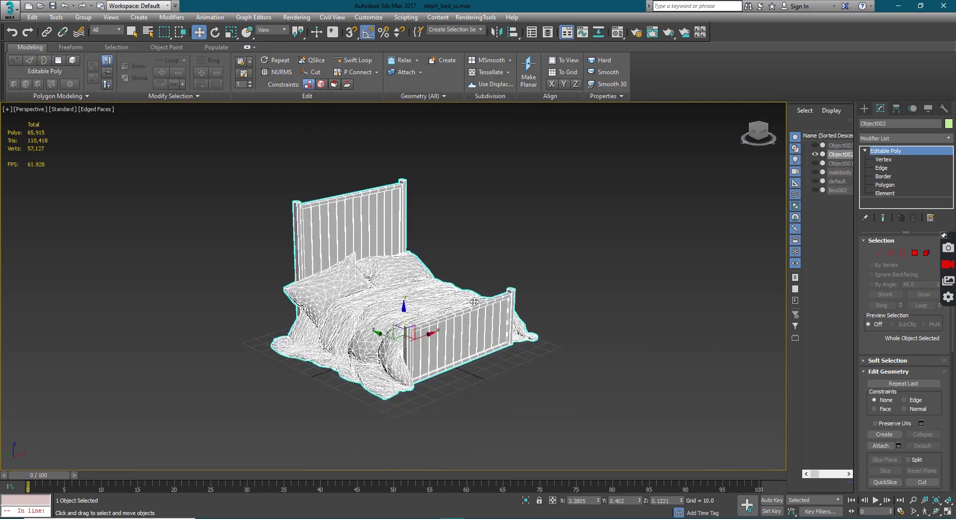
Step: Examine the whole bed model's mesh, including headboard, pillows, blanket and footboard, from several angles and distances
scroll(423, 306, "down", 4)
scroll(370, 312, "up", 8)
scroll(370, 312, "down", 8)
middle_click_drag(392, 315, 431, 365, "alt")
scroll(372, 288, "up", 6)
scroll(331, 280, "down", 5)
middle_click_drag(348, 279, 391, 251, "alt")
scroll(405, 277, "down", 5)
scroll(409, 300, "up", 4)
middle_click_drag(418, 300, 354, 298, "alt")
scroll(481, 341, "down", 2)
scroll(481, 341, "down", 3)
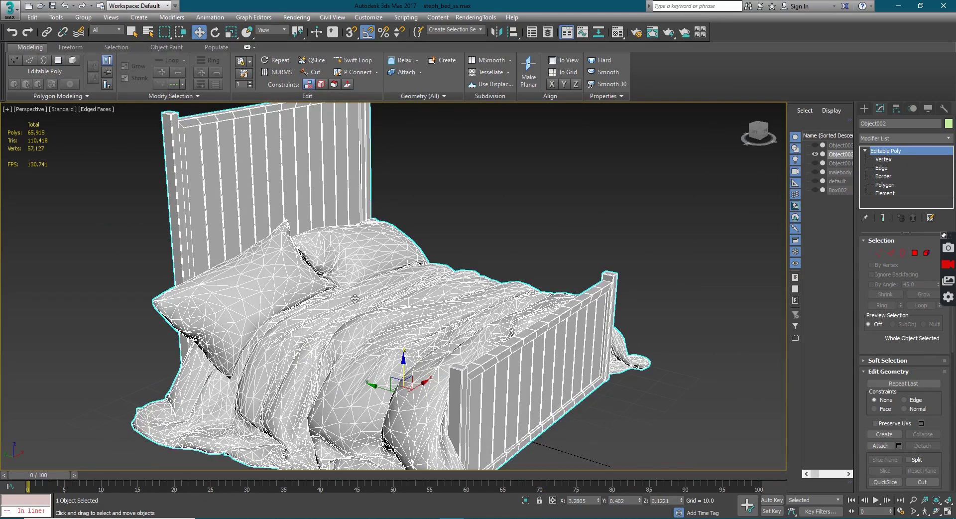
scroll(350, 319, "down", 3)
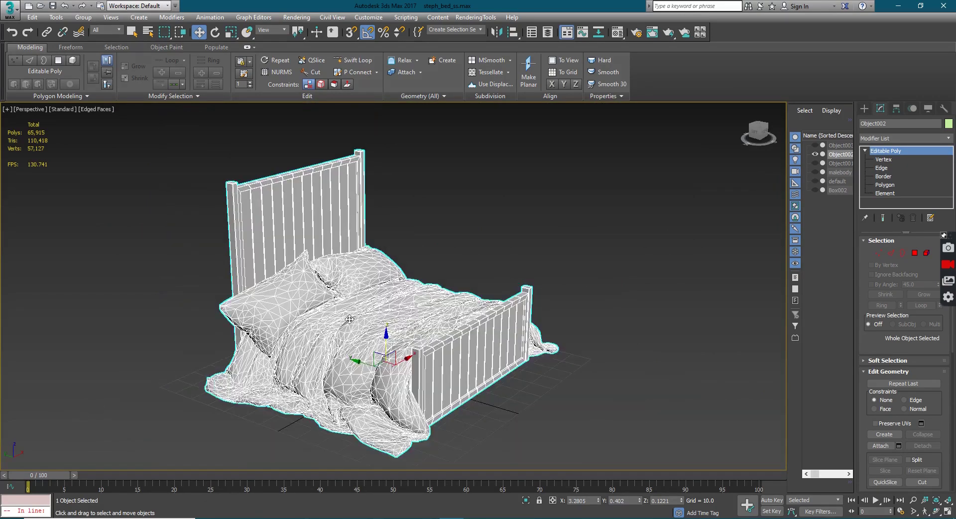
middle_click_drag(349, 319, 378, 322)
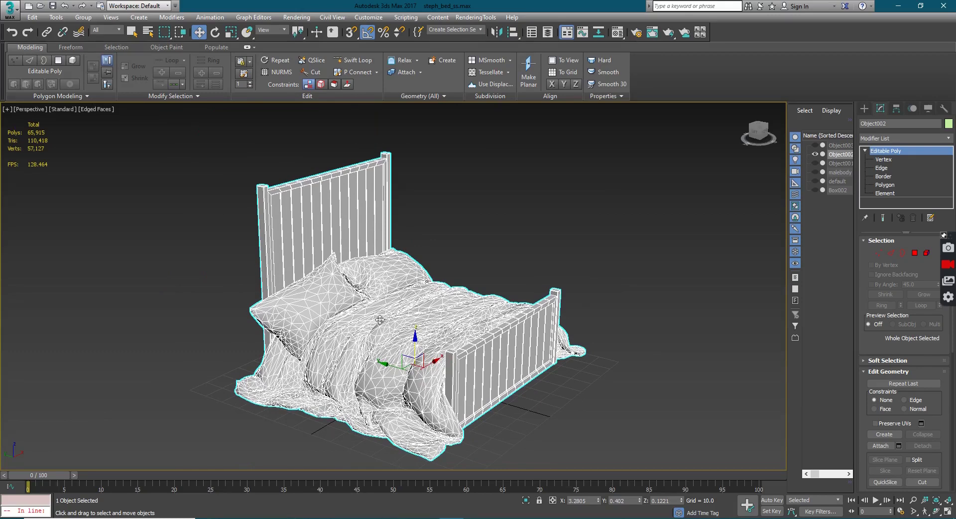
middle_click_drag(382, 319, 465, 307, "alt")
scroll(444, 349, "up", 3)
middle_click_drag(436, 354, 430, 327, "alt")
Step: Deselect and reselect the bed, and inspect the triangulated mesh of the pillows and blanket up close
left_click(576, 258)
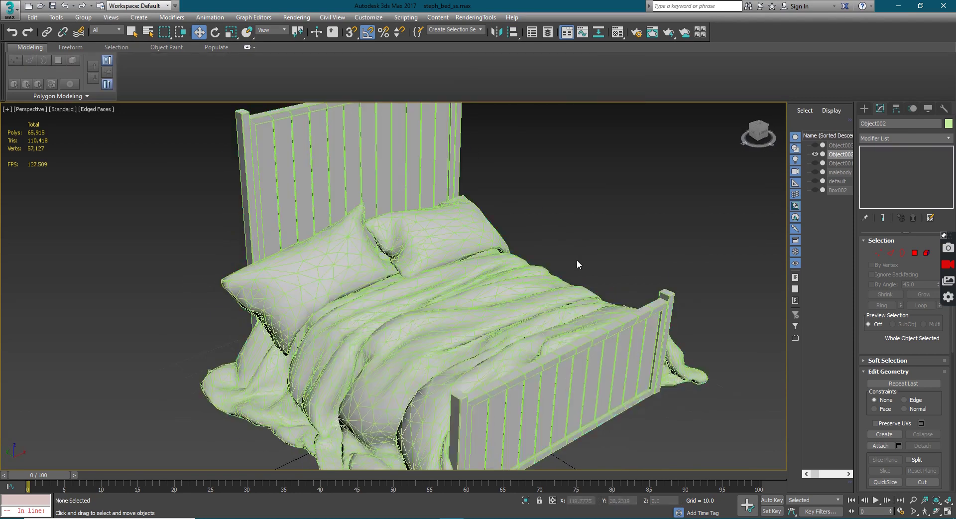
scroll(438, 272, "down", 4)
left_click(496, 302)
scroll(493, 312, "up", 5)
scroll(388, 297, "down", 2)
scroll(410, 311, "up", 3)
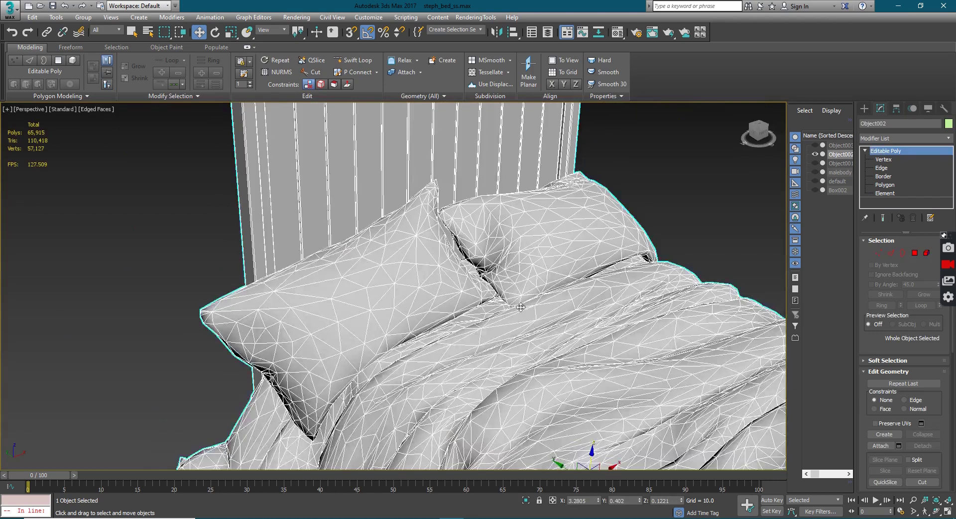
scroll(520, 307, "down", 5)
middle_click_drag(465, 274, 509, 289, "alt")
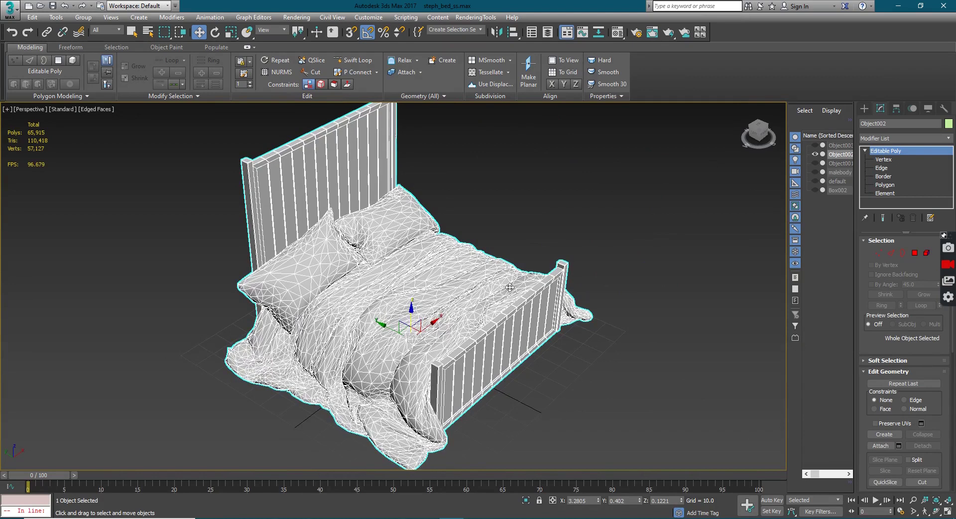
scroll(402, 277, "up", 4)
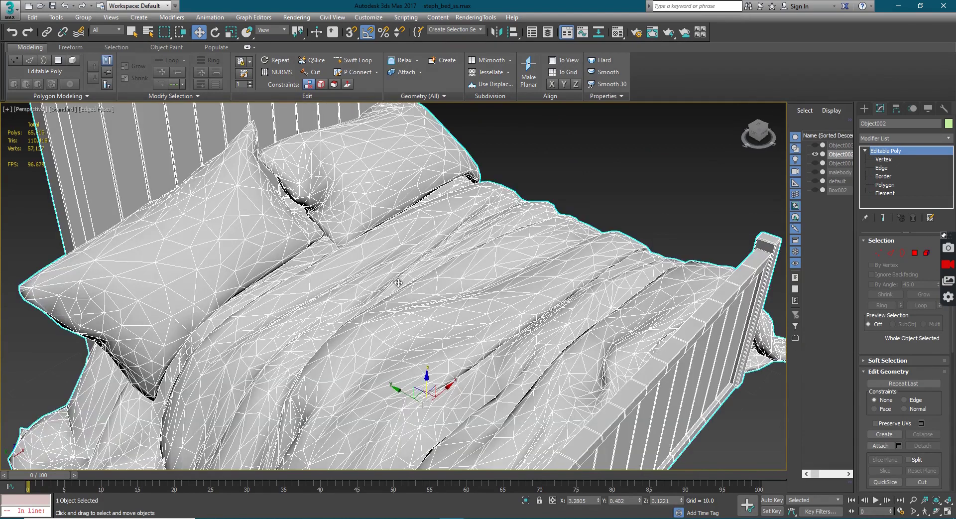
scroll(388, 271, "down", 3)
scroll(387, 270, "up", 3)
scroll(387, 270, "down", 3)
Step: Examine the bed's headboard, footboard and draped side
middle_click_drag(370, 263, 207, 168, "alt")
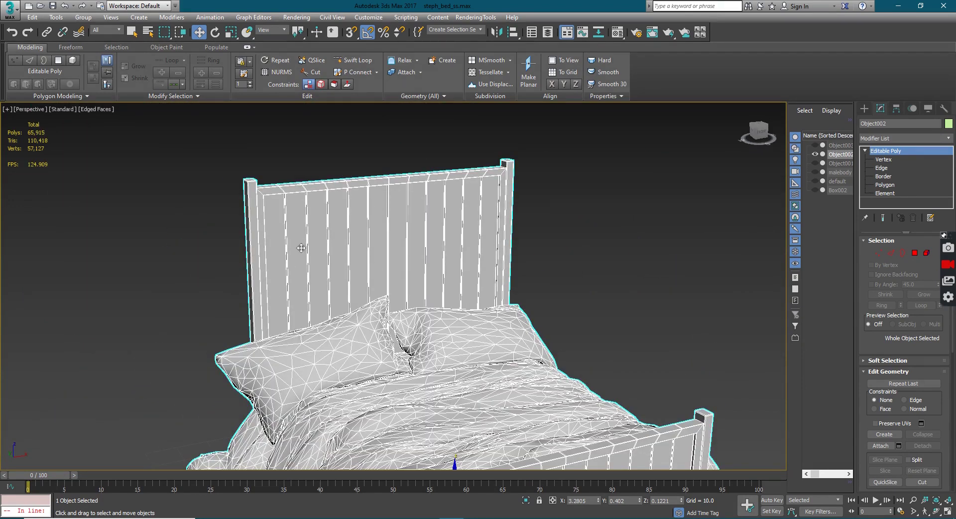
middle_click_drag(651, 383, 612, 335)
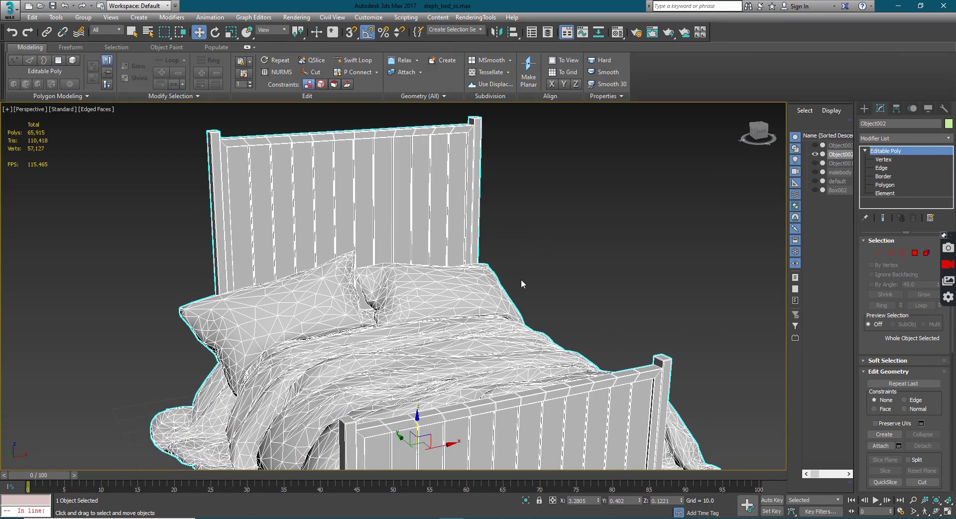
scroll(503, 278, "down", 4)
middle_click_drag(518, 310, 505, 280)
scroll(502, 280, "up", 2)
scroll(404, 256, "up", 2)
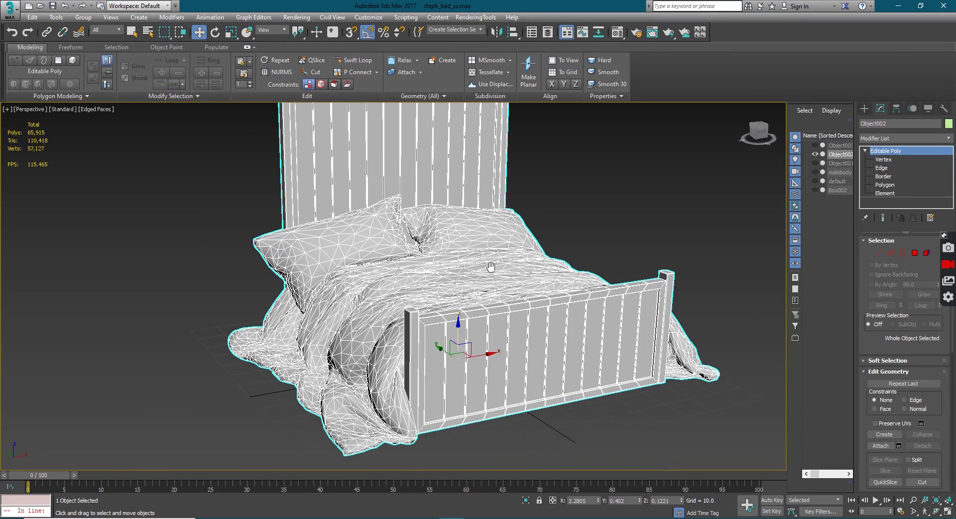
scroll(468, 270, "up", 1)
scroll(525, 327, "up", 2)
middle_click_drag(525, 328, 521, 332, "alt")
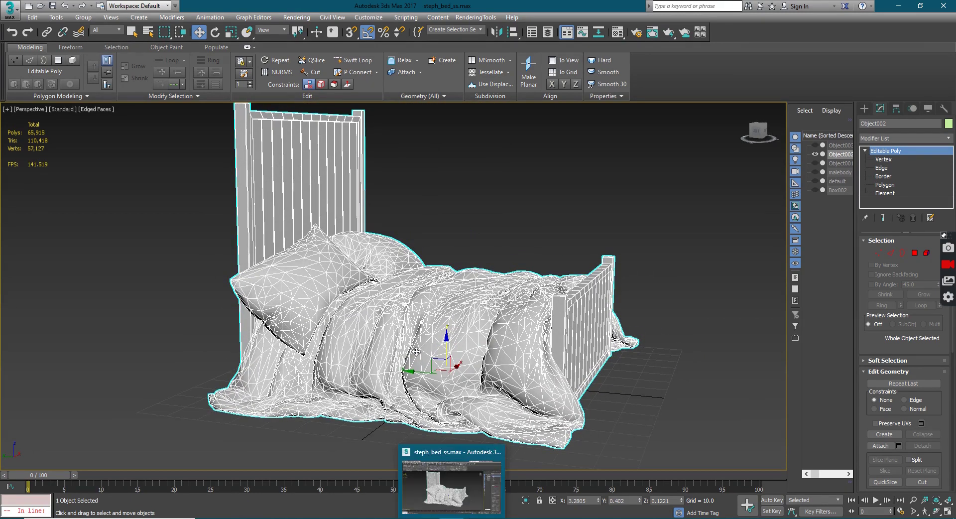
mouse_move(379, 263)
middle_mouse_down()
mouse_move(375, 285)
mouse_move(372, 272)
middle_mouse_up()
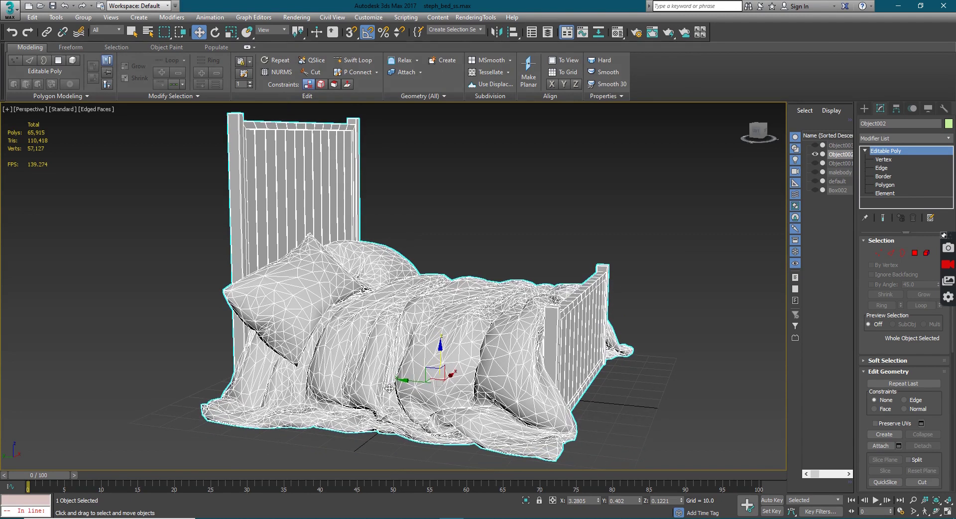
middle_click_drag(407, 382, 293, 363)
Step: Move the bed along the Y axis to about 51.55
left_click_drag(293, 362, 348, 369)
right_click(348, 369)
left_click_drag(425, 359, 446, 173)
right_click(446, 172)
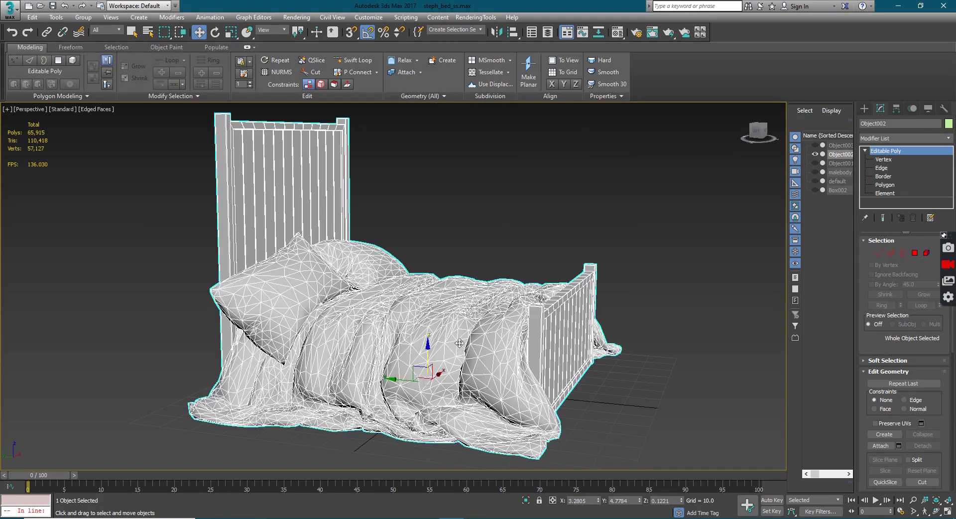
middle_click_drag(462, 337, 444, 349, "alt")
left_click_drag(375, 374, 237, 372)
middle_click_drag(291, 364, 428, 393, "alt")
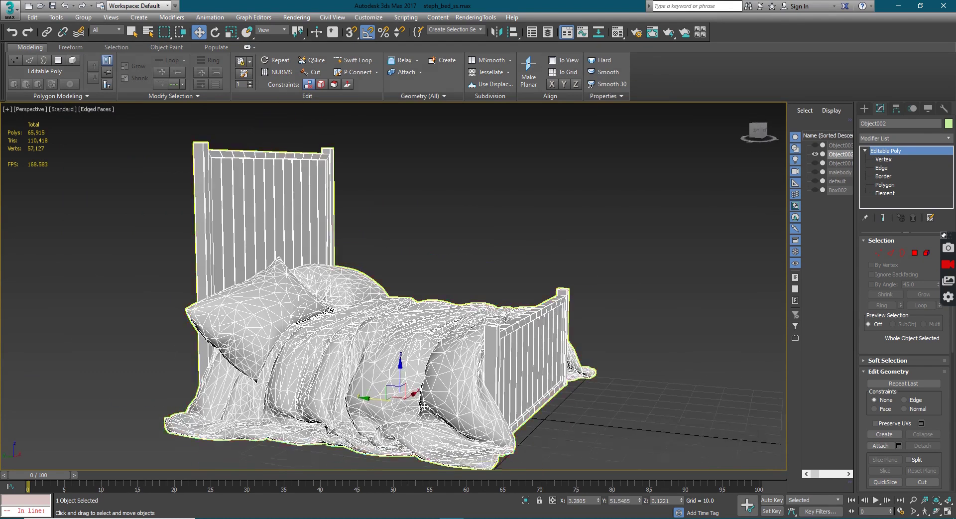
Step: Show only the bed's pivot for adjustment and inspect its position and orientation from underneath, leaving the pivot as is
left_click(896, 108)
left_click(904, 175)
middle_click_drag(448, 462, 423, 311, "alt")
scroll(386, 284, "up", 5)
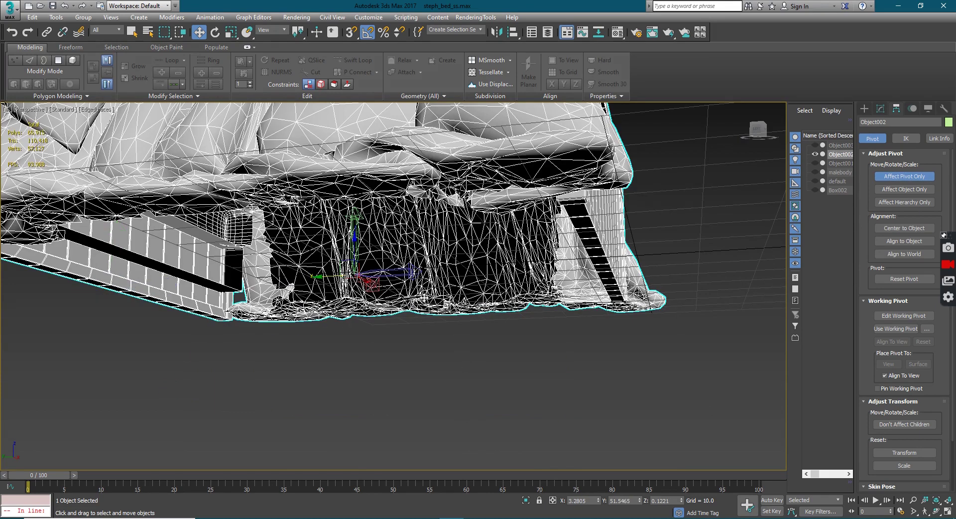
key("shift+z")
key("shift+z")
left_click(904, 177)
middle_click_drag(219, 319, 481, 305, "alt")
scroll(508, 264, "down", 4)
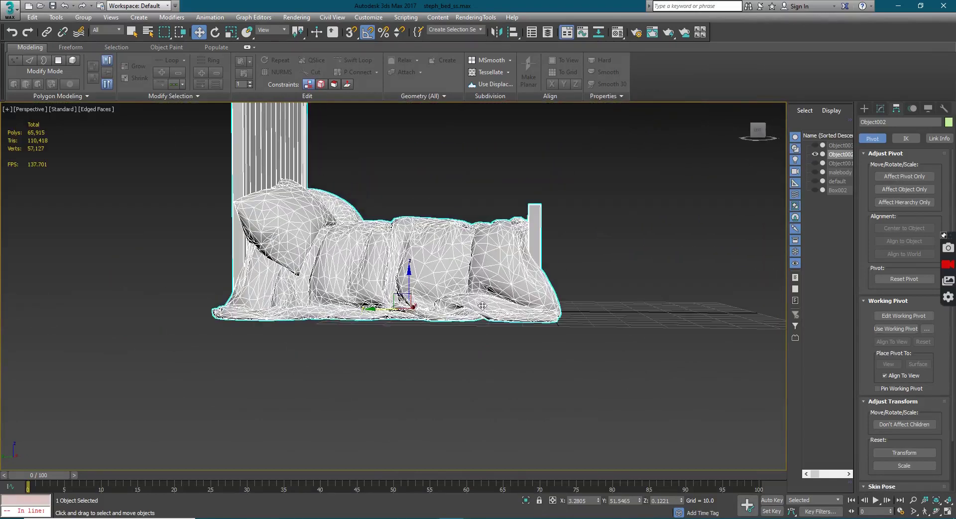
scroll(482, 305, "up", 2)
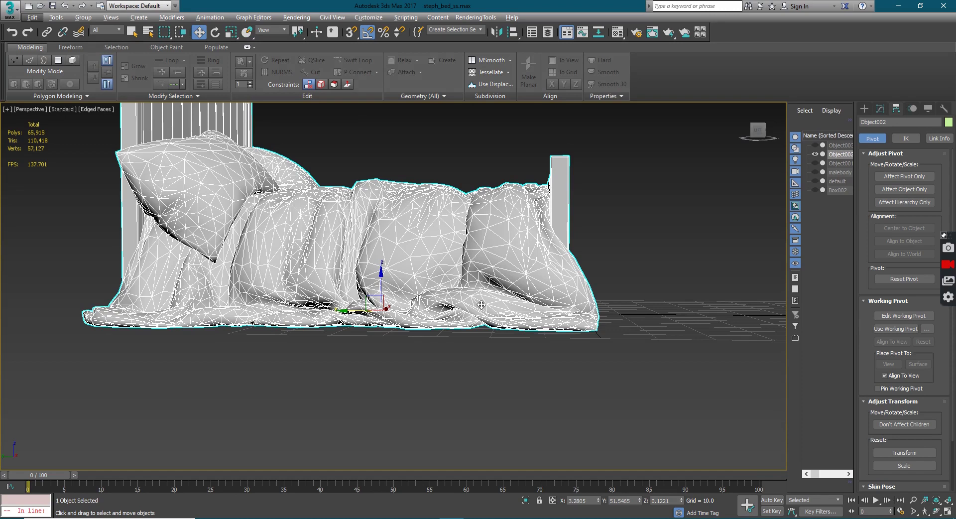
Step: Rotate the bed a quarter turn about its X axis so that it stands upright with the headboard lowest
middle_click_drag(481, 305, 403, 316, "alt")
key("e")
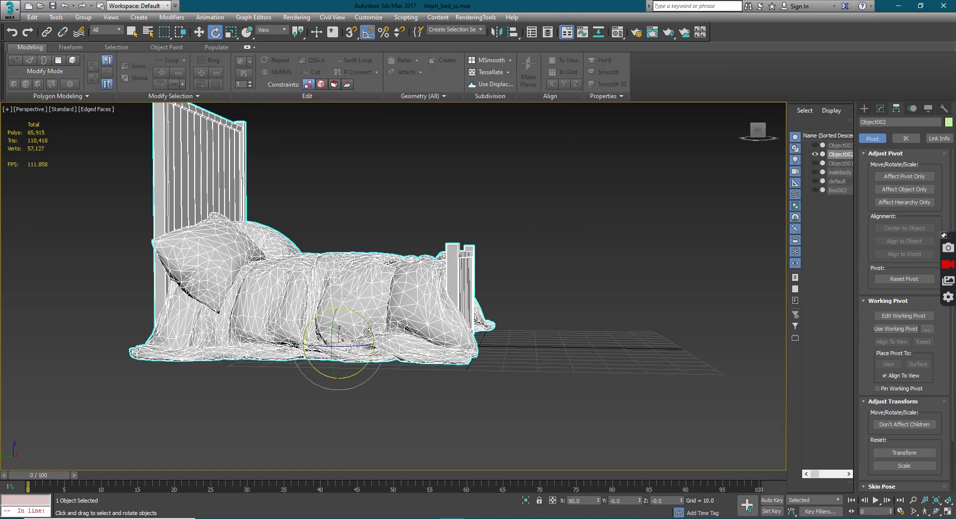
key("w")
left_click_drag(309, 342, 298, 377)
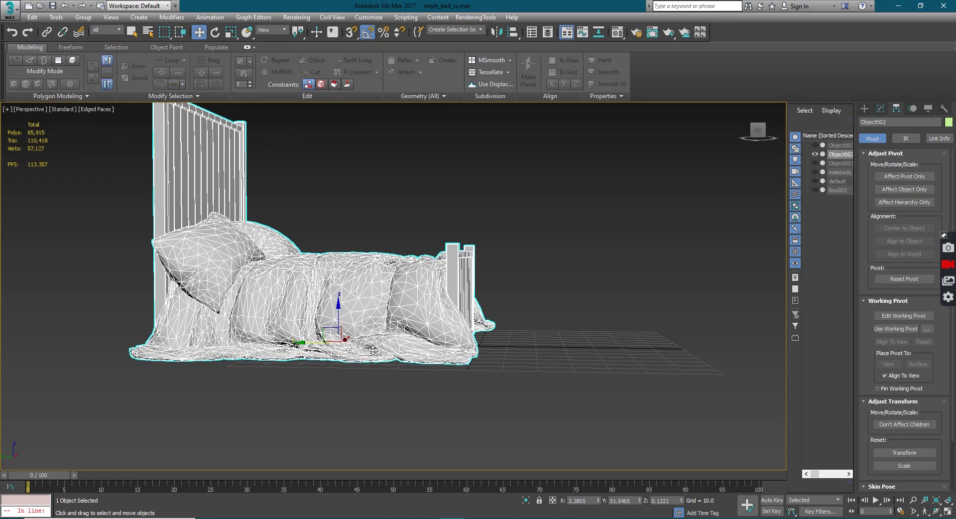
middle_click_drag(357, 338, 408, 345, "alt")
key("e")
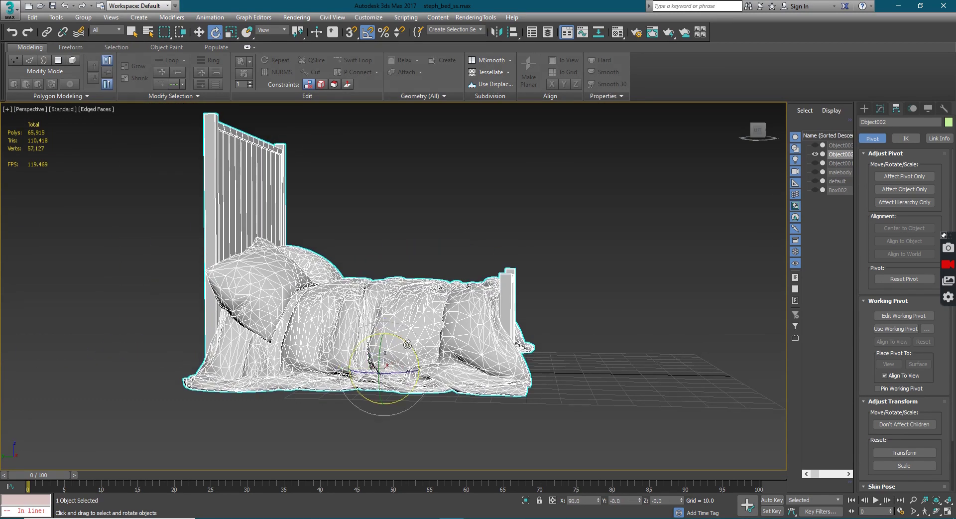
left_click_drag(407, 345, 374, 313)
middle_click_drag(375, 312, 398, 321, "alt")
Step: Set the bed's Y position to 0 and nudge it along Y to about 0.51
key("w")
left_click_drag(412, 316, 540, 319)
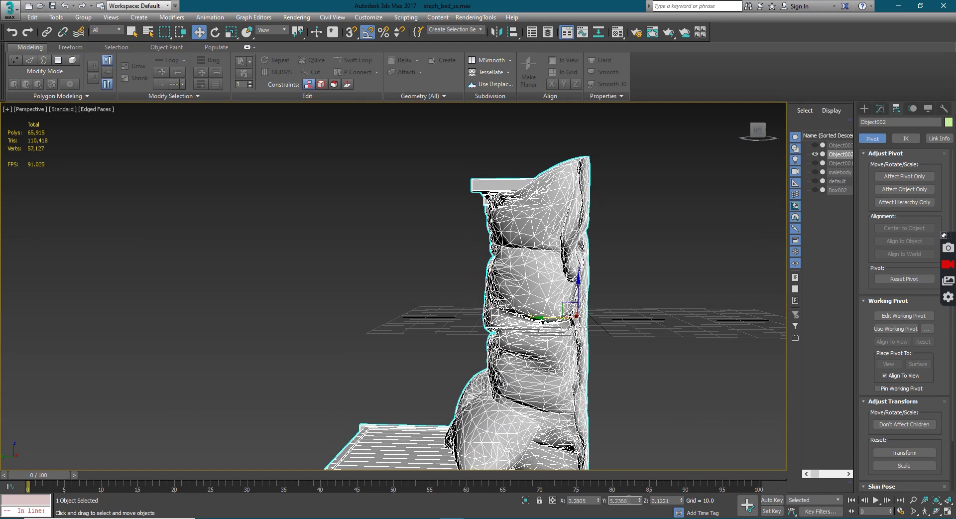
type("0")
key("Return")
middle_click_drag(618, 318, 469, 320)
scroll(469, 320, "up", 2)
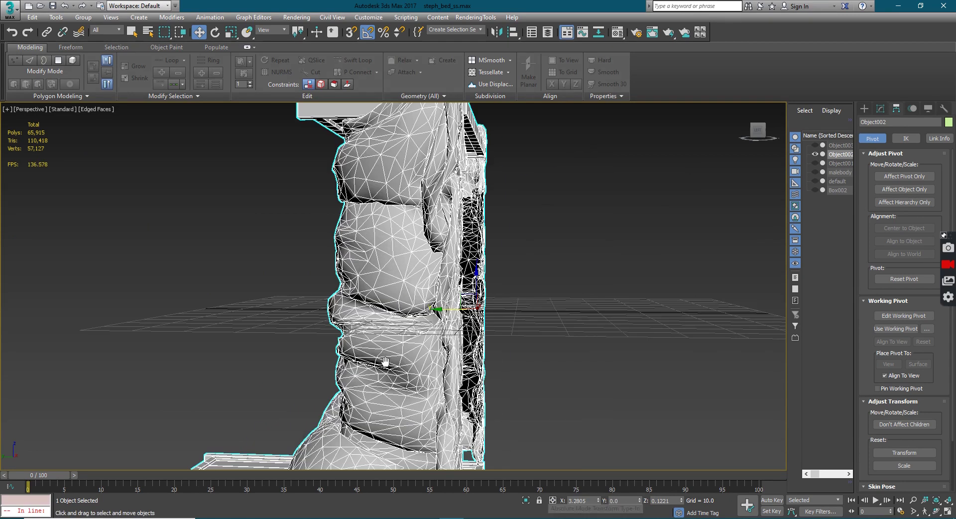
left_click_drag(447, 310, 444, 310)
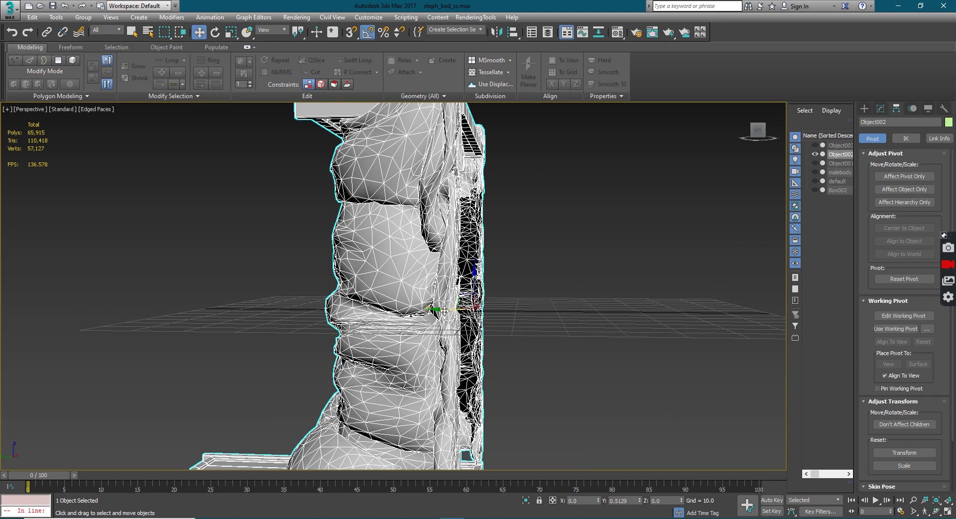
Step: Apply Reset XForm to the upright bed
scroll(469, 345, "down", 4)
middle_click_drag(468, 353, 500, 341)
scroll(465, 325, "up", 5)
scroll(286, 323, "down", 6)
scroll(331, 323, "up", 6)
middle_click_drag(356, 326, 414, 293, "alt")
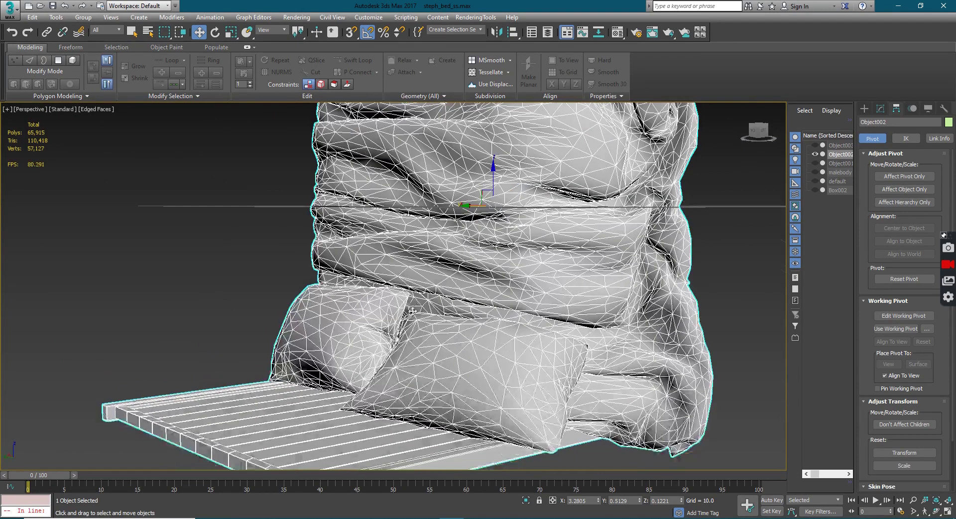
left_click(944, 109)
left_click(902, 232)
Step: Convert the bed to an Editable Poly to collapse its XForm modifier
left_click(881, 113)
mouse_move(540, 217)
middle_mouse_down("alt")
mouse_move(448, 227)
mouse_move(534, 229)
middle_mouse_up("alt")
scroll(448, 226, "down", 4)
right_click(534, 231)
mouse_move(613, 328)
left_click(661, 337)
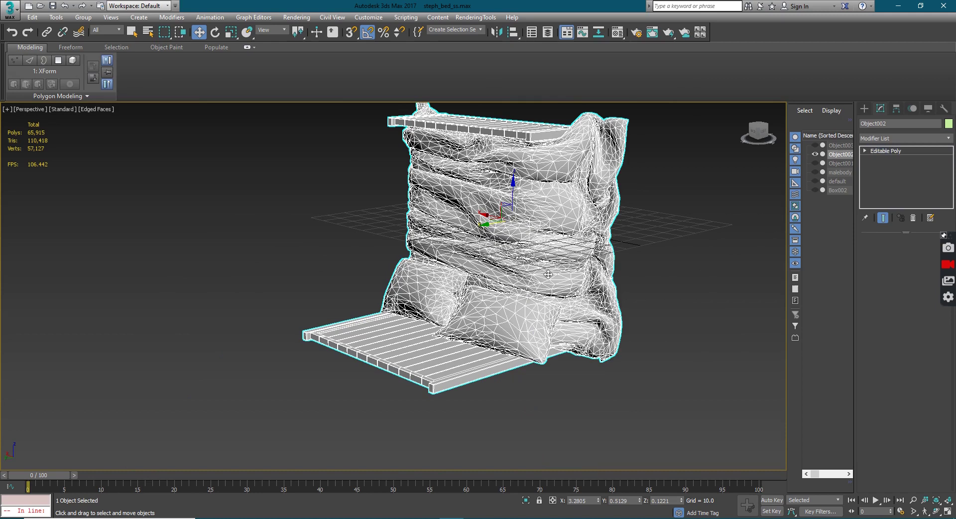
Step: Select the blanket, pillow and headboard panel elements in turn to check their material IDs
middle_click_drag(545, 273, 523, 280, "alt")
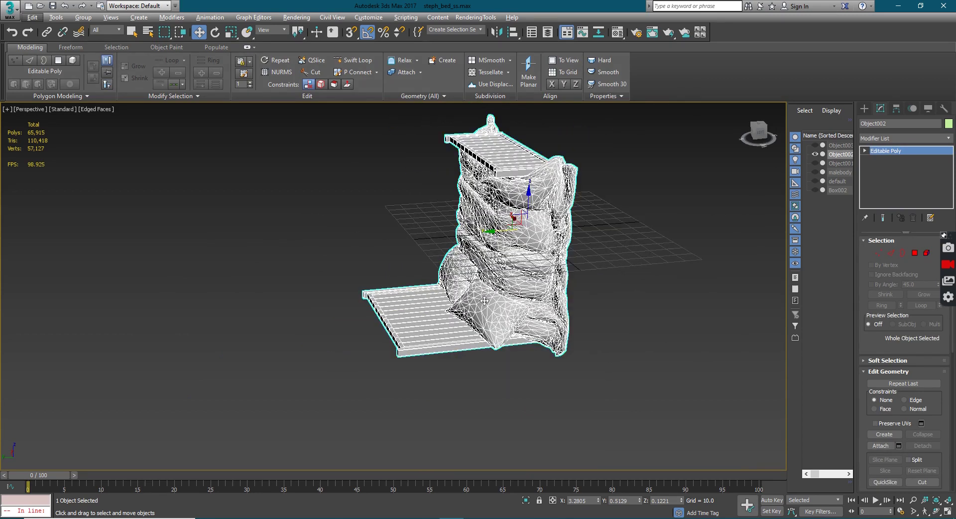
scroll(483, 303, "up", 2)
left_click(863, 150)
left_click(884, 192)
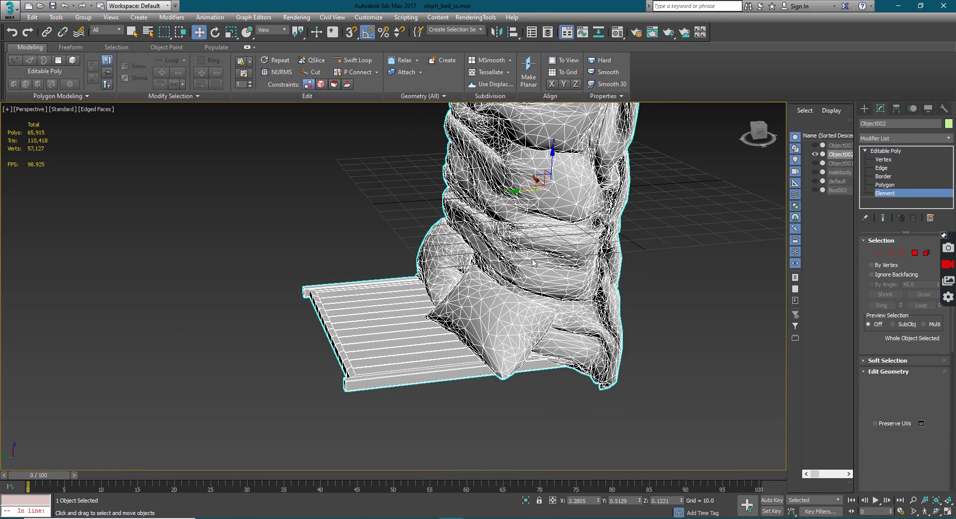
left_click(544, 246)
scroll(924, 456, "down", 4)
scroll(881, 406, "down", 7)
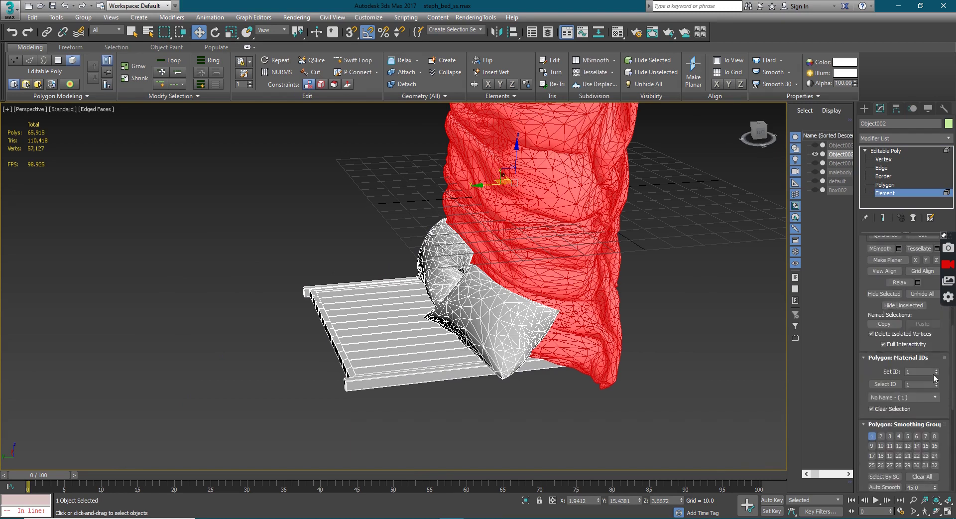
left_click(507, 329)
left_click(400, 338)
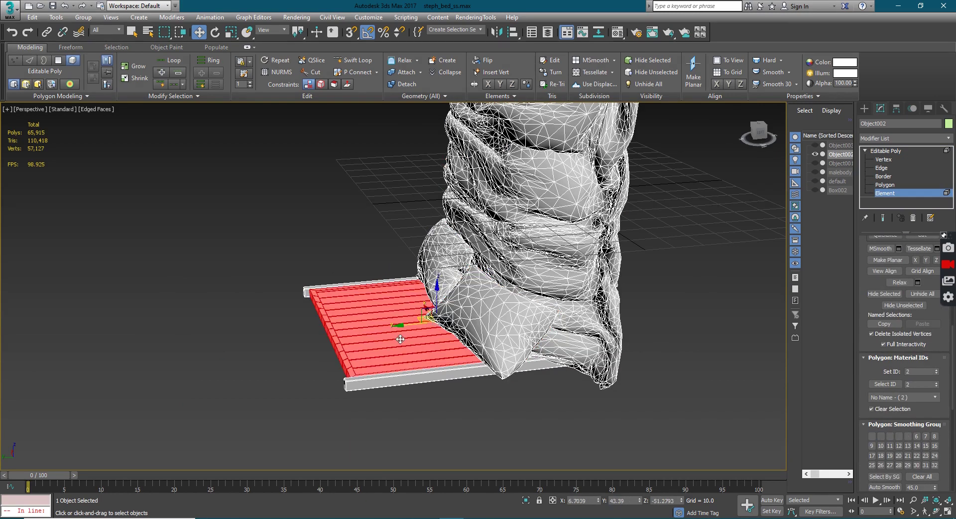
left_click(532, 449)
Step: Return the bed from element to object level and open the Material Editor
left_click(884, 151)
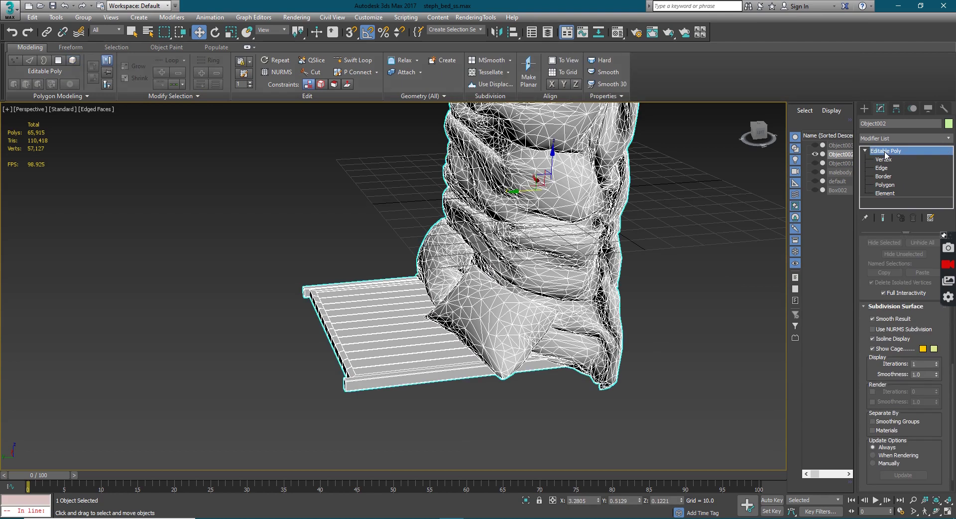
key("m")
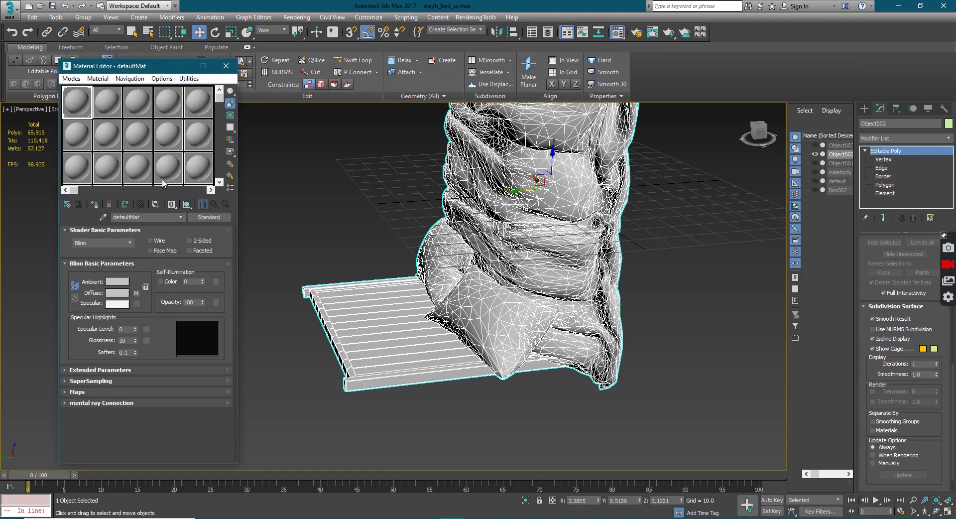
left_click(209, 217)
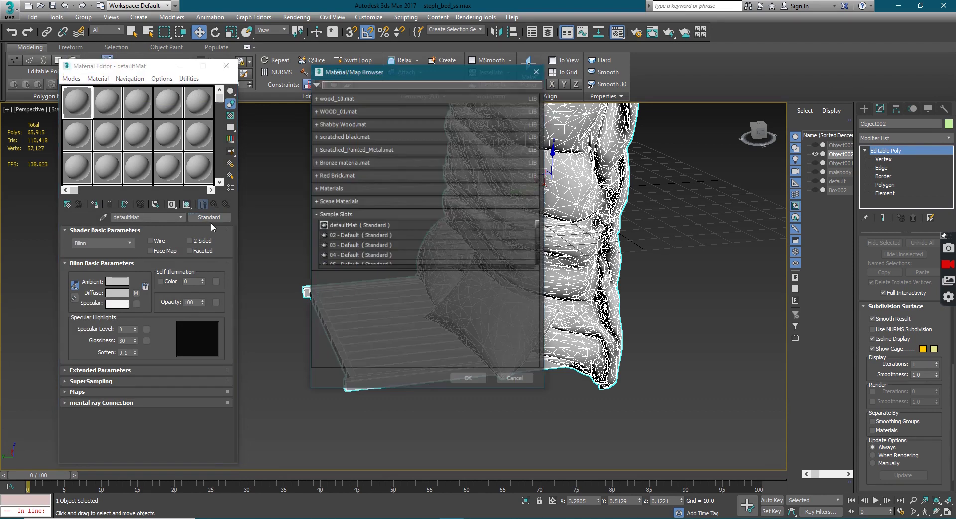
left_click(326, 189)
left_click(328, 201)
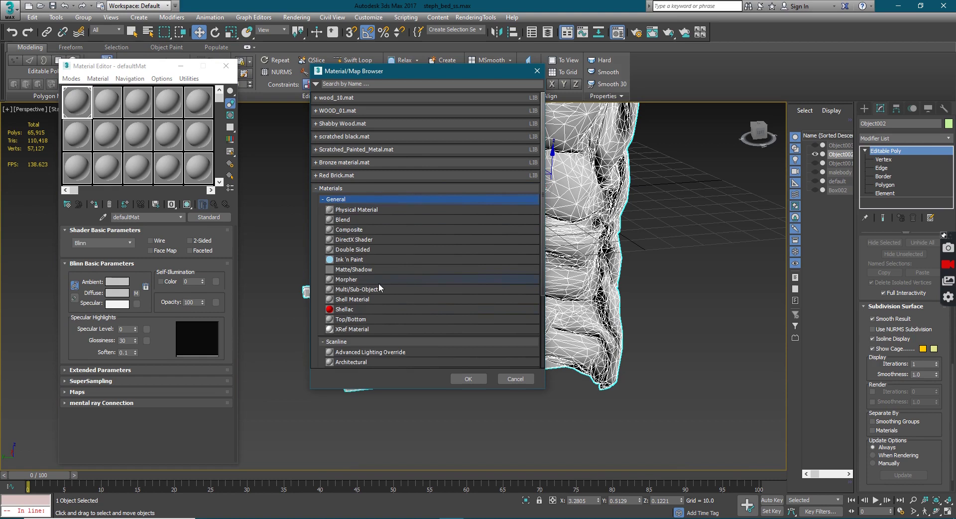
left_click(366, 291)
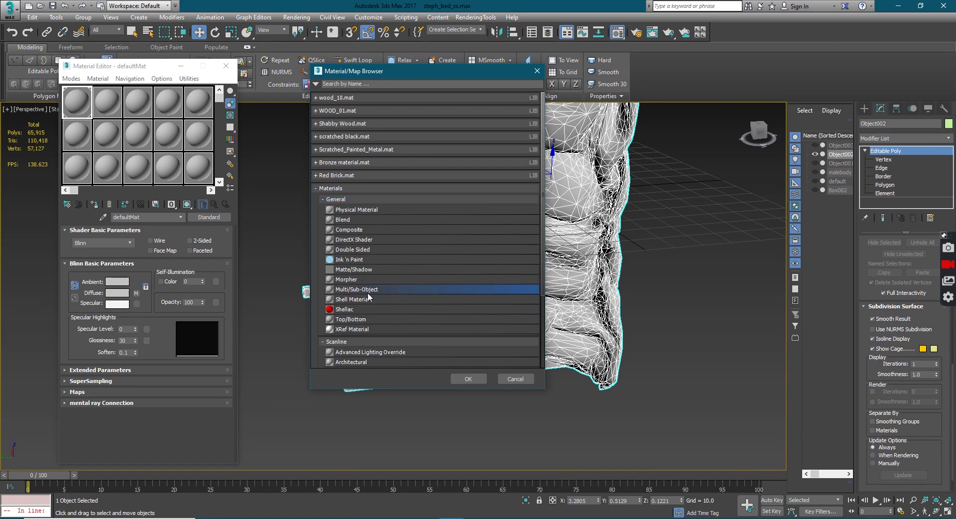
double_click(368, 298)
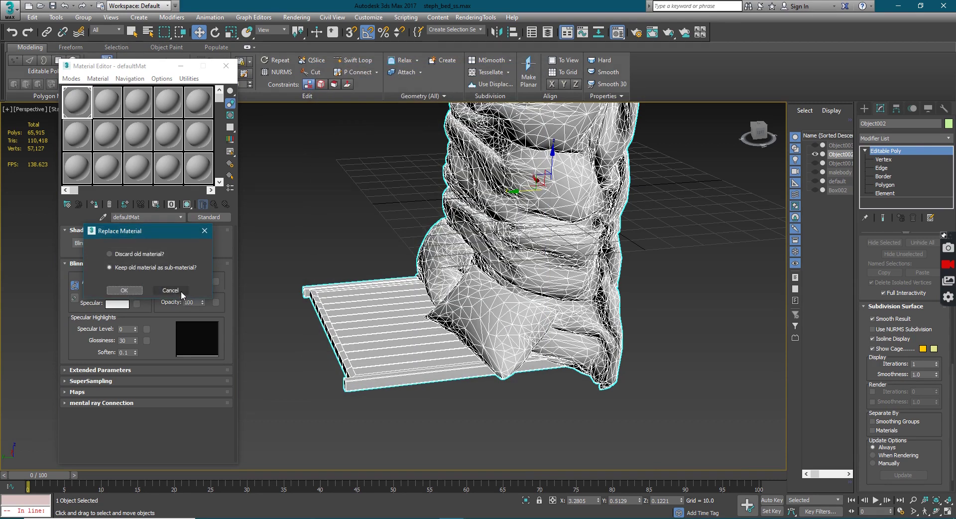
left_click(181, 295)
Step: Change the defaultMat material's type to Multi/Sub-Object, discarding the old material
left_click(209, 217)
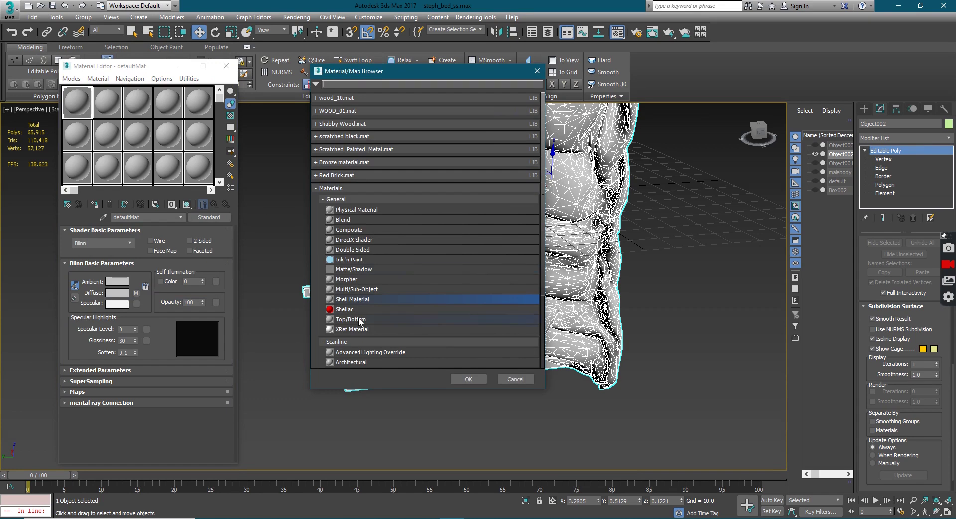
double_click(364, 290)
left_click(132, 255)
left_click(124, 290)
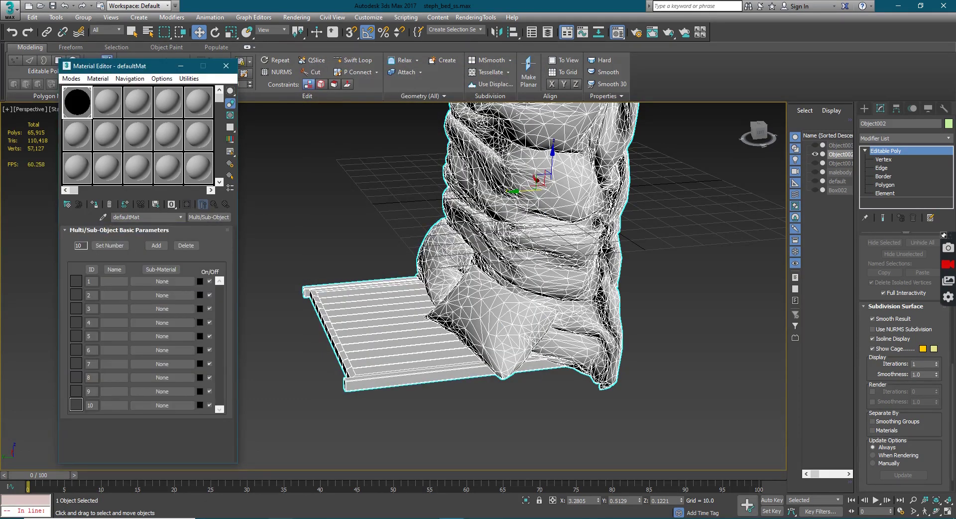
Step: Load the fabrics_blue_2D_View texture from bed_sinespace's step_exports folder as sub-material 1
left_click(281, 518)
left_click_drag(309, 164, 594, 183)
scroll(430, 285, "up", 4)
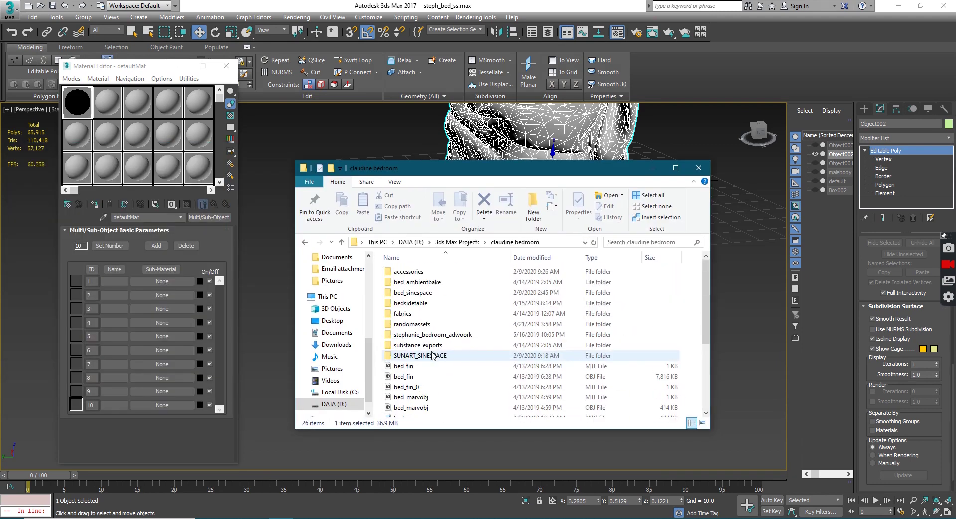
double_click(427, 292)
double_click(422, 290)
left_click_drag(407, 284, 174, 283)
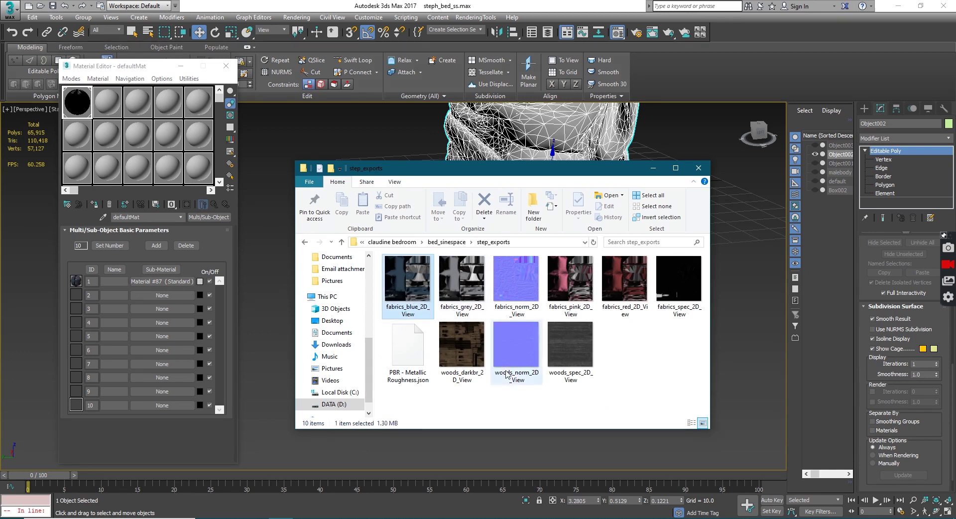
Step: Load the woods_darkbr_2D_View texture as sub-material 2 and return to 3ds Max
left_click(440, 355)
left_click_drag(168, 298, 168, 297)
left_click(263, 312)
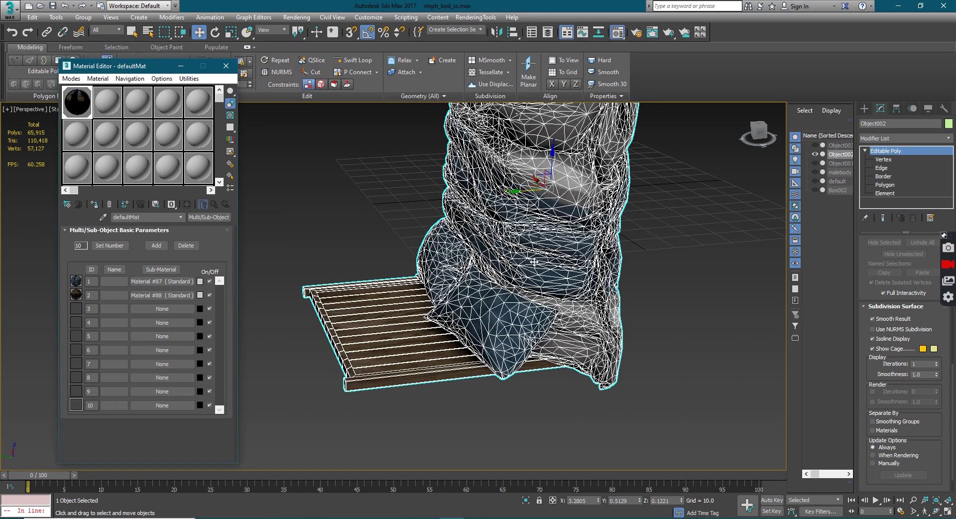
Step: Turn off the edged-faces display to view the textured bed
left_click(744, 308)
key("F4")
middle_click_drag(610, 326, 537, 337, "alt")
left_click(537, 337)
left_click(9, 9)
mouse_move(64, 171)
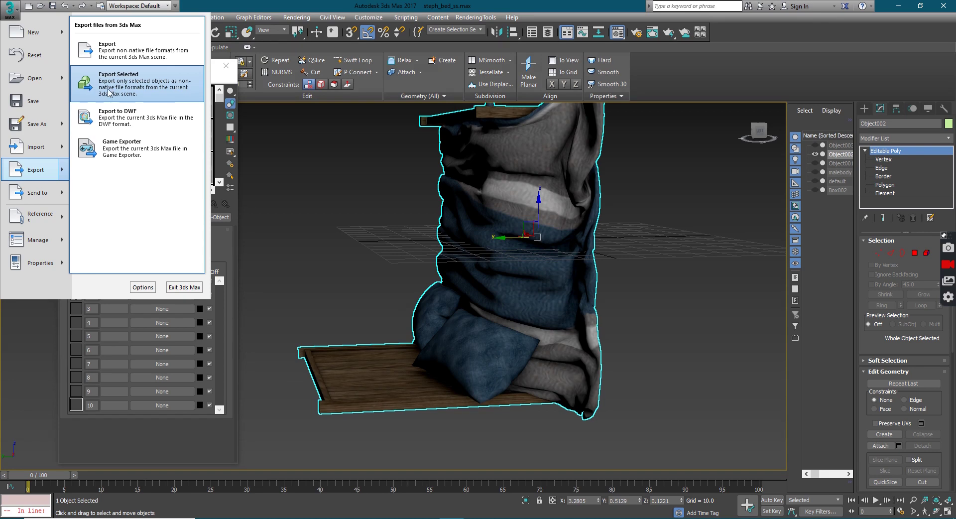
left_click(108, 92)
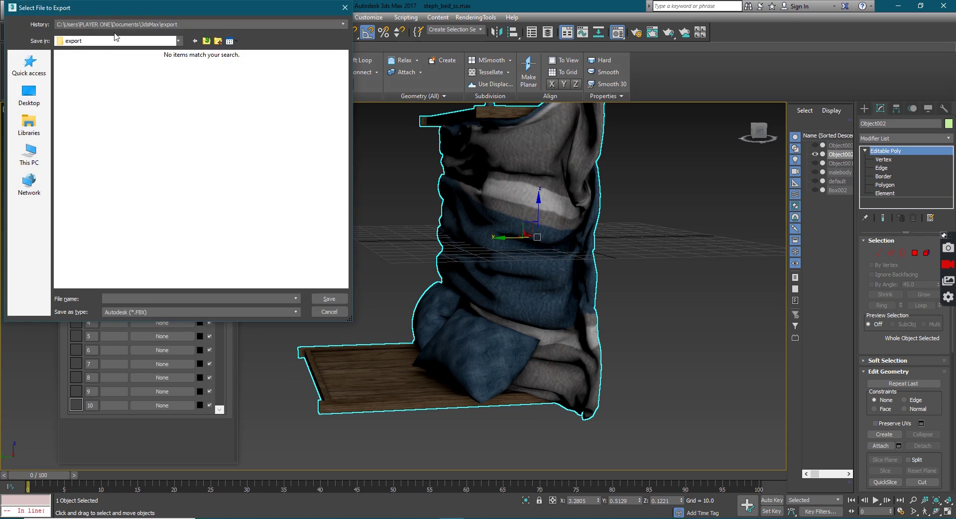
left_click(119, 25)
left_click(120, 30)
left_click(118, 24)
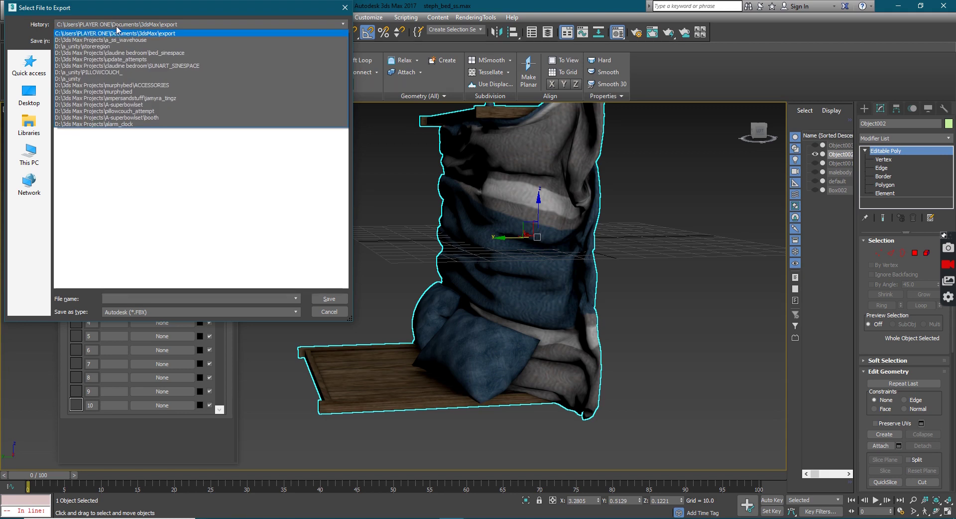
left_click(144, 39)
left_click(146, 25)
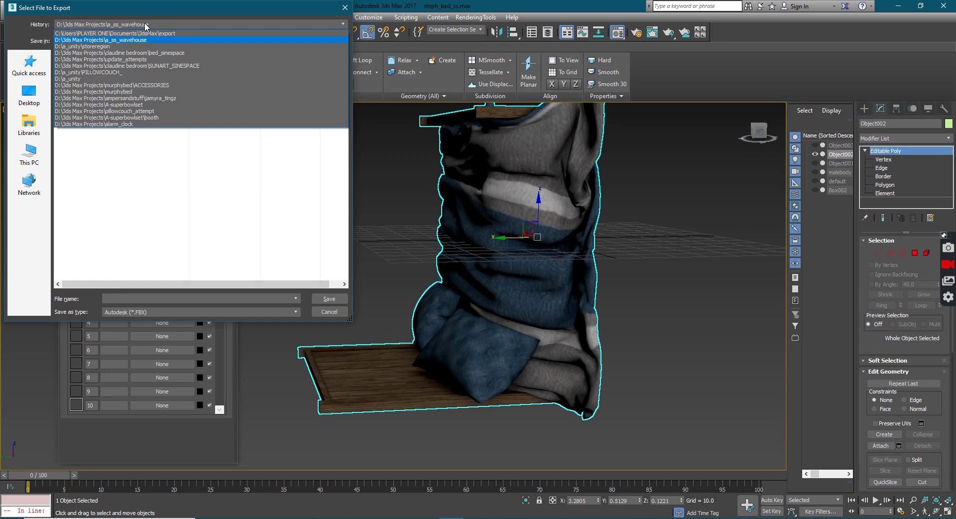
left_click(146, 25)
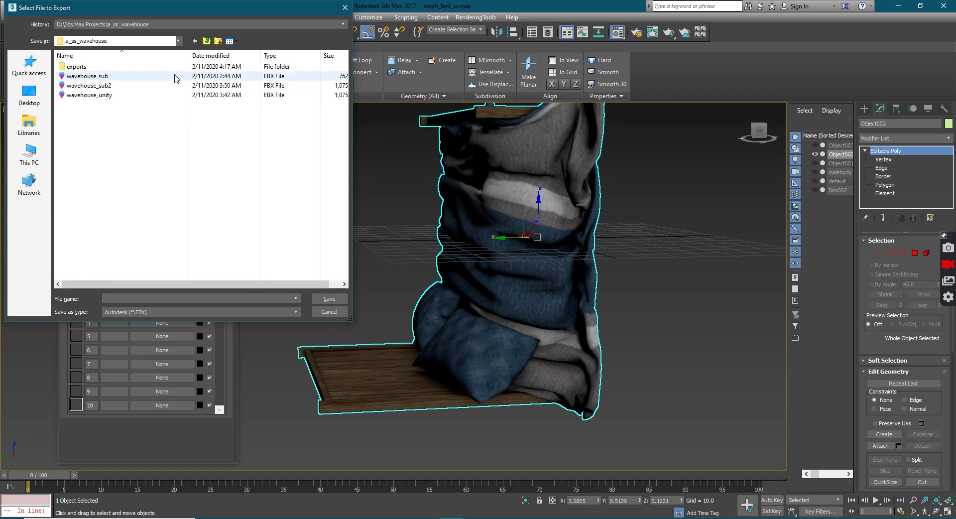
left_click(328, 313)
Step: Save the bed scene and close the Material Editor
middle_click_drag(393, 258, 387, 312)
left_click(685, 291)
left_click(496, 375)
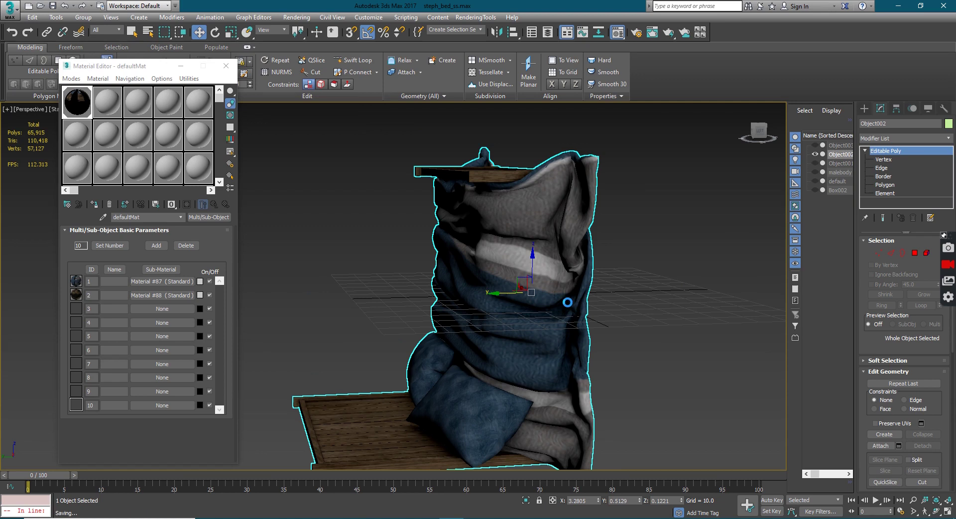
left_click(226, 66)
Step: Switch to Unity by opening the Sinespace Infinite Furniture project from its desktop shortcut
left_click(318, 234)
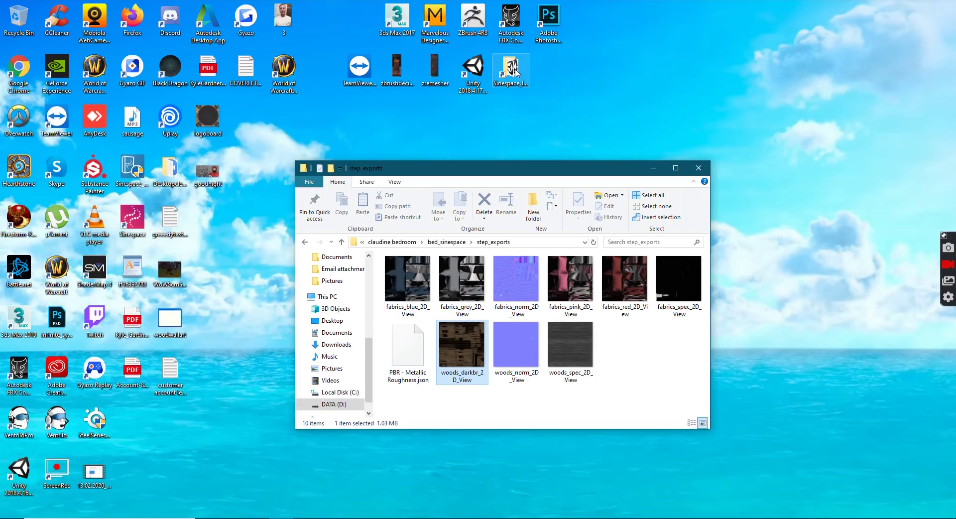
double_click(515, 72)
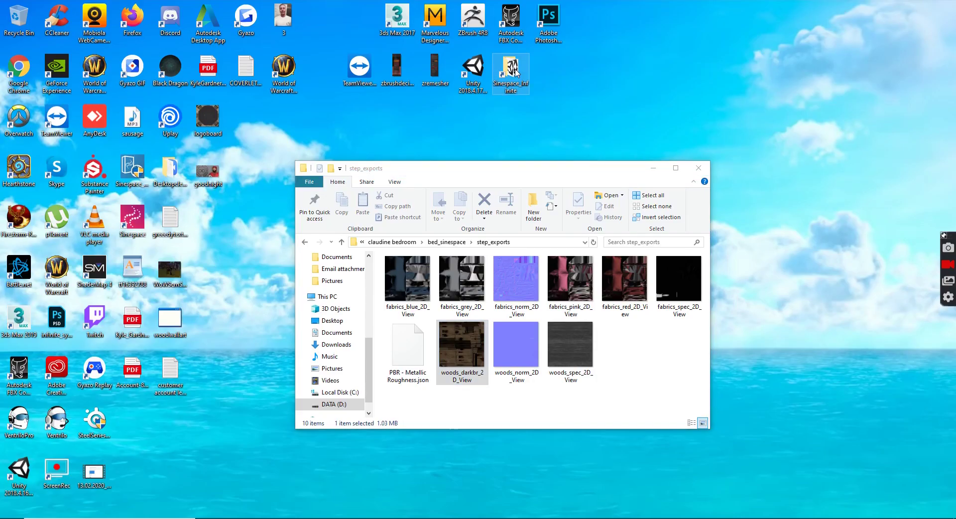
left_click_drag(476, 186, 386, 107)
left_click(369, 271)
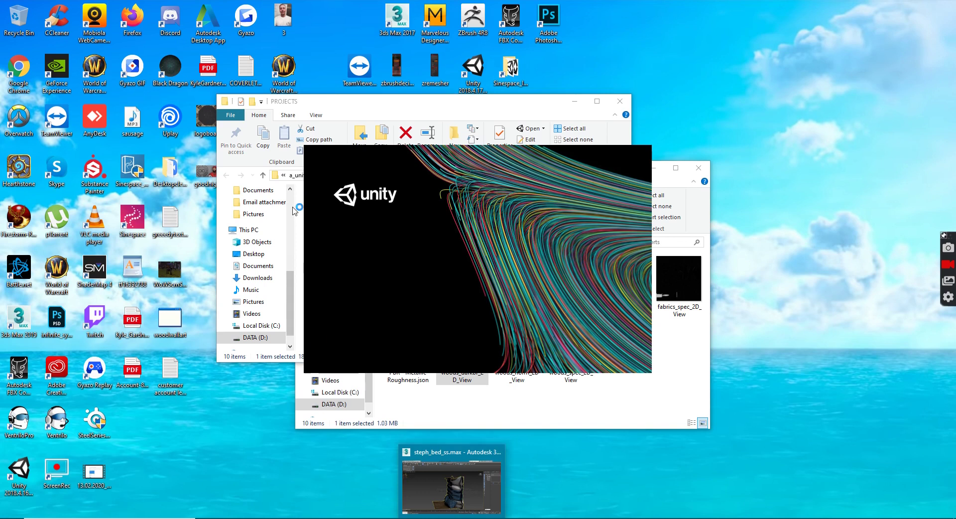
left_click(291, 298)
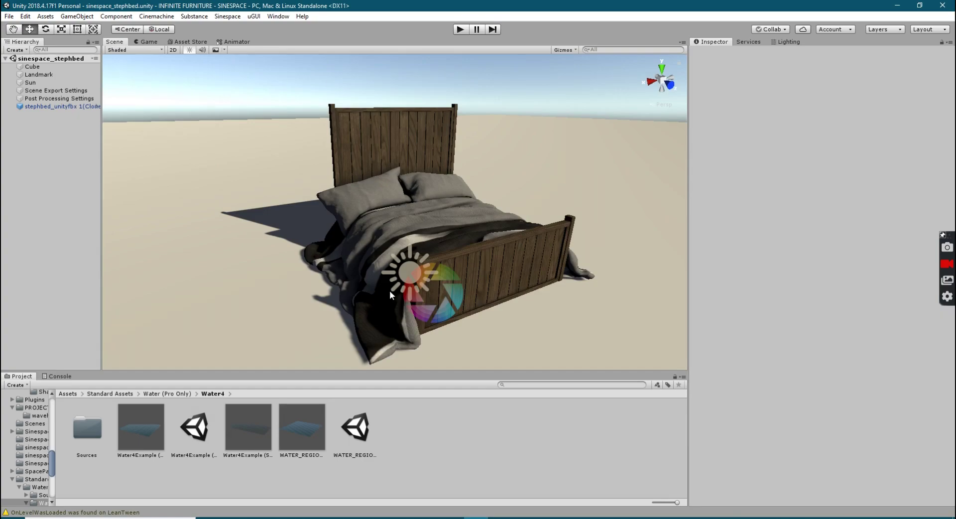
Step: View the existing bed in the sinespace_stephbed scene and create a new Sinespace scene
left_click_drag(407, 219, 307, 204, "alt")
left_click(9, 16)
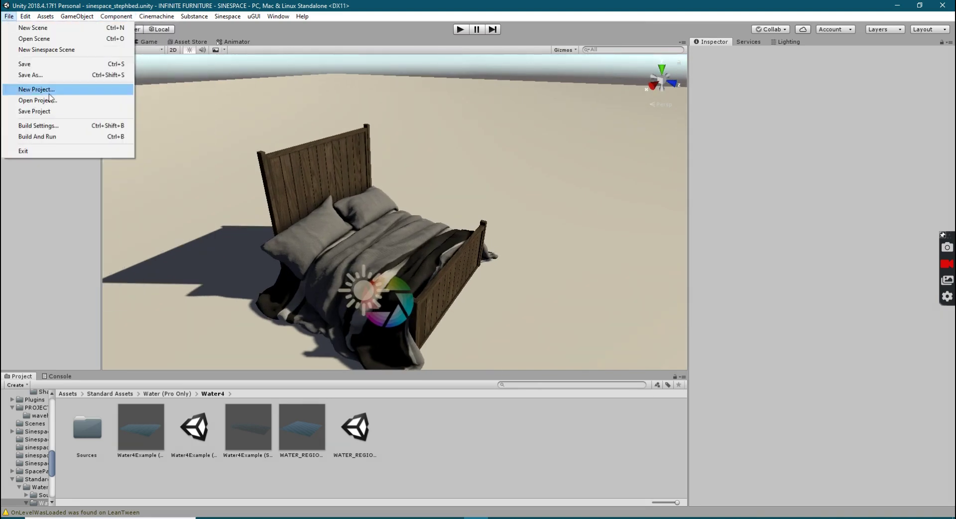
left_click(62, 50)
middle_click_drag(423, 274, 428, 250)
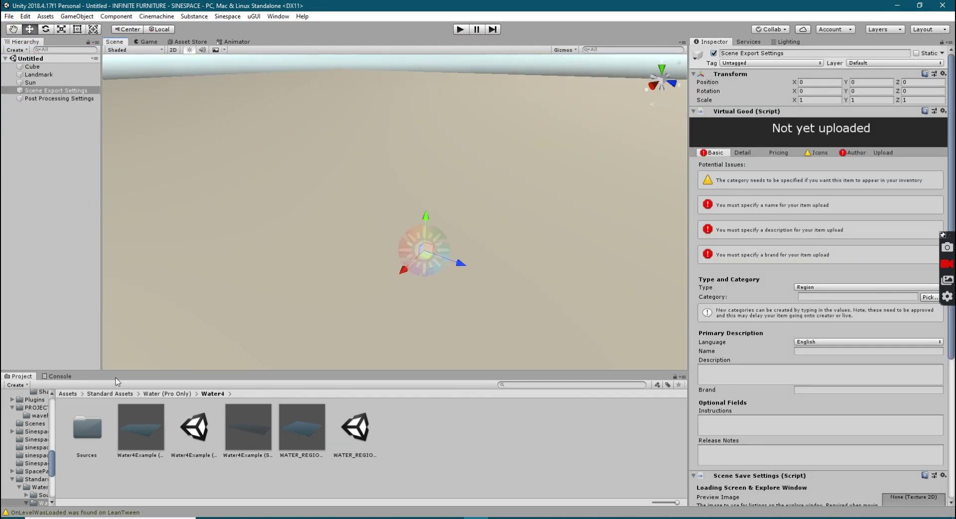
Step: Browse the project's Infinite Furniture and Animations folders, then return to the Assets root
left_click(67, 394)
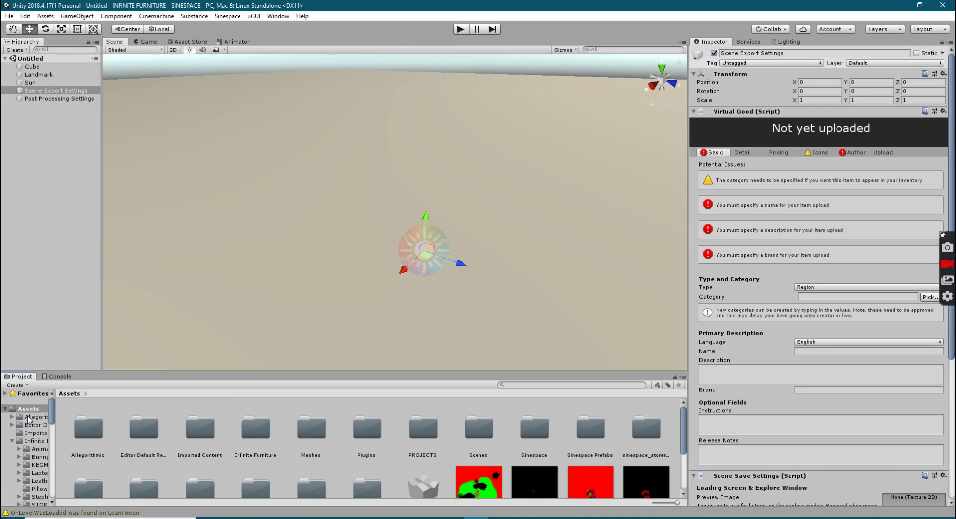
left_click(15, 450)
left_click(12, 441)
left_click(18, 409)
left_click(34, 441)
left_click(32, 448)
left_click(14, 441)
left_click(12, 441)
left_click(20, 449)
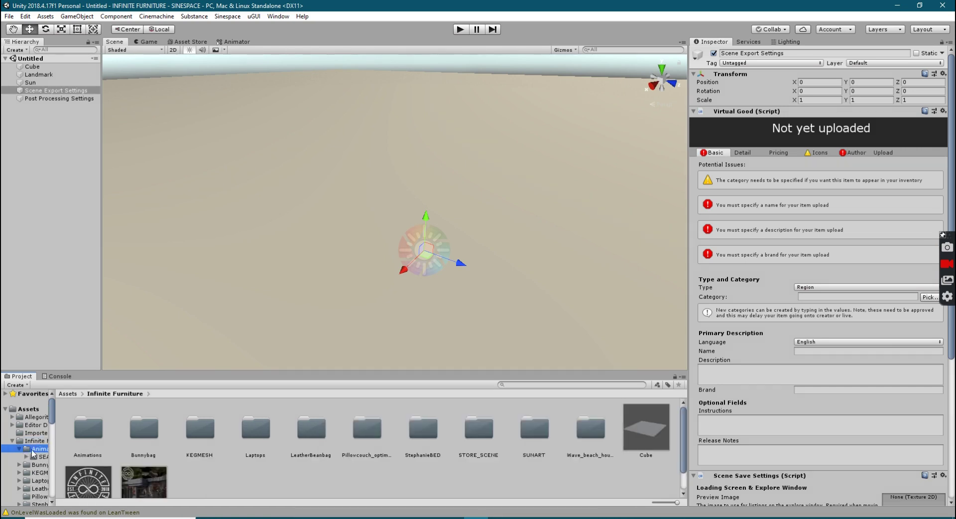
left_click(33, 450)
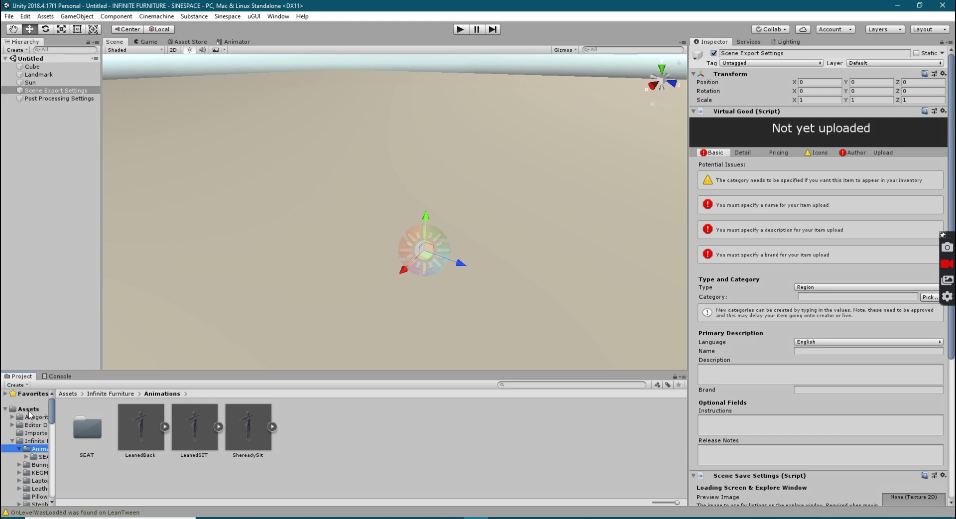
left_click(28, 411)
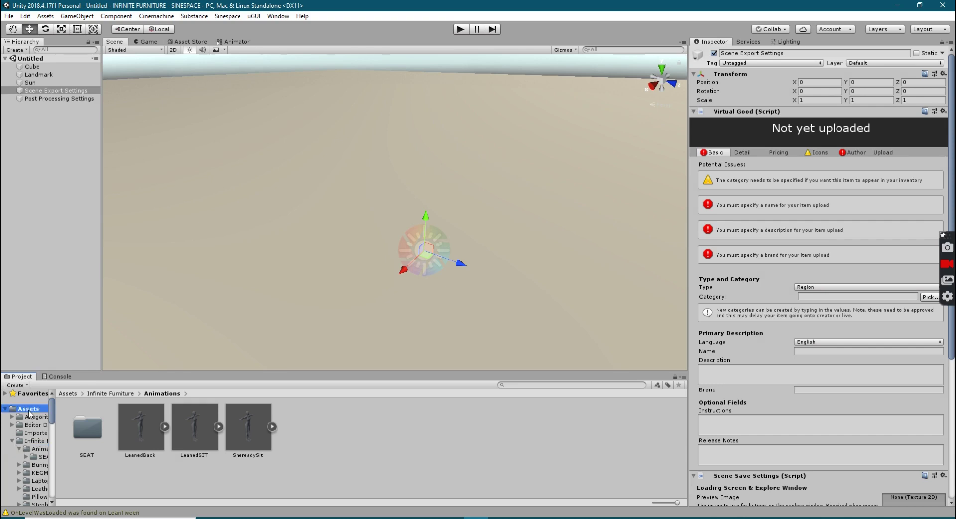
left_click(13, 441)
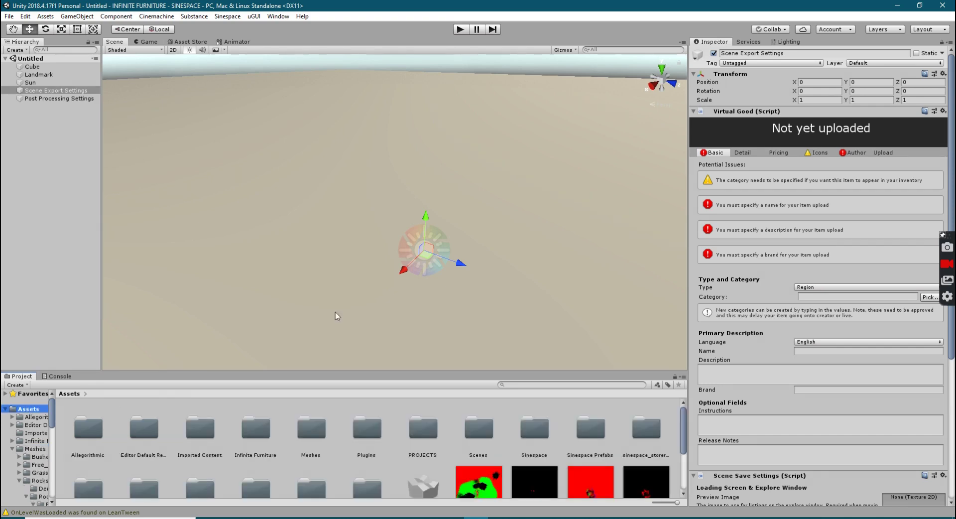
Step: Search the Unity Asset Store for "sinespace"
left_click(188, 42)
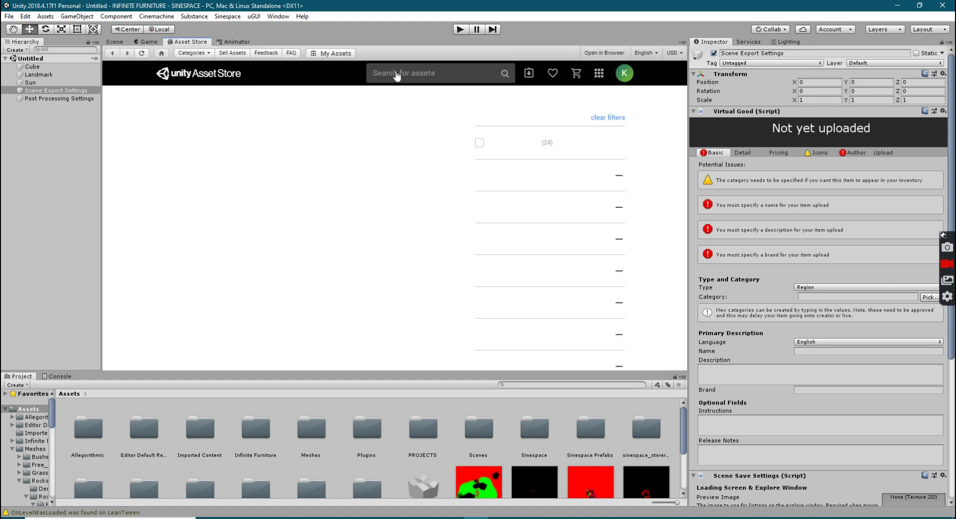
left_click(395, 72)
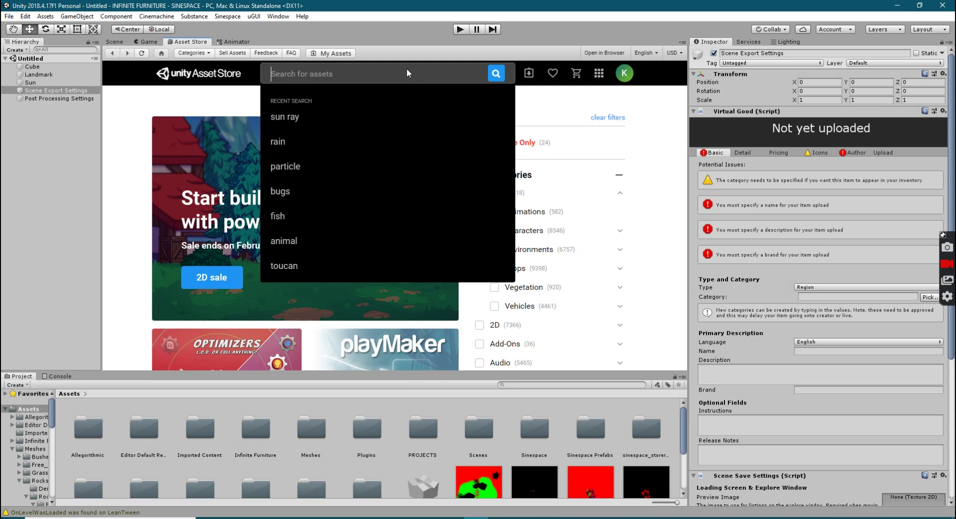
type("sines")
key("Return")
type("pace")
key("Return")
mouse_move(194, 213)
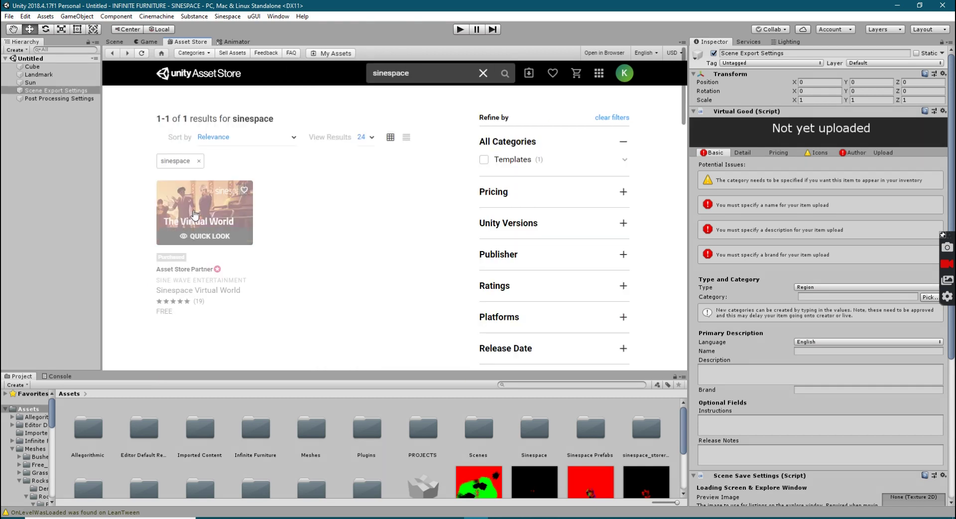
Step: Examine the Sinespace Virtual World package's details and return to the scene view
left_click(205, 237)
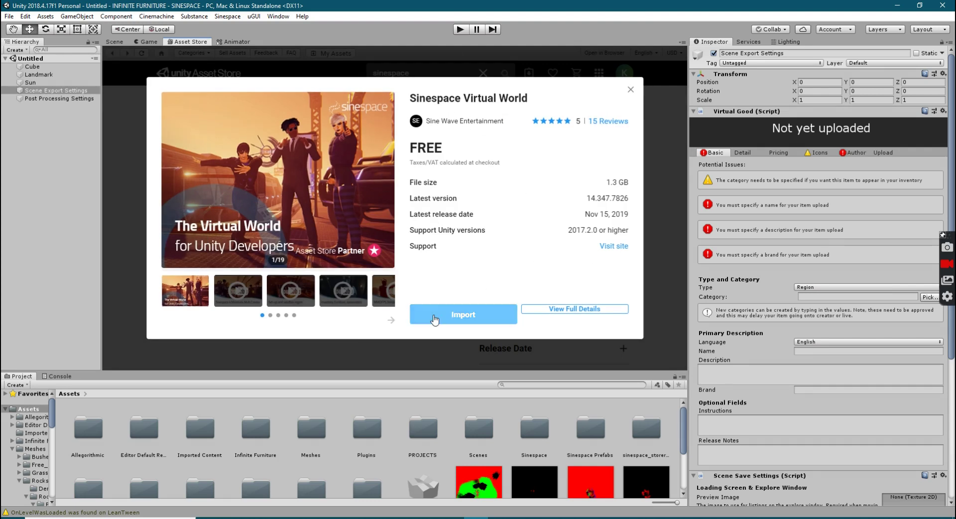
left_click(630, 91)
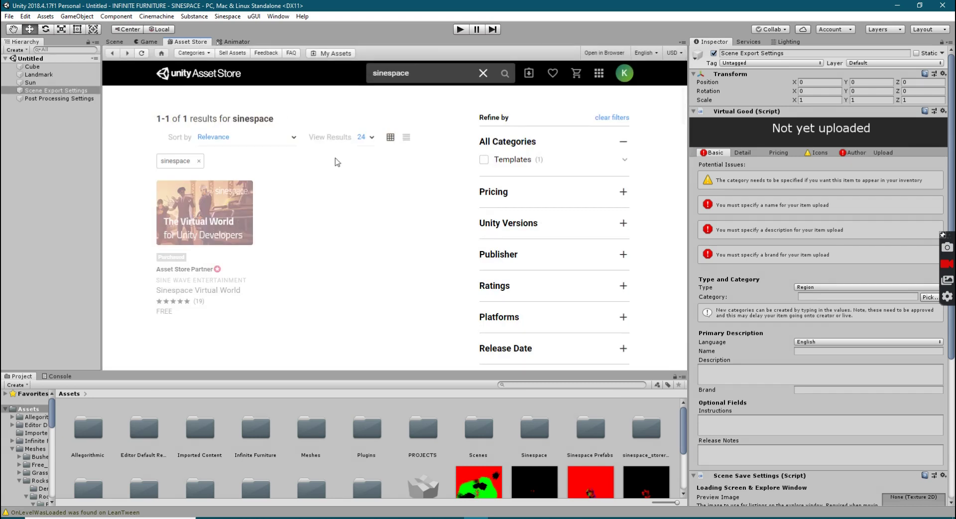
left_click(114, 42)
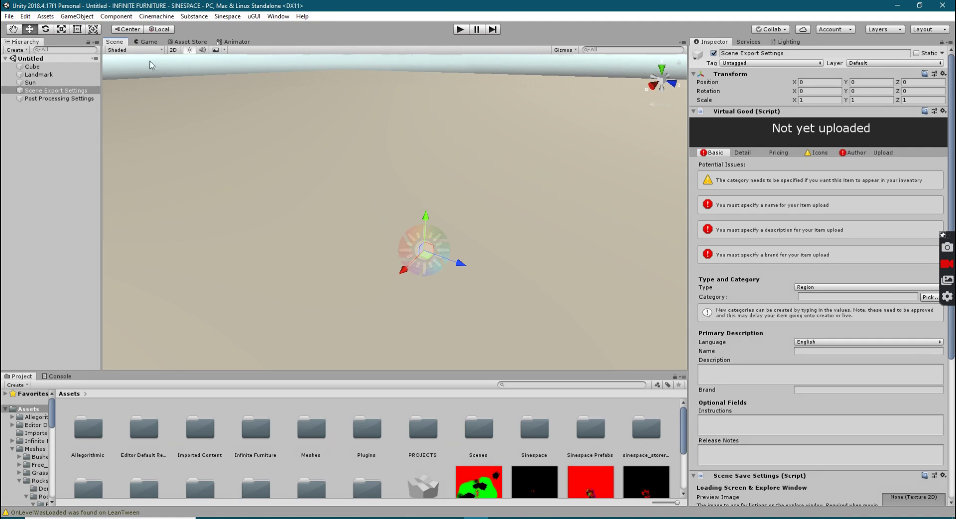
left_click(228, 16)
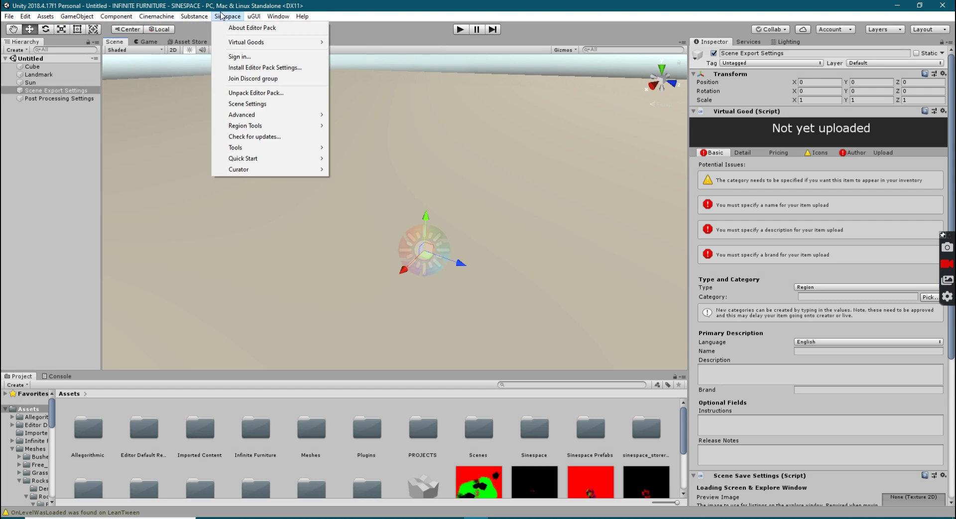
mouse_move(224, 14)
left_click(682, 431)
scroll(682, 433, "down", 2)
left_click_drag(681, 436, 683, 423)
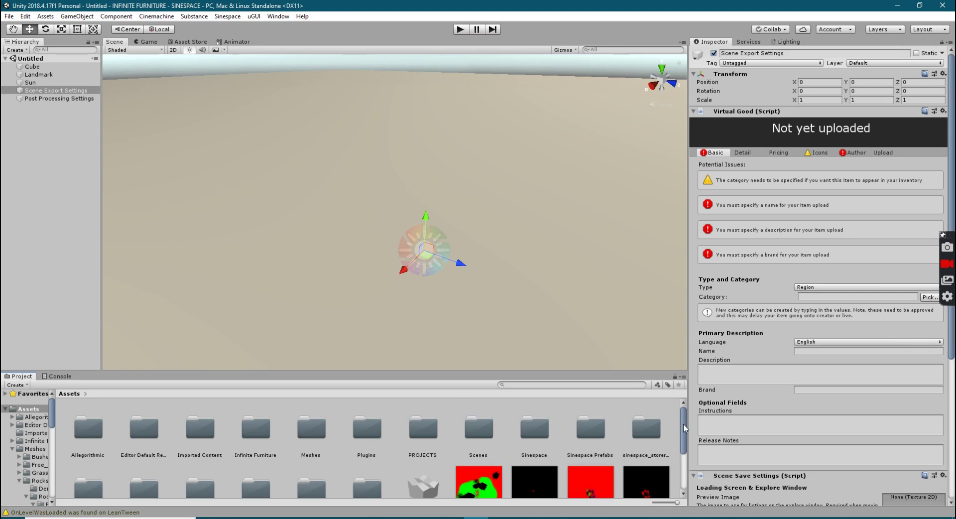
Step: Open the Sinespace Quick Start furniture import and move its window aside
left_click(227, 16)
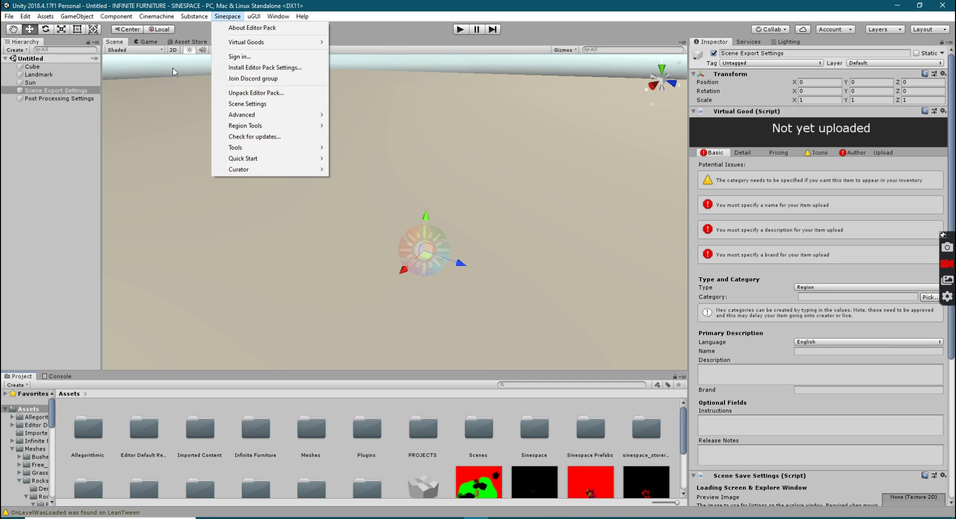
mouse_move(280, 117)
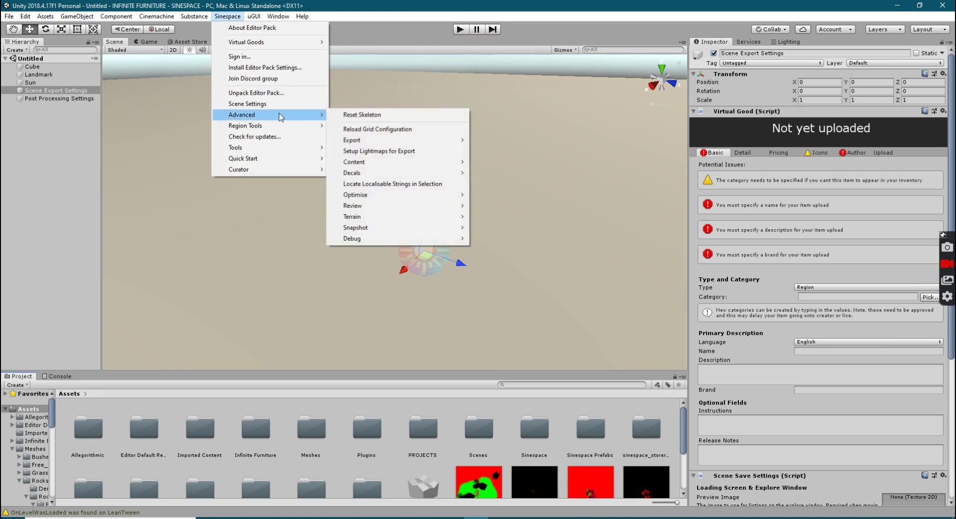
mouse_move(277, 160)
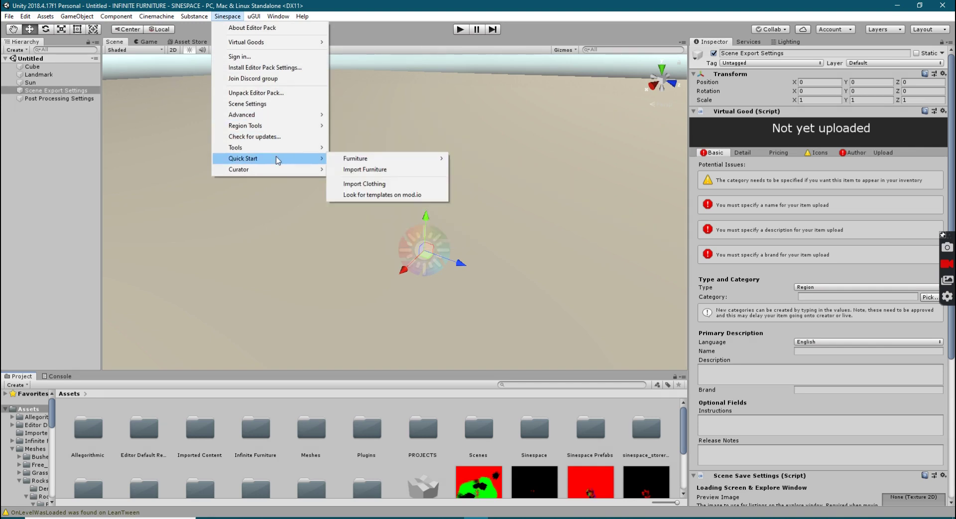
left_click(380, 170)
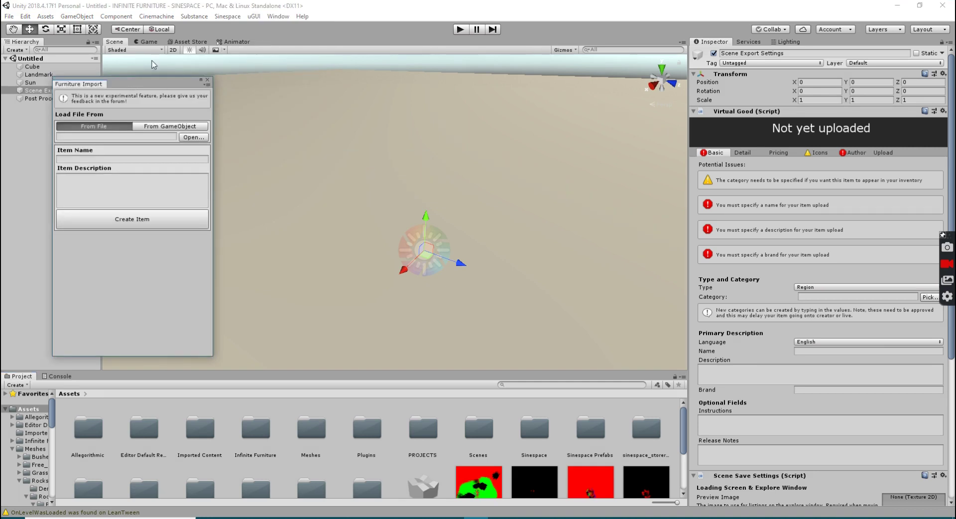
left_click_drag(153, 85, 175, 68)
Step: Load the stephbed_unityfbx model from the bed_sinespace folder under 3ds Max Projects as the furniture file to import
left_click(222, 122)
scroll(45, 149, "up", 3)
left_click(44, 143)
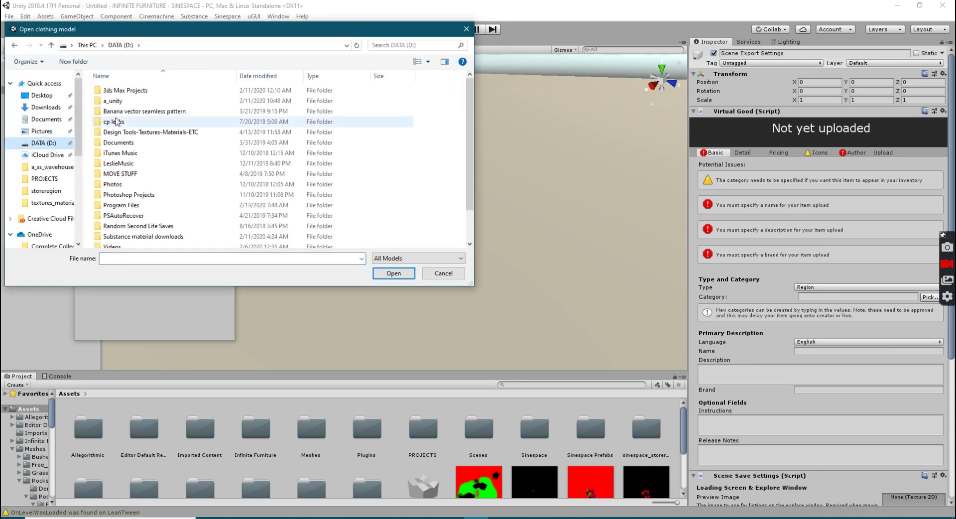
double_click(130, 91)
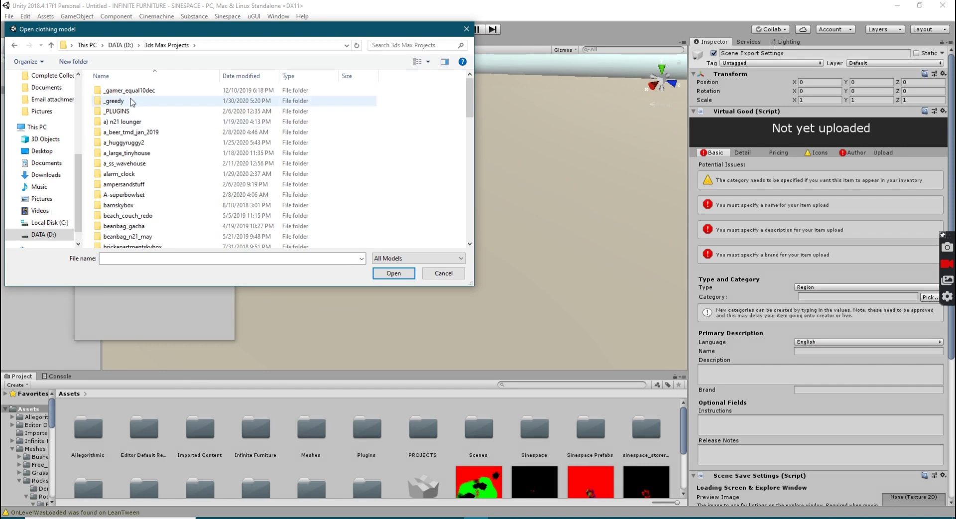
scroll(189, 189, "down", 9)
scroll(180, 209, "down", 1)
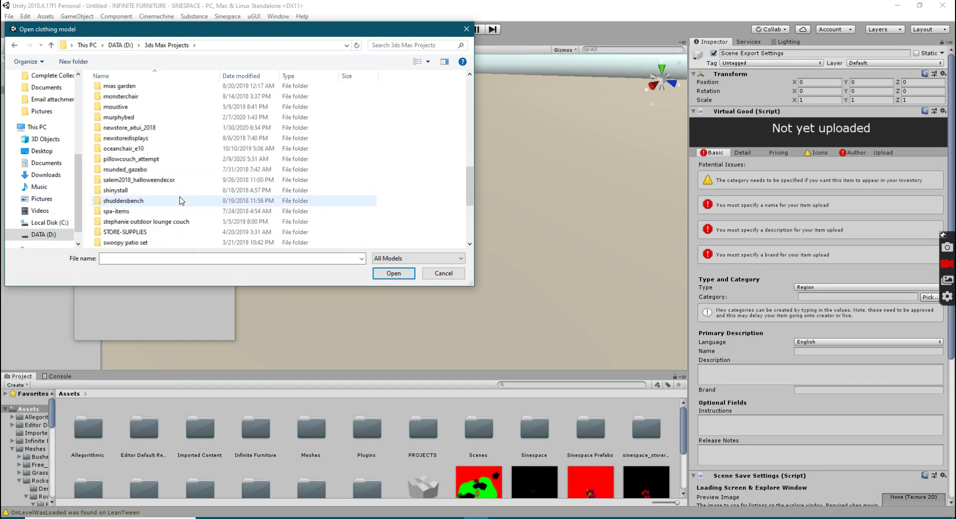
scroll(179, 217, "up", 5)
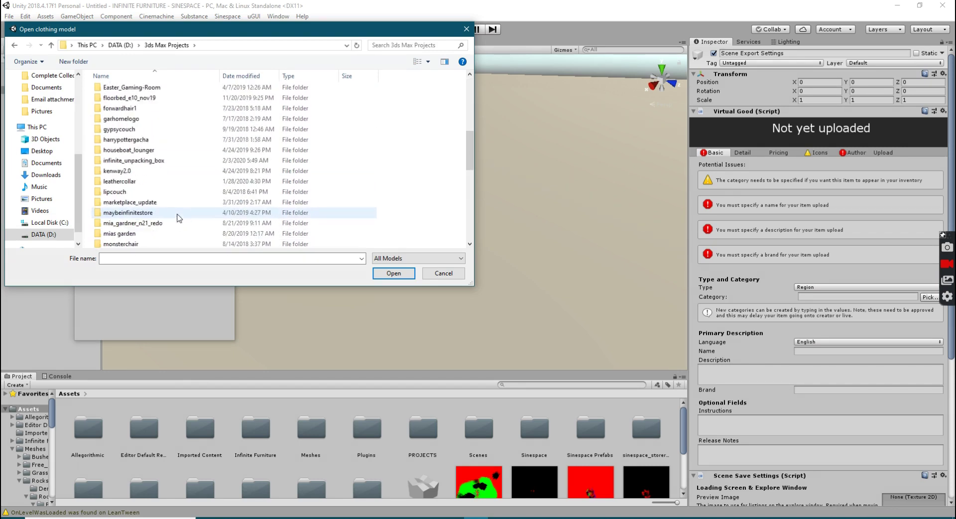
double_click(179, 120)
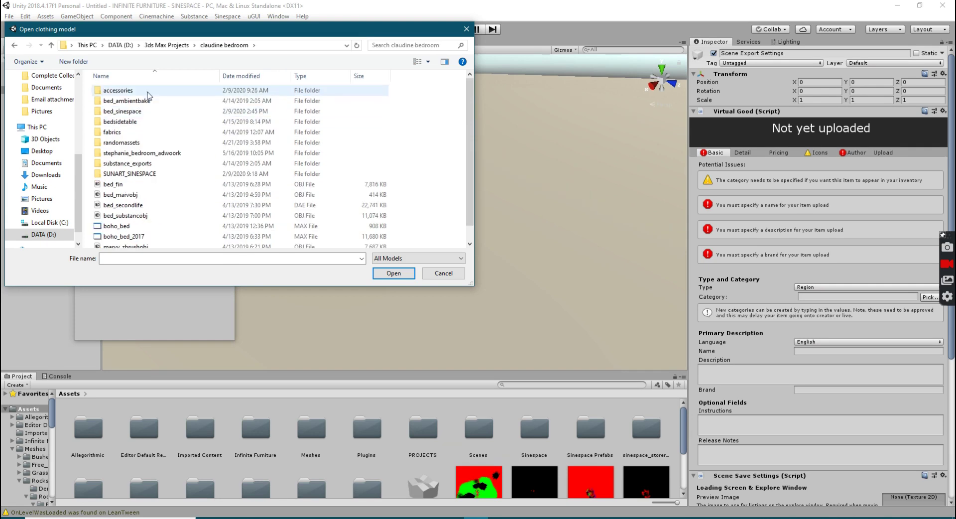
scroll(145, 193, "up", 1)
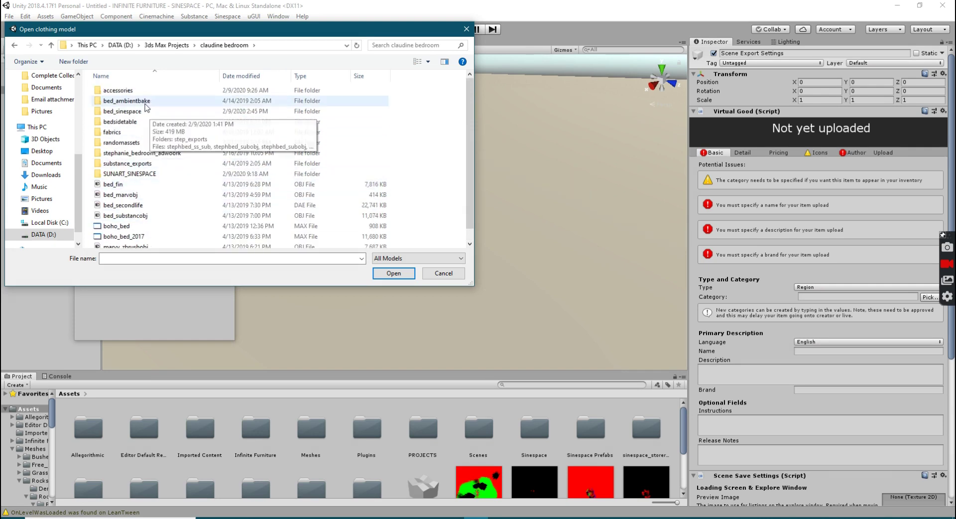
left_click(151, 113)
double_click(152, 112)
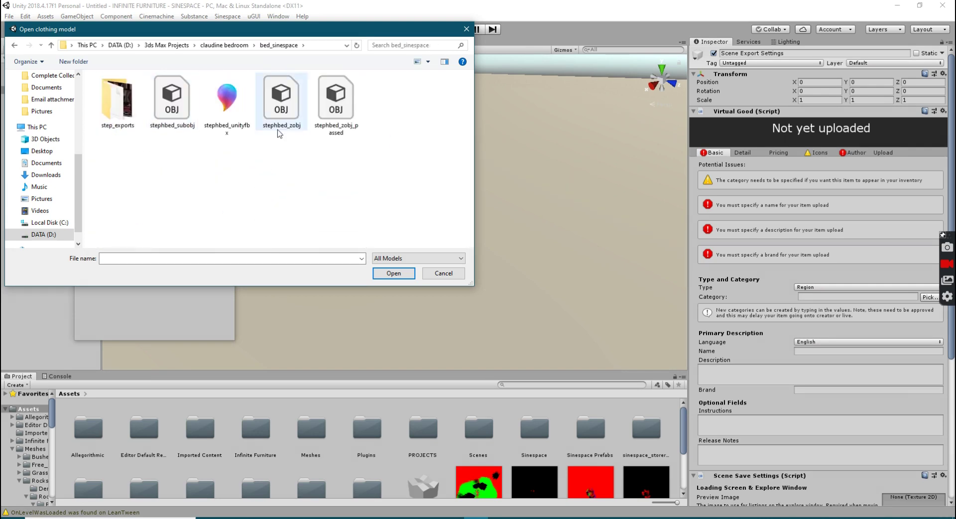
double_click(229, 114)
Step: Name the item "Stephanie Bed", describe it as "Infinite Furniture", and create the furniture item
left_click(161, 143)
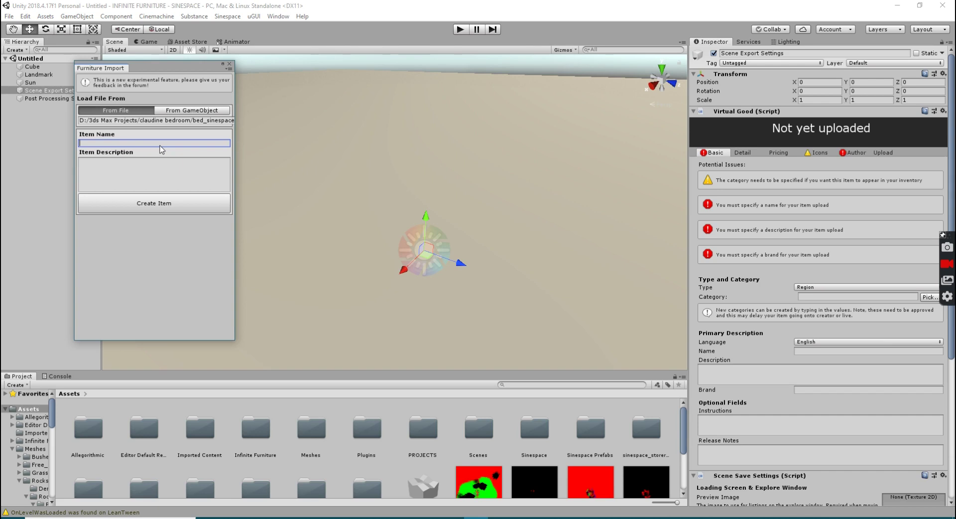
type("Stephanie Bed")
key("Tab")
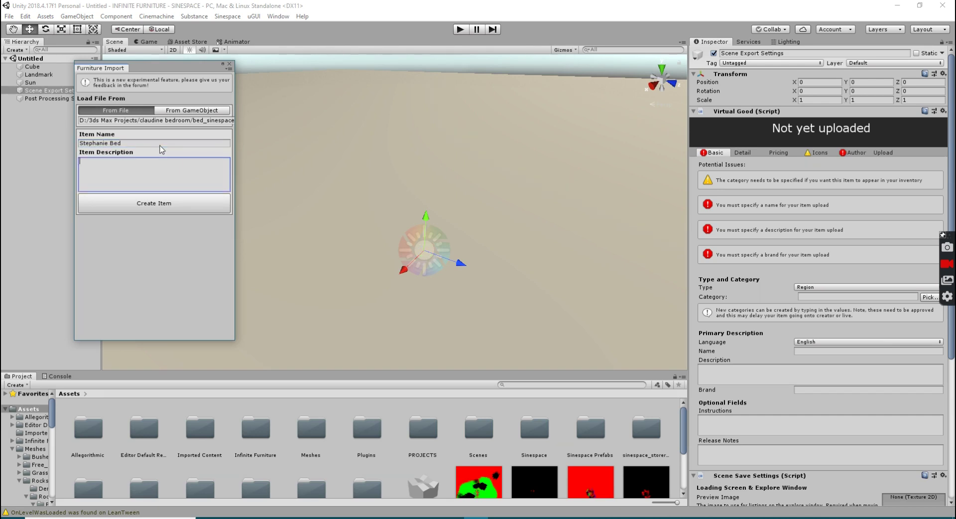
type("Infinite Furniture")
left_click(178, 201)
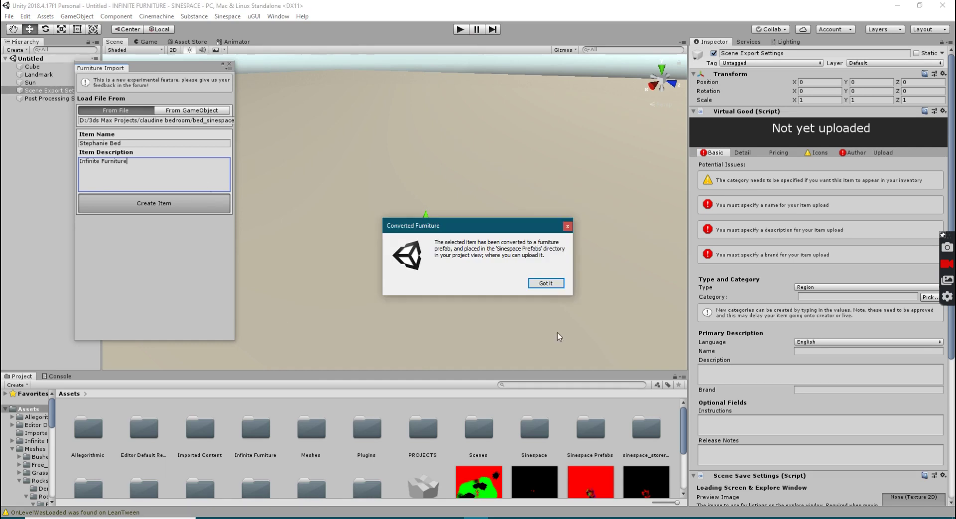
left_click(545, 282)
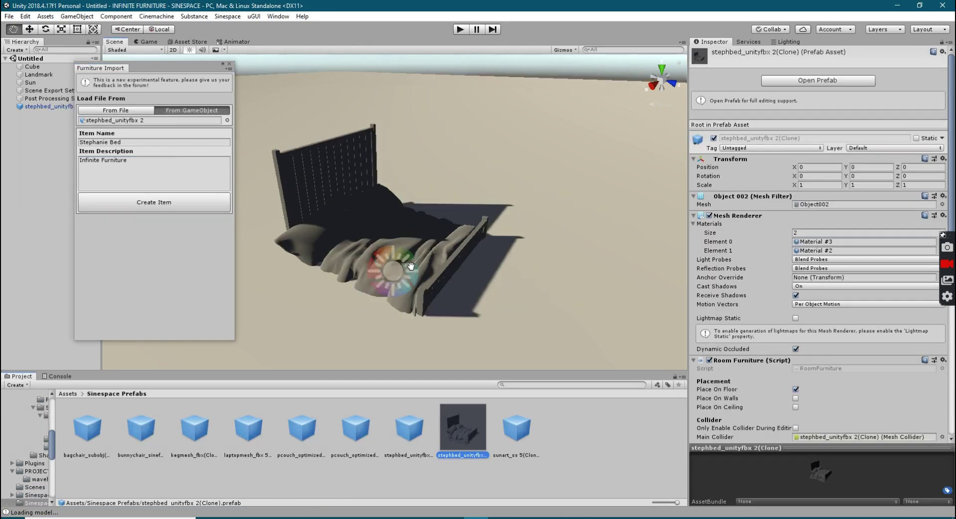
Step: Close the Furniture Import window and bring the imported bed into clear view in the scene
right_click_drag(416, 272, 378, 250)
middle_click_drag(378, 250, 427, 209)
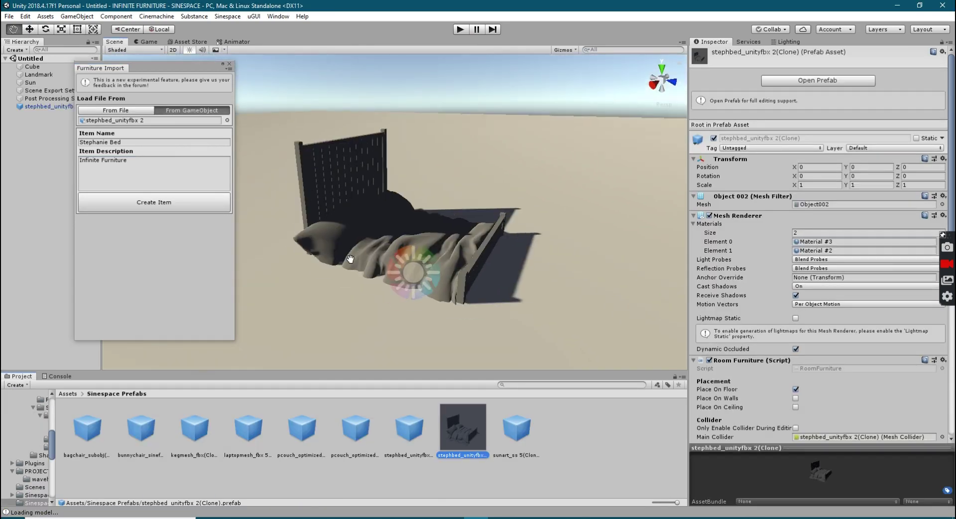
left_click(230, 64)
middle_click_drag(372, 228, 388, 242)
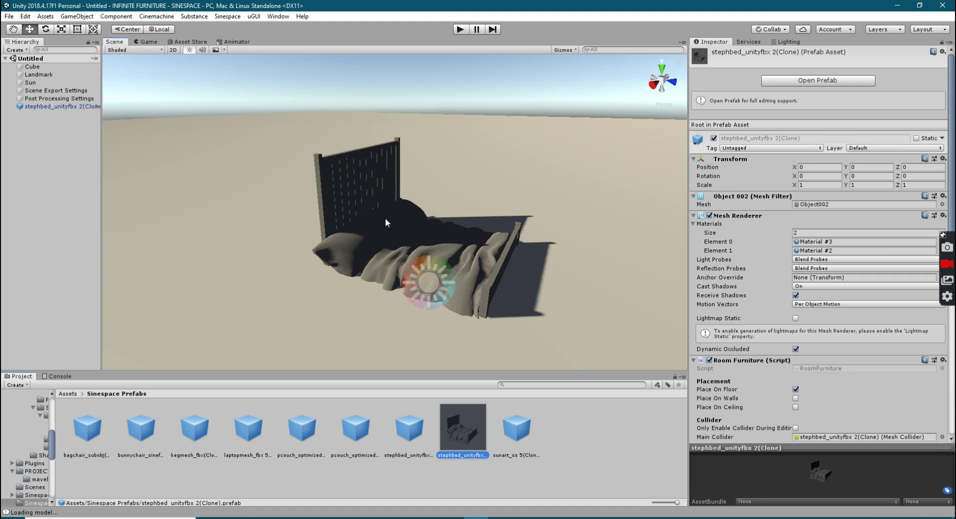
scroll(390, 244, "down", 3)
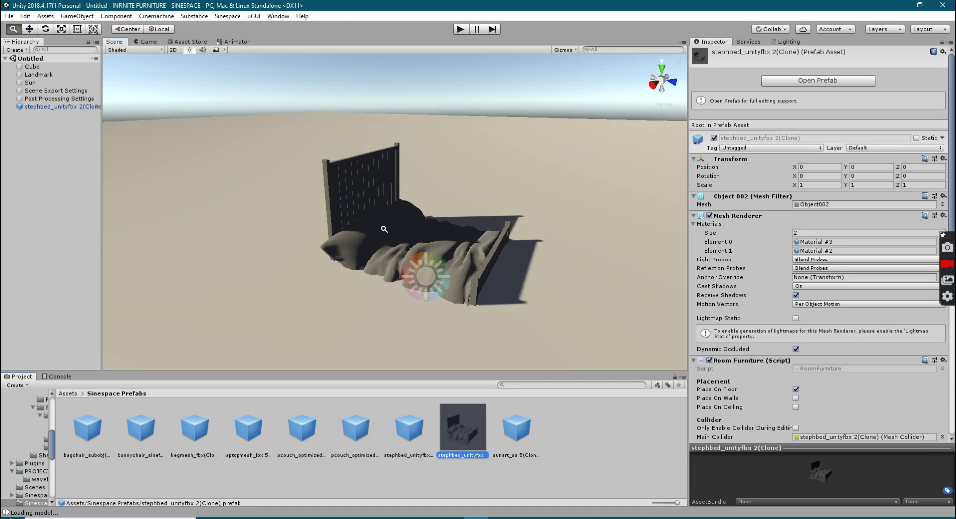
Step: Examine the imported bed's headboard, comforter and footboard from several angles and distances
left_click(7, 17)
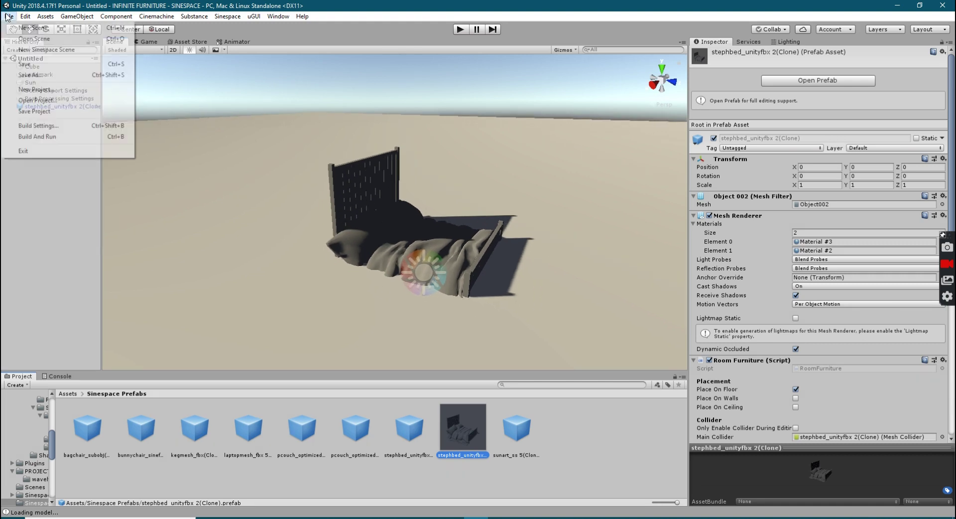
left_click(41, 51)
mouse_move(406, 217)
left_mouse_down("alt")
mouse_move(403, 142)
mouse_move(412, 197)
mouse_move(416, 176)
mouse_move(412, 154)
mouse_move(399, 207)
left_mouse_up("alt")
scroll(400, 187, "up", 3)
left_click(347, 214)
scroll(445, 146, "up", 3)
left_click_drag(445, 144, 436, 155)
scroll(469, 241, "down", 2)
middle_click_drag(480, 236, 448, 257)
left_click(552, 101)
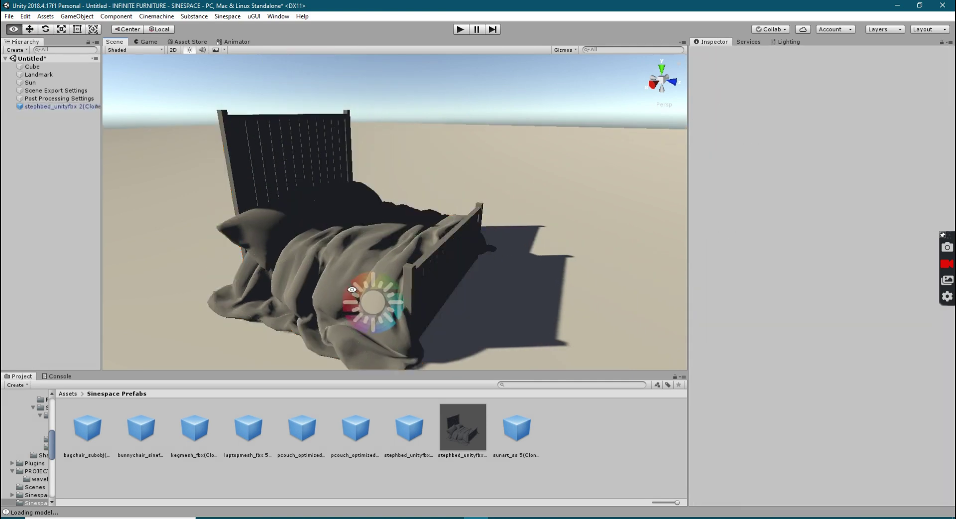
left_click_drag(352, 289, 328, 318, "alt")
middle_click_drag(269, 294, 360, 259)
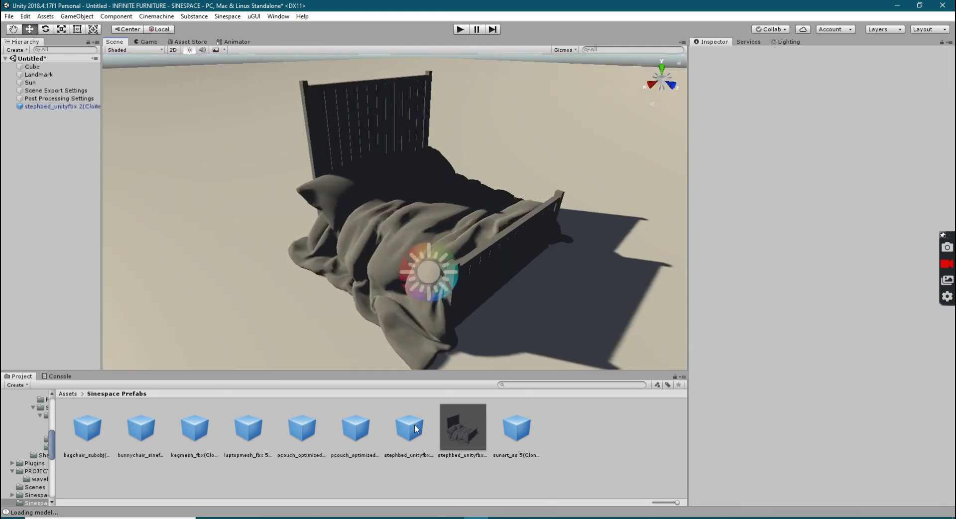
Step: Collapse the expanded subfolders in the project's folder tree and widen the tree so the full folder names can be read
scroll(20, 465, "down", 3)
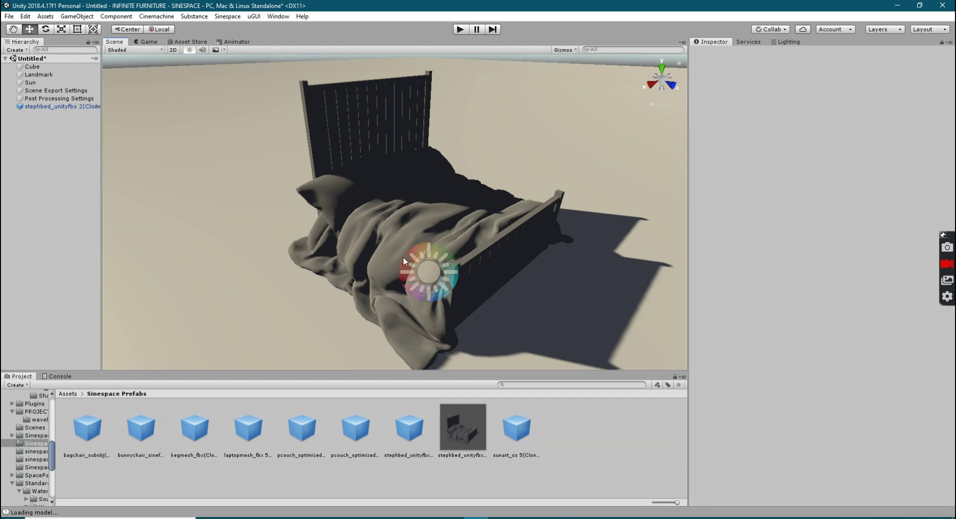
left_click_drag(53, 443, 56, 403)
left_click(13, 426)
left_click(13, 464)
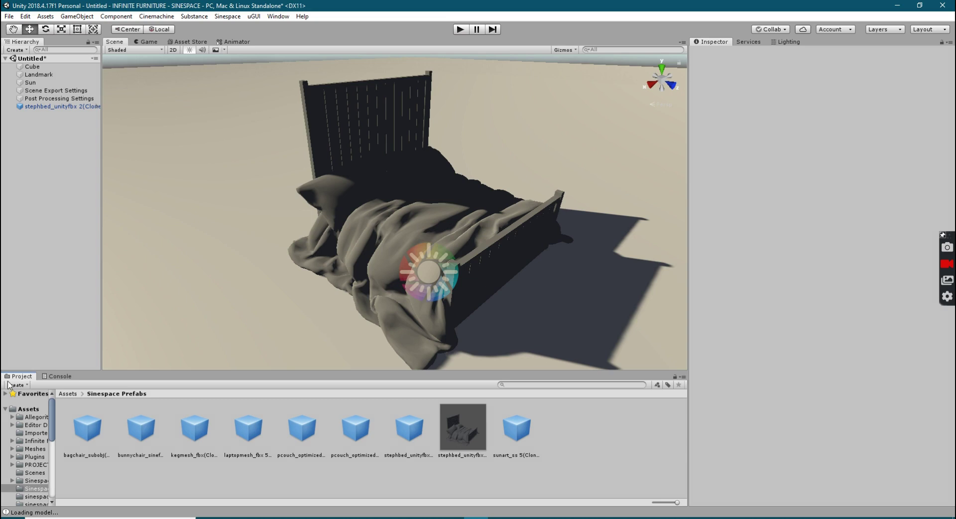
left_click_drag(55, 398, 106, 427)
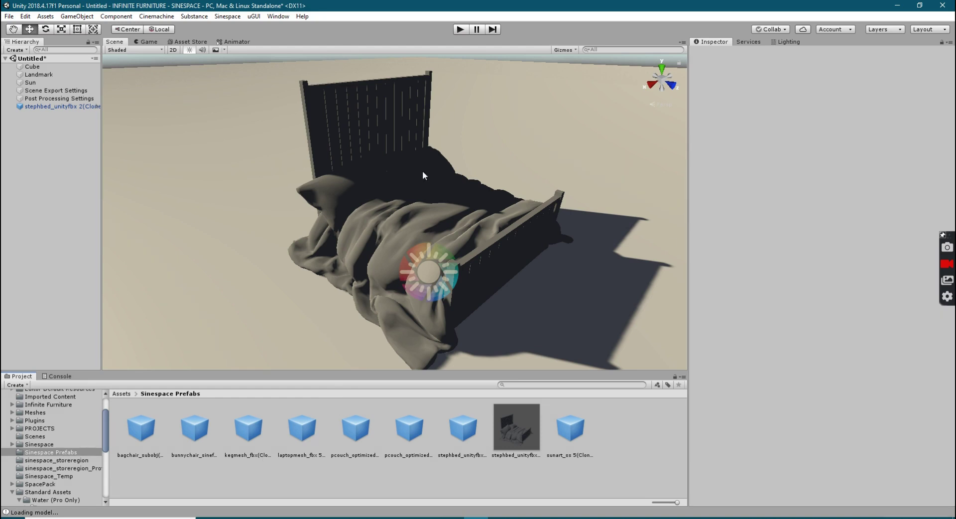
Step: Select the bed to view its component settings, and open the textures-materials folder inside Infinite Furniture's StephanieBED folder
mouse_move(436, 258)
middle_mouse_down()
mouse_move(403, 237)
mouse_move(438, 276)
middle_mouse_up()
left_click(405, 223)
scroll(58, 444, "up", 3)
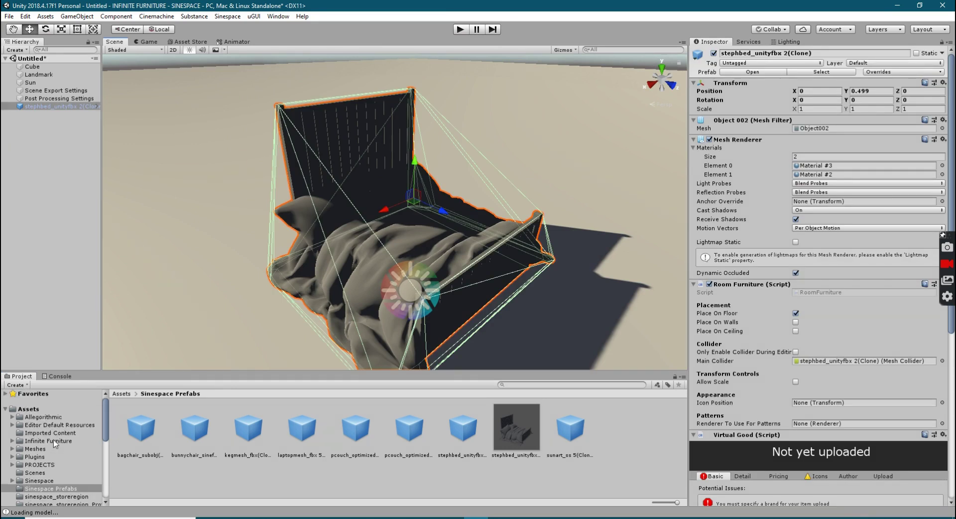
left_click(50, 441)
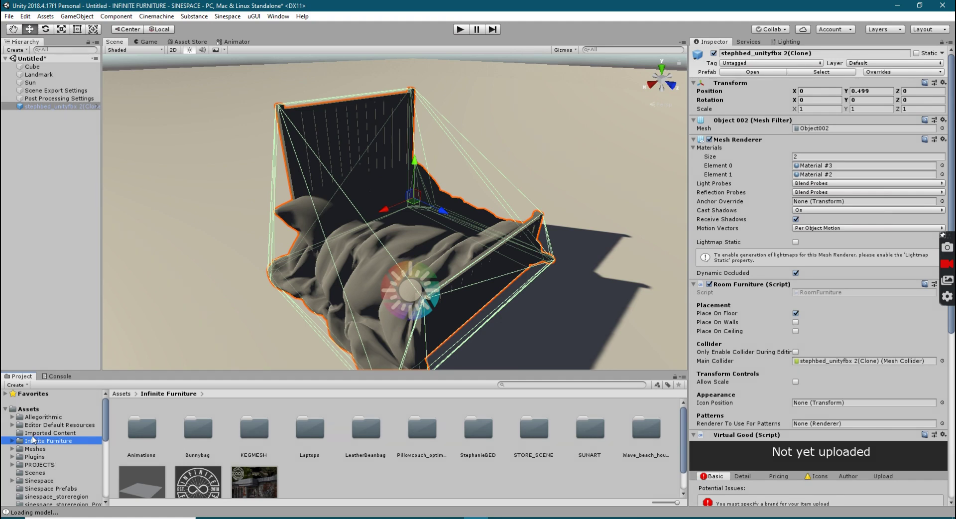
double_click(479, 429)
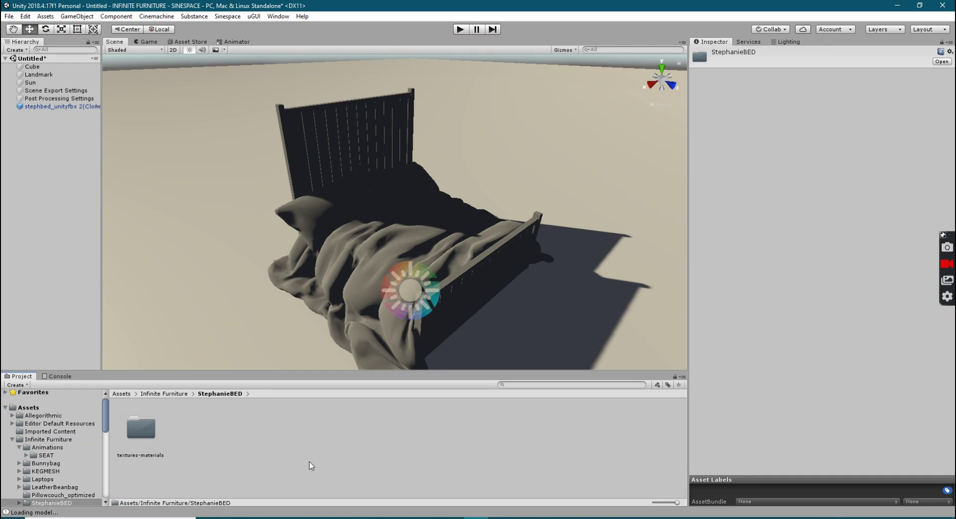
double_click(136, 428)
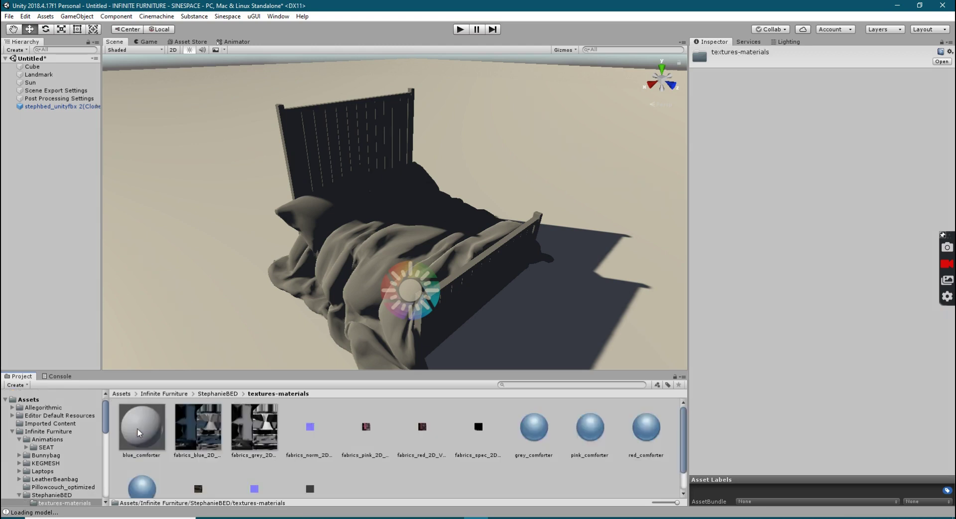
Step: Examine the bed's normal, pink, red, blue and grey fabric textures and compare them with the untextured bed
left_click(327, 426)
left_click(366, 435)
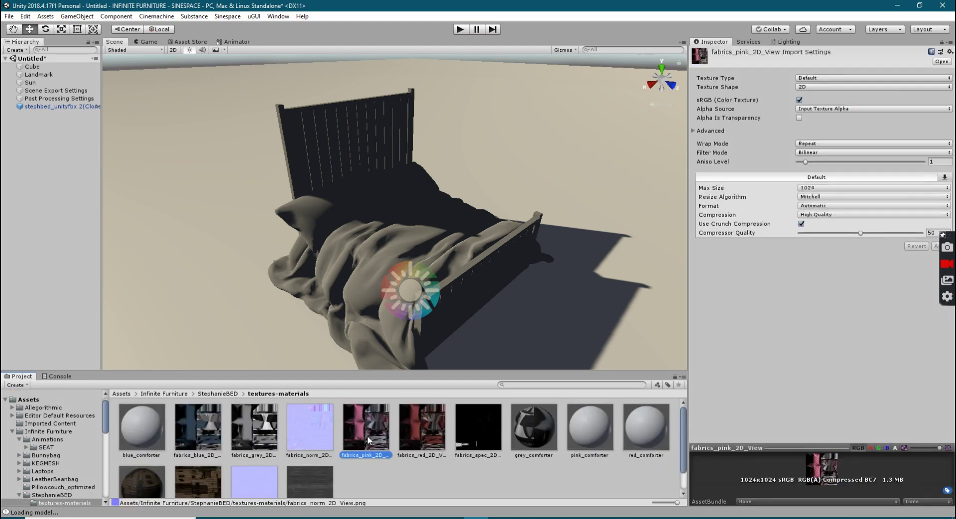
left_click(426, 440)
left_click(367, 436)
left_click(203, 429)
left_click(262, 429)
left_click(358, 436)
left_click(315, 431)
left_click(224, 429)
left_click(267, 431)
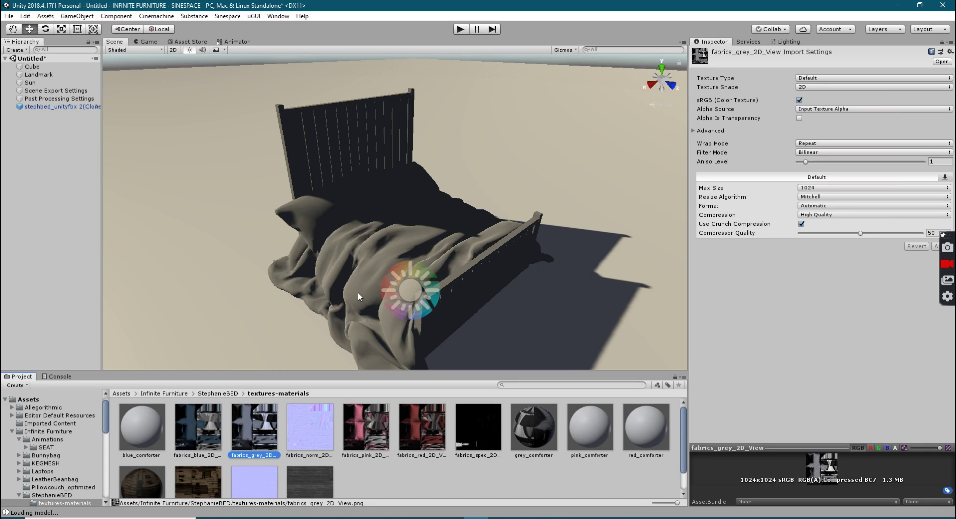
scroll(367, 485, "down", 1)
scroll(234, 423, "up", 1)
left_click(195, 440)
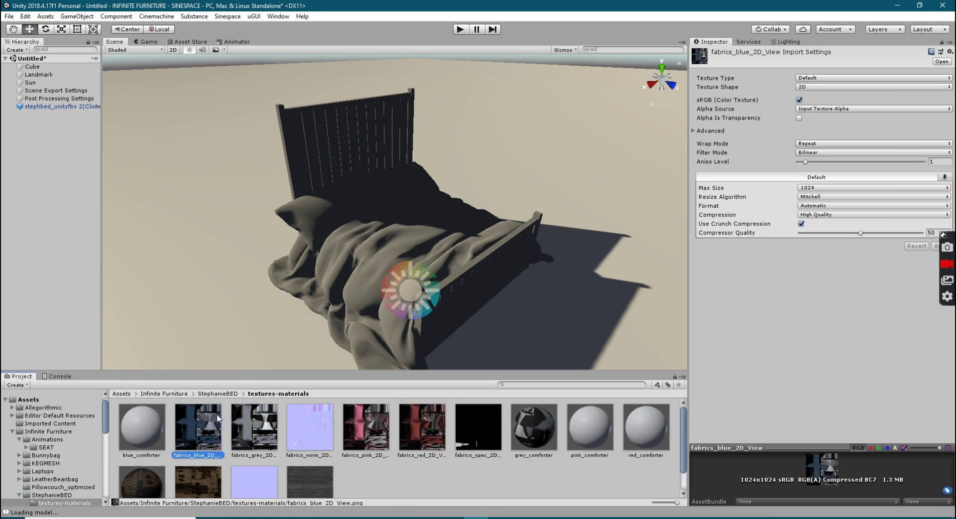
scroll(426, 258, "up", 6)
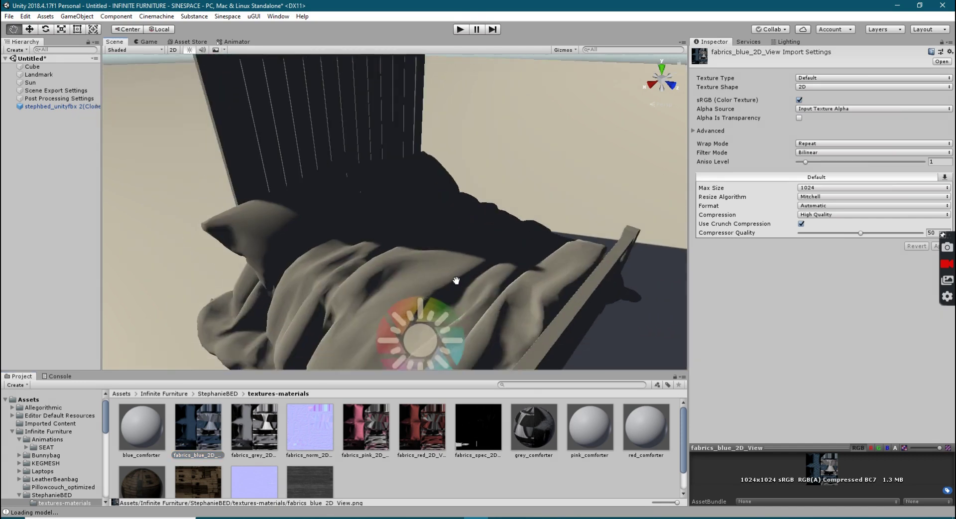
scroll(456, 281, "down", 5)
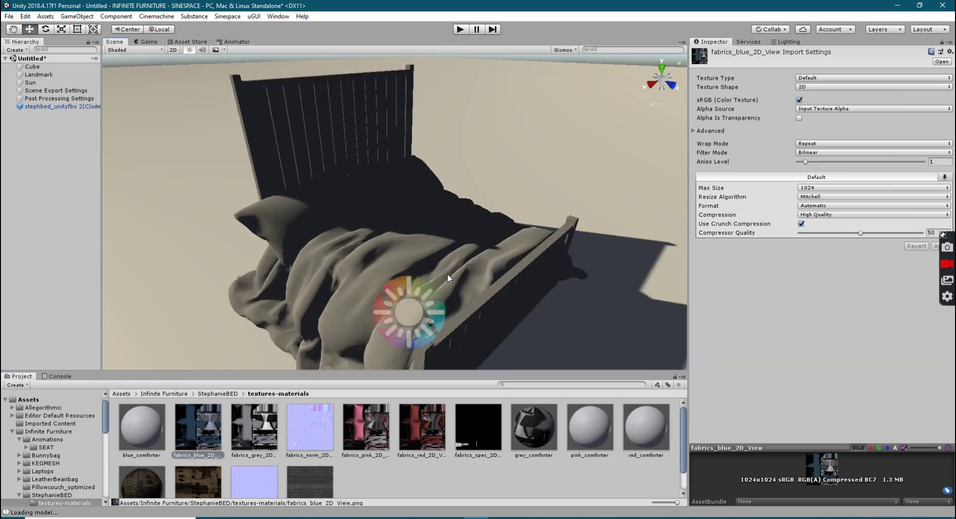
Step: Compare the grey, pink and red fabric textures with the untextured bed and view the red texture's import settings
scroll(451, 284, "up", 5)
scroll(456, 297, "down", 5)
middle_click_drag(456, 294, 448, 285)
left_click(257, 433)
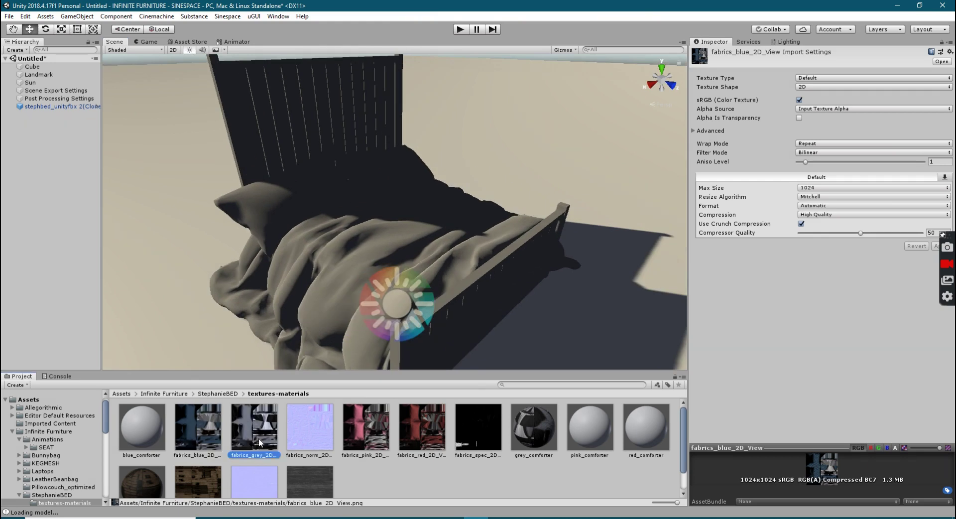
left_click(380, 438)
left_click(435, 425)
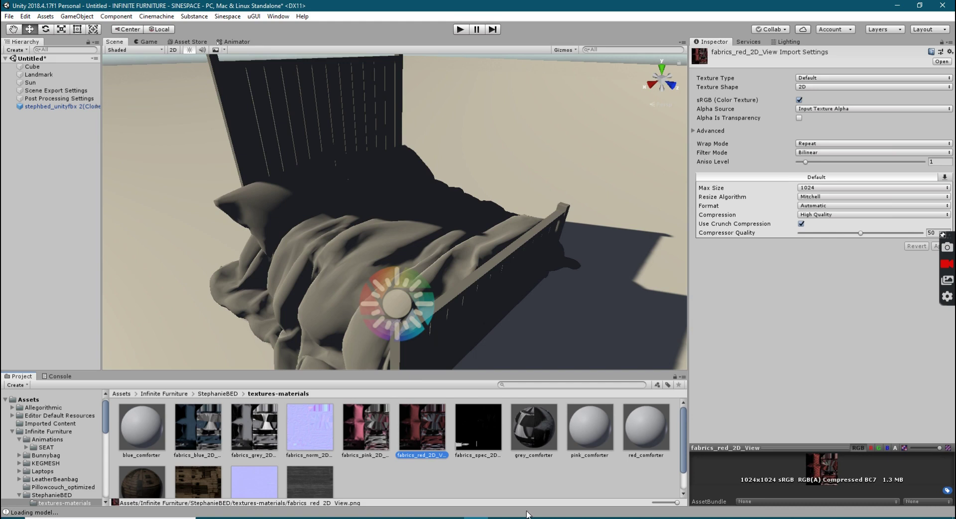
Step: Create a new material in the textures-materials folder and name it BlueComforter_Stephanie
scroll(380, 452, "down", 1)
right_click(381, 476)
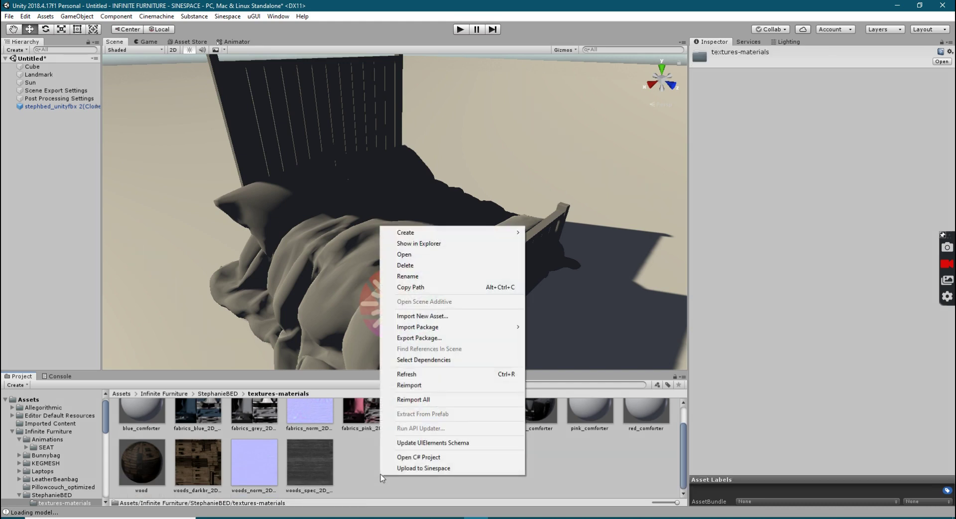
mouse_move(436, 232)
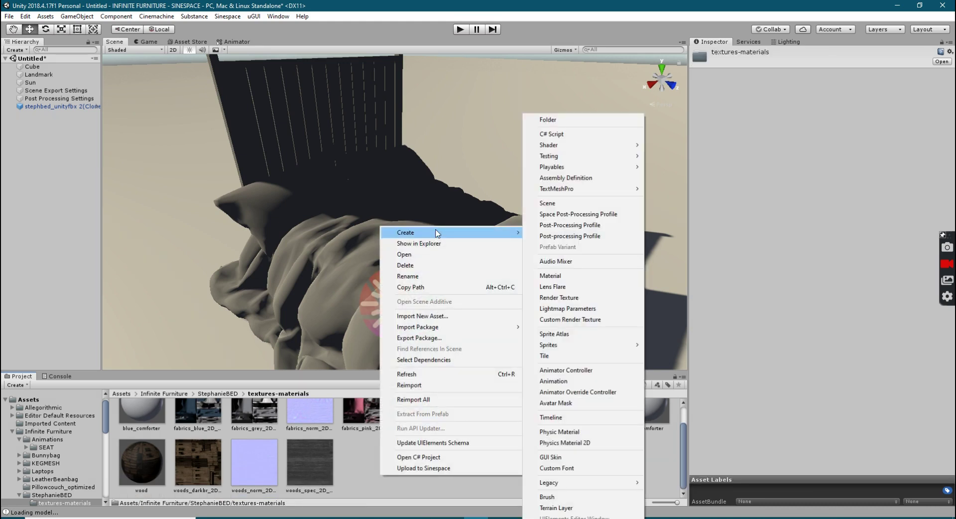
left_click(619, 279)
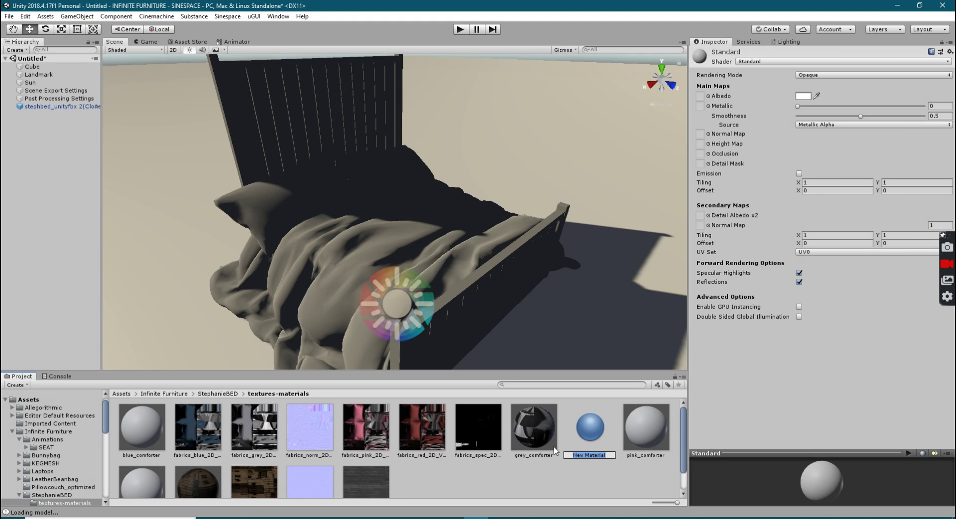
type("BlueComforter")
type("_Stephanie")
key("Return")
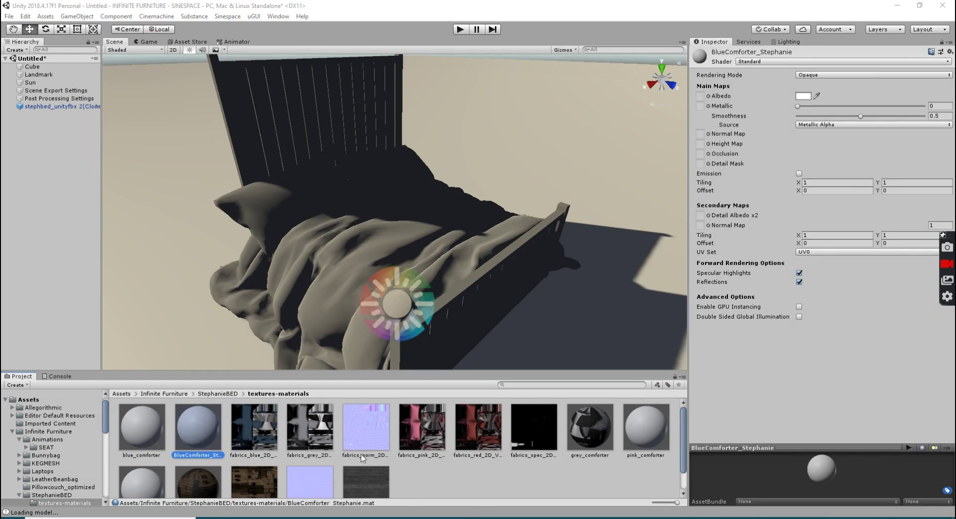
Step: Assign the fabrics_norm_2D_View texture as the normal map of the BlueComforter_Stephanie material
left_click(736, 189)
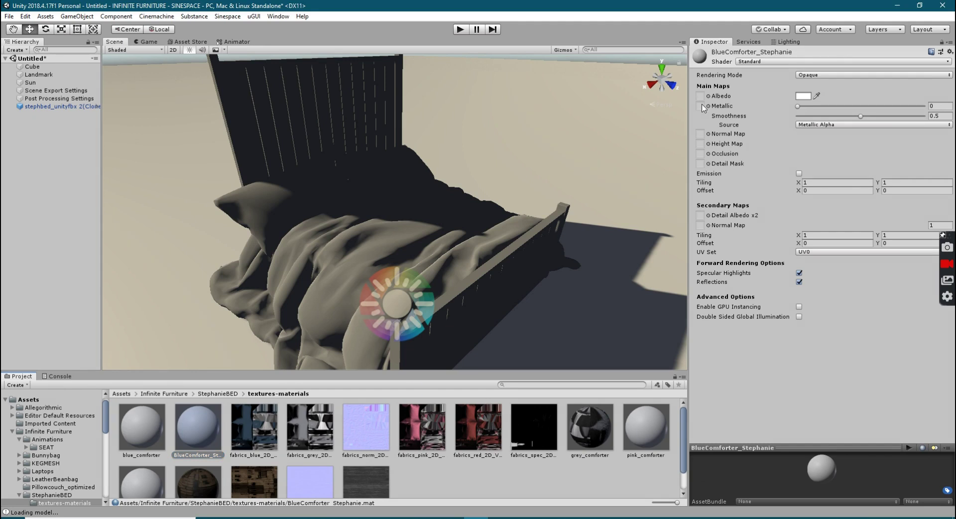
left_click(364, 428)
left_click(208, 438)
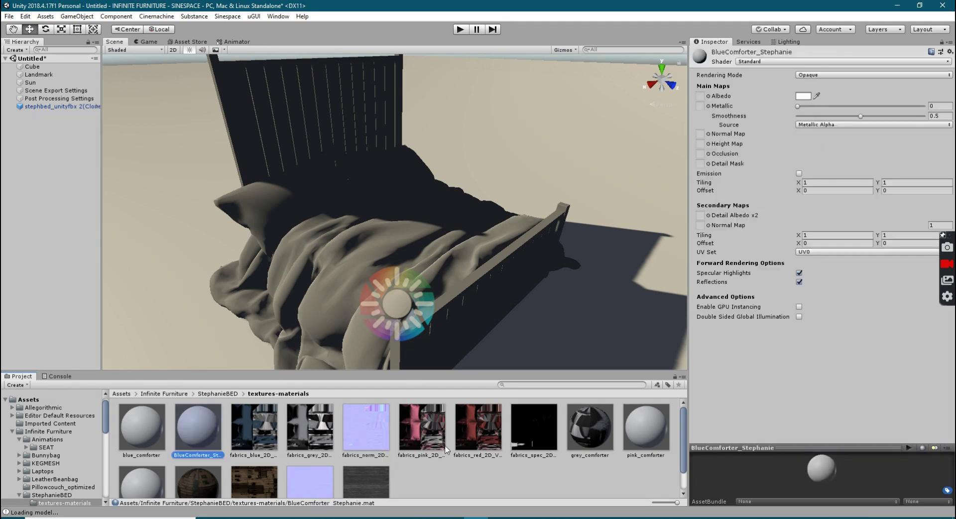
left_click_drag(386, 426, 700, 138)
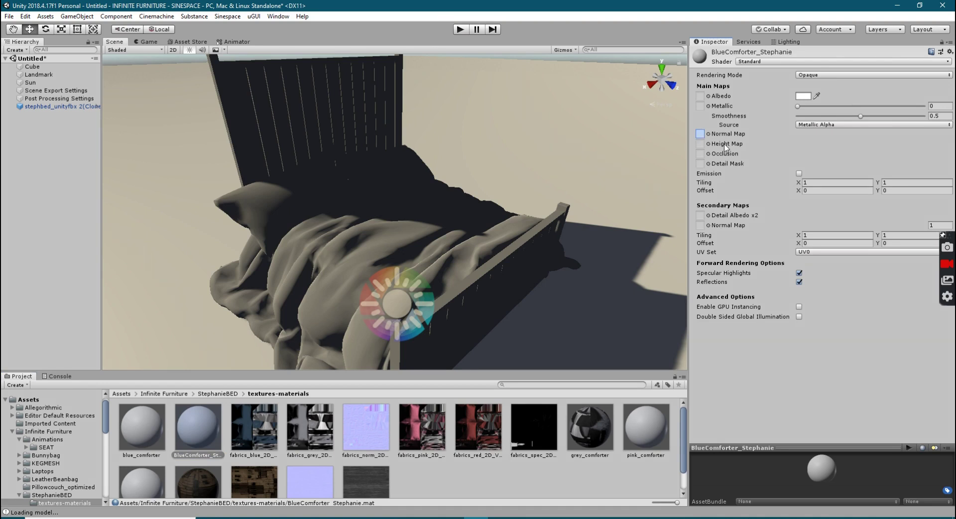
Step: Review the Max Size and Texture Type options in the import settings of the fabrics_norm_2D_View texture
left_click(365, 447)
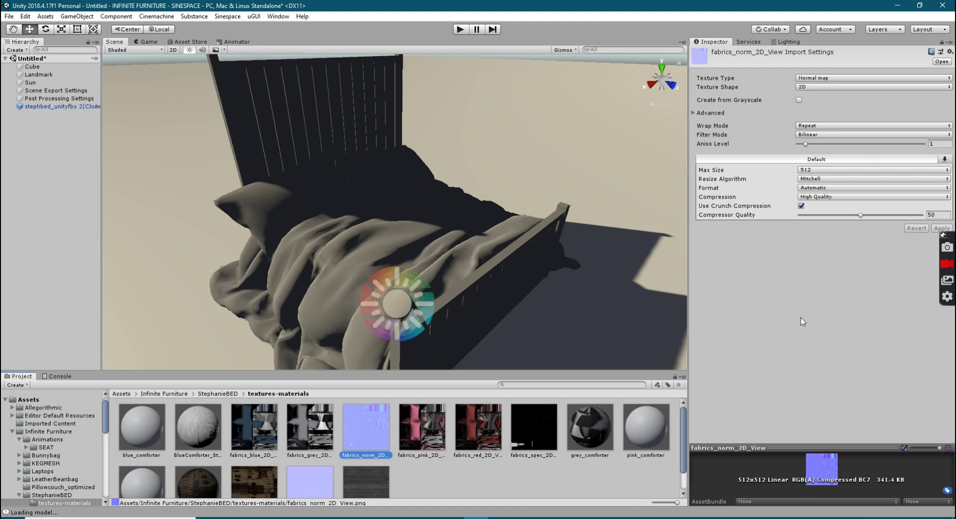
left_click(831, 170)
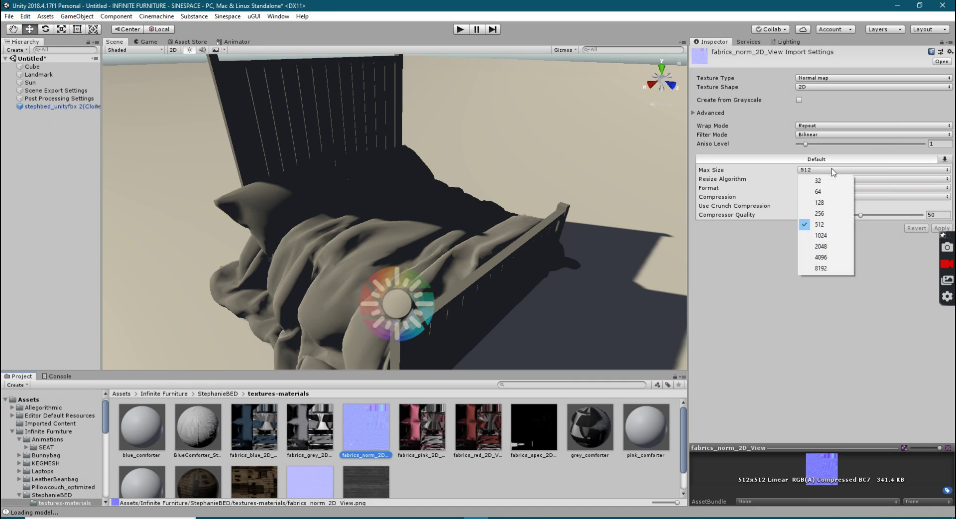
left_click(724, 290)
left_click(834, 171)
left_click(717, 290)
left_click(838, 169)
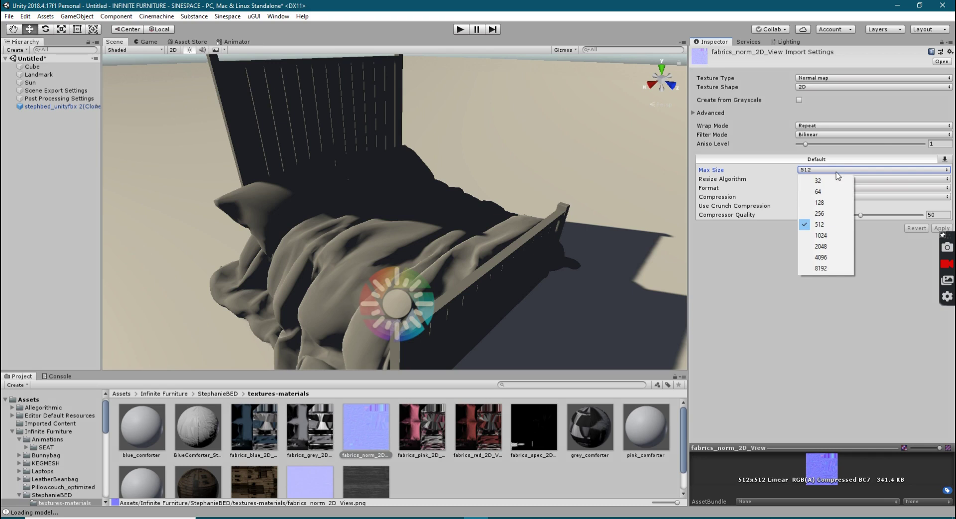
left_click(743, 258)
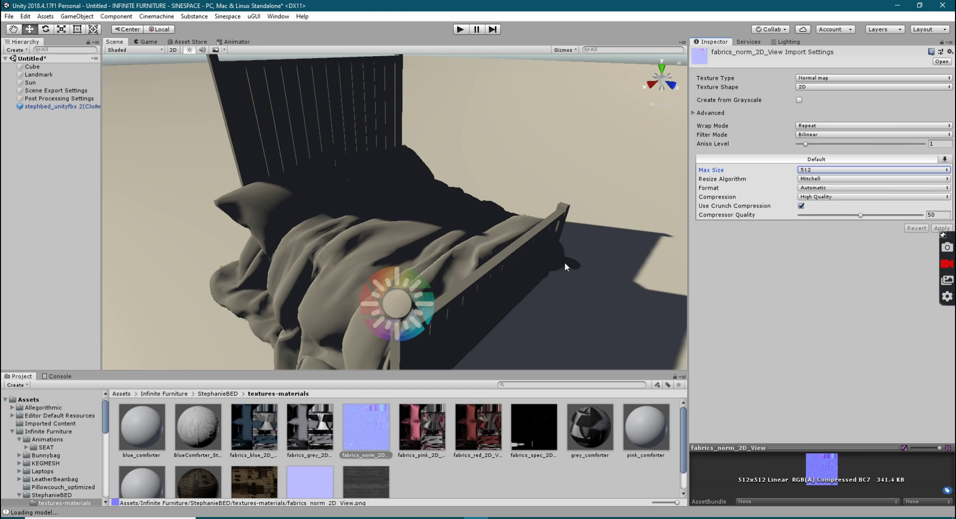
scroll(524, 250, "down", 4)
middle_click_drag(515, 245, 507, 274)
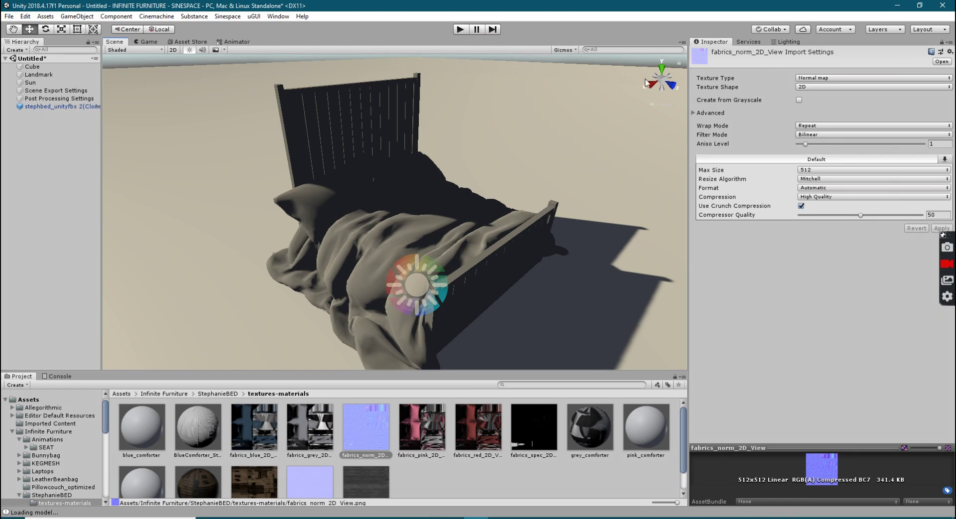
left_click(807, 78)
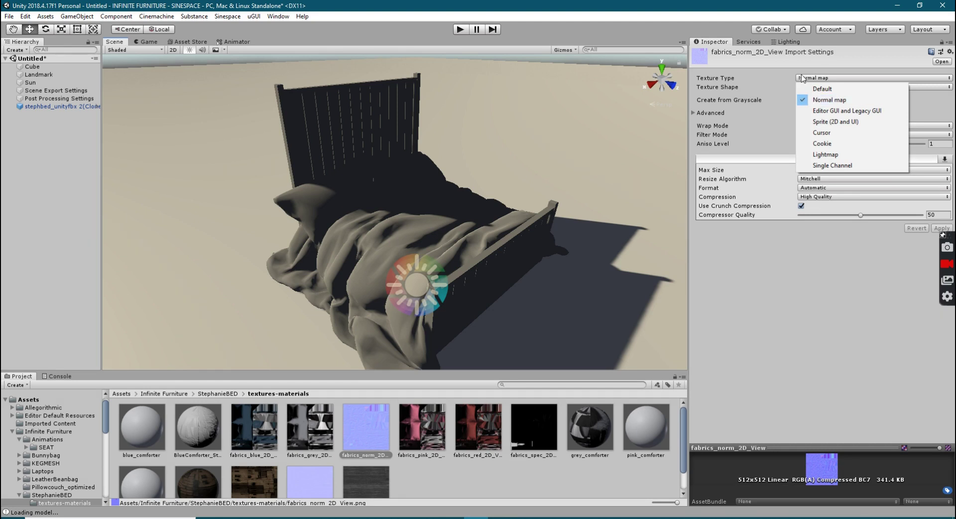
left_click(804, 78)
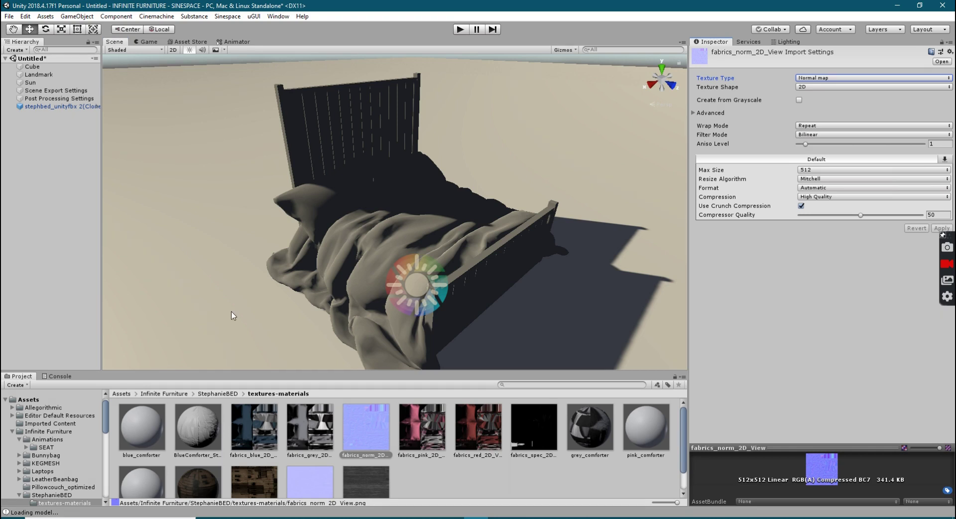
Step: Assign the blue fabric texture as albedo and the fabrics_spec_2D texture as metallic map of the BlueComforter_Stephanie material
left_click(190, 434)
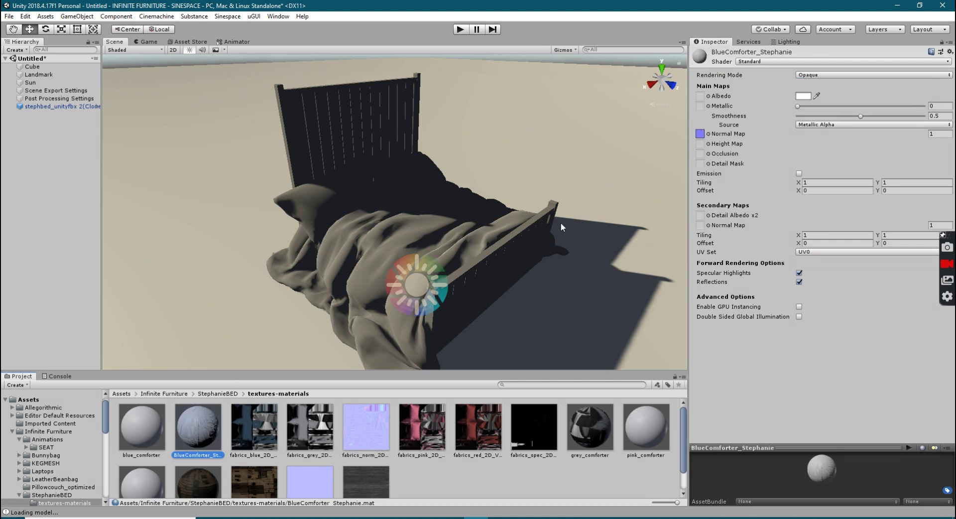
left_click_drag(271, 434, 700, 96)
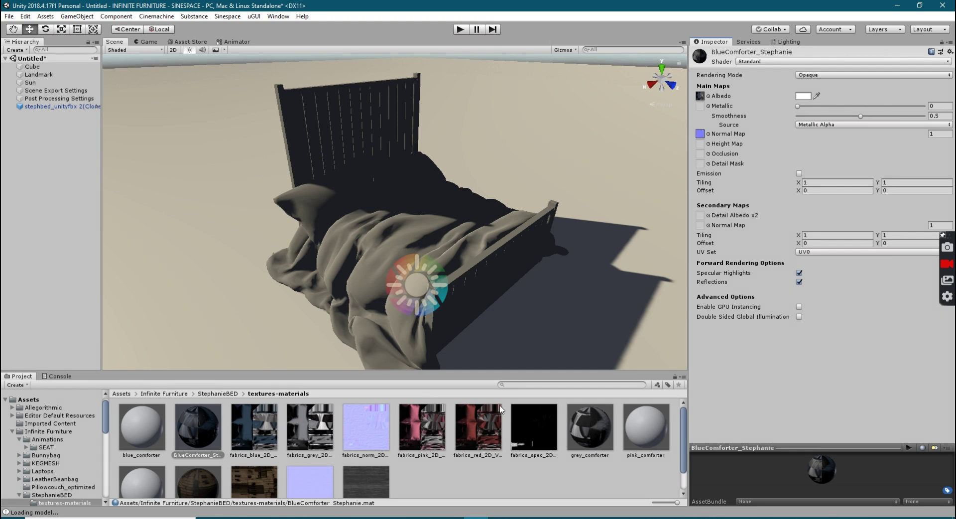
left_click_drag(528, 449, 706, 109)
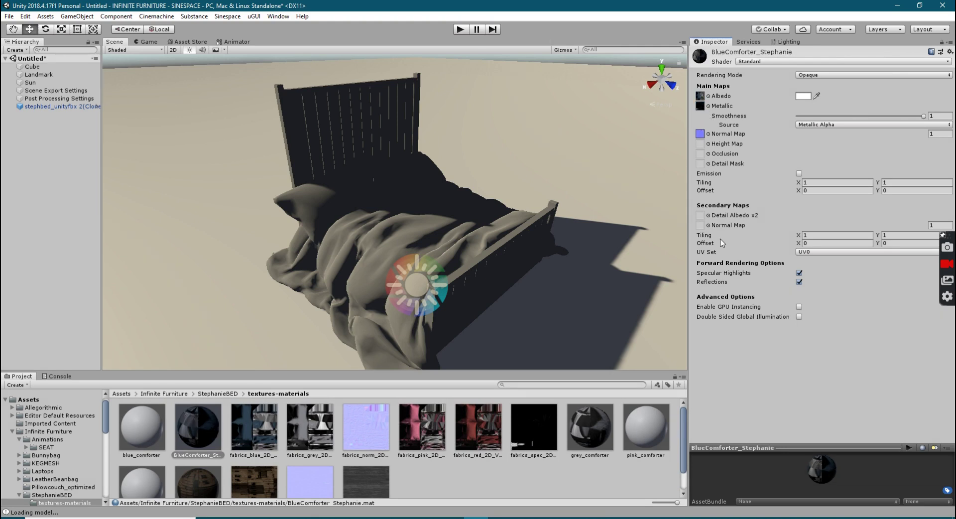
Step: Set the BlueComforter_Stephanie material's smoothness to 0.2 and apply the material to the bed's comforter and pillows
left_click(942, 116)
type("0.2")
left_click_drag(194, 438, 398, 228)
middle_click_drag(357, 249, 407, 257)
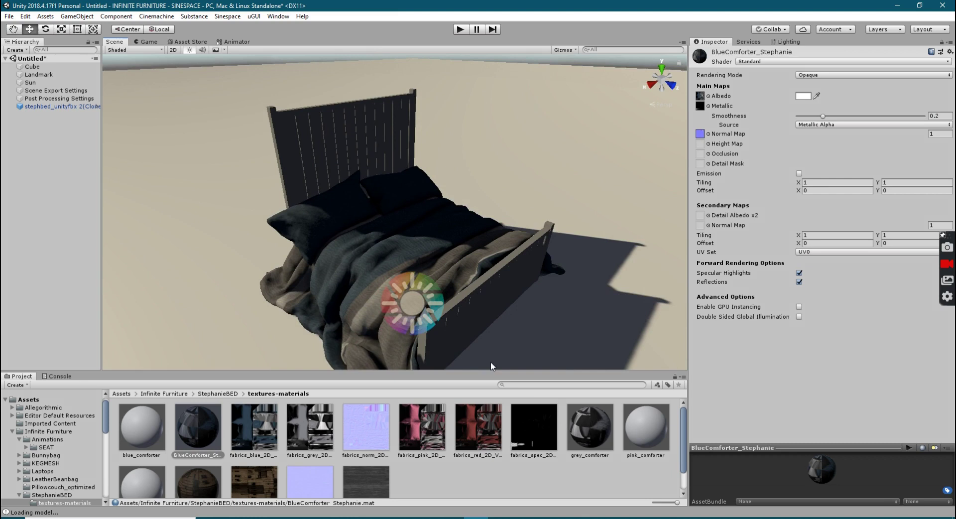
middle_click_drag(423, 305, 423, 284)
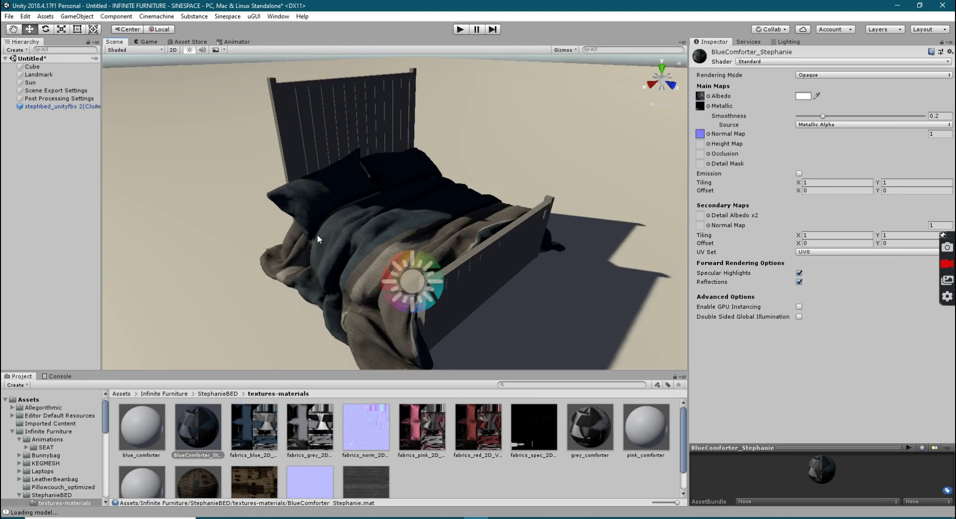
middle_click_drag(342, 247, 398, 256)
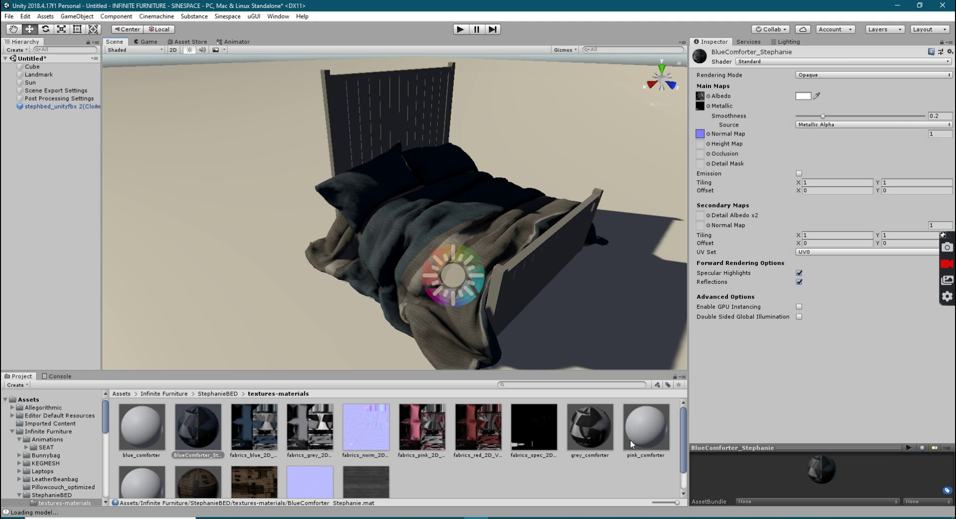
Step: Apply the existing wood material to the bed's headboard and frame
scroll(408, 448, "down", 1)
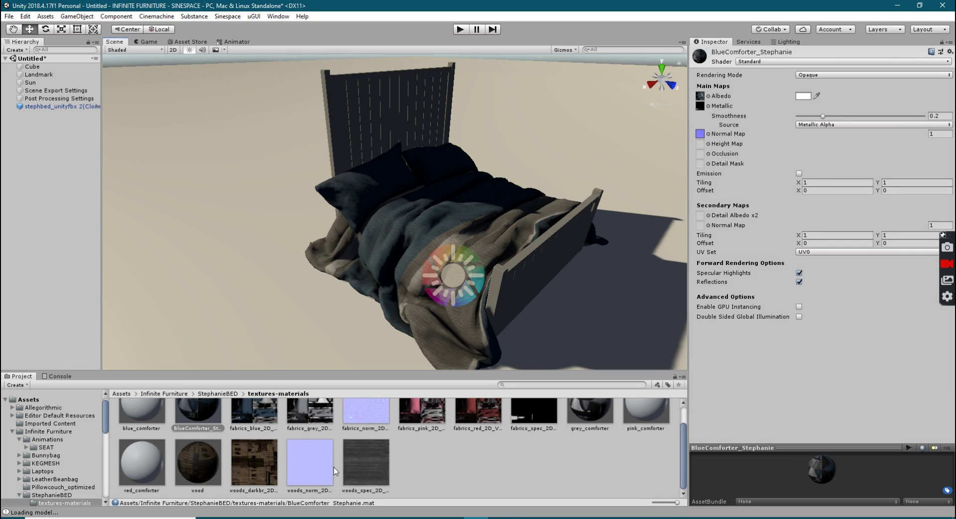
left_click(221, 465)
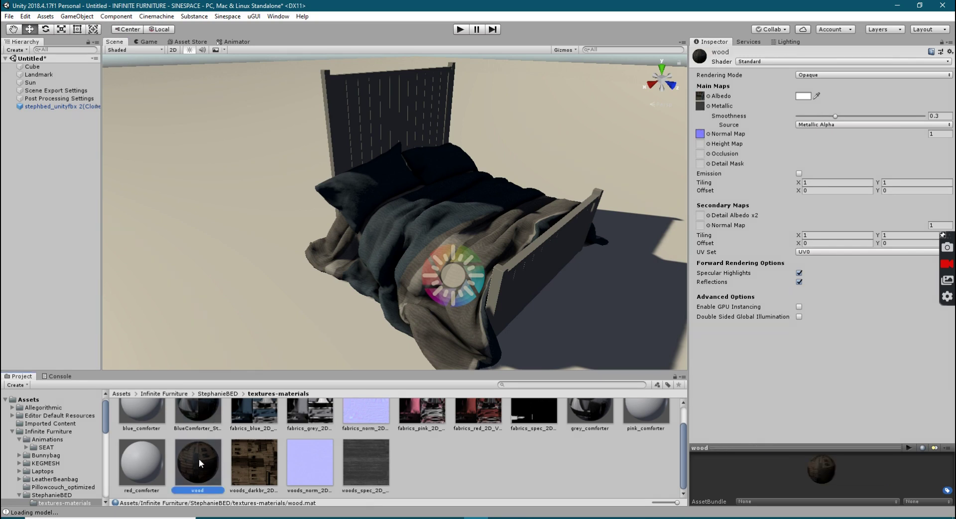
left_click_drag(213, 485, 382, 106)
middle_click_drag(430, 236, 322, 232)
middle_click_drag(233, 225, 383, 212)
scroll(383, 211, "down", 5)
Step: Rotate the Sun light to about 55, -246, -128 so it shines on the front of the bed
left_click(22, 83)
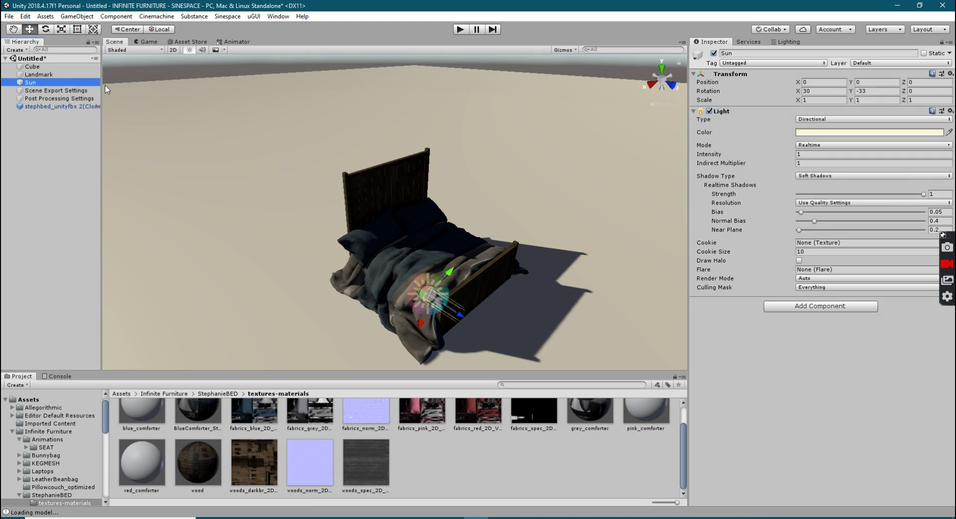
left_click_drag(102, 89, 172, 89)
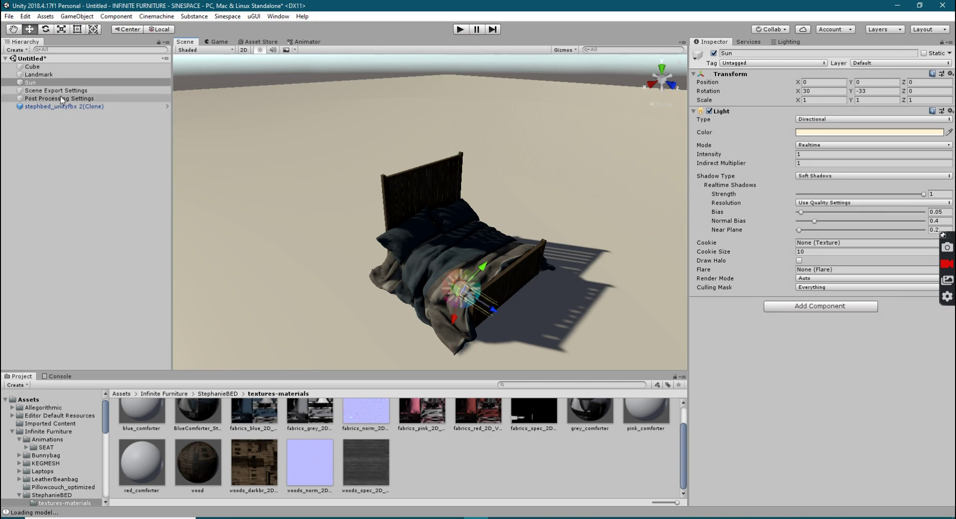
key("e")
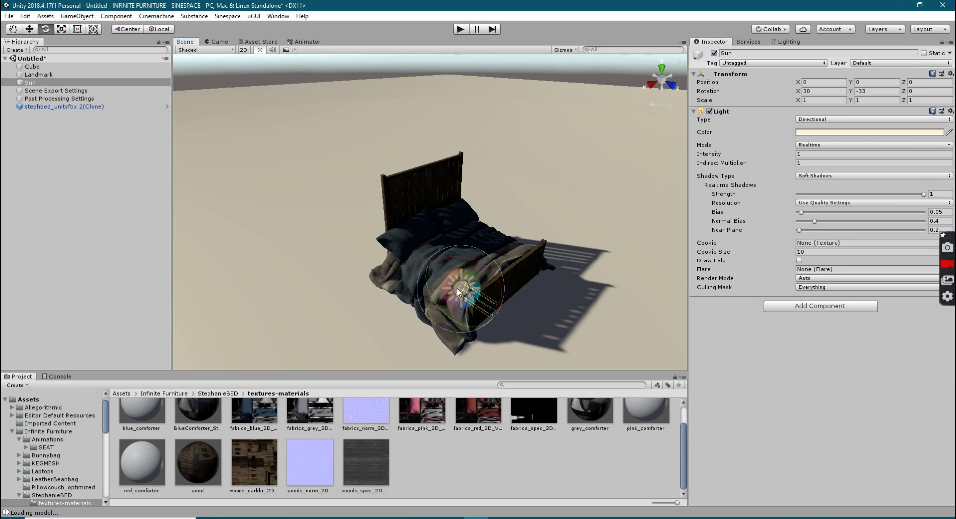
left_click_drag(457, 271, 511, 261)
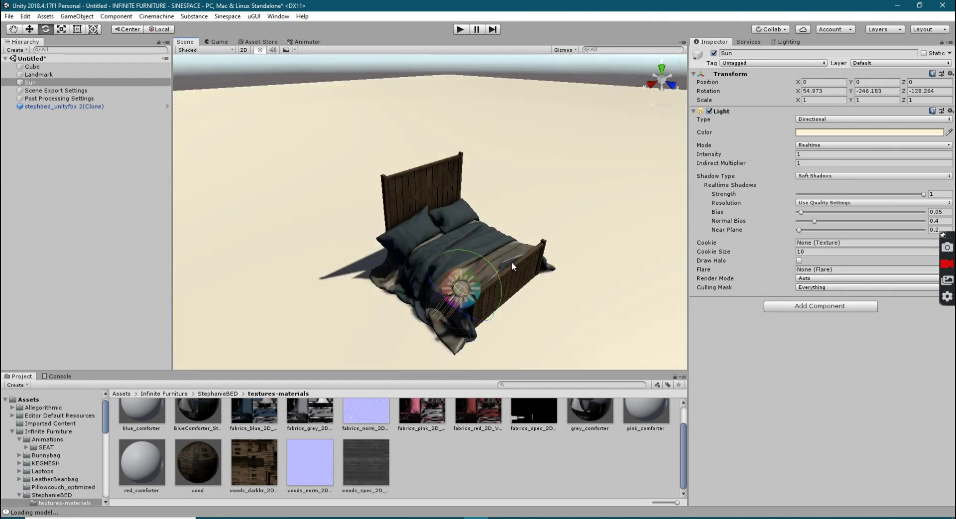
key("w")
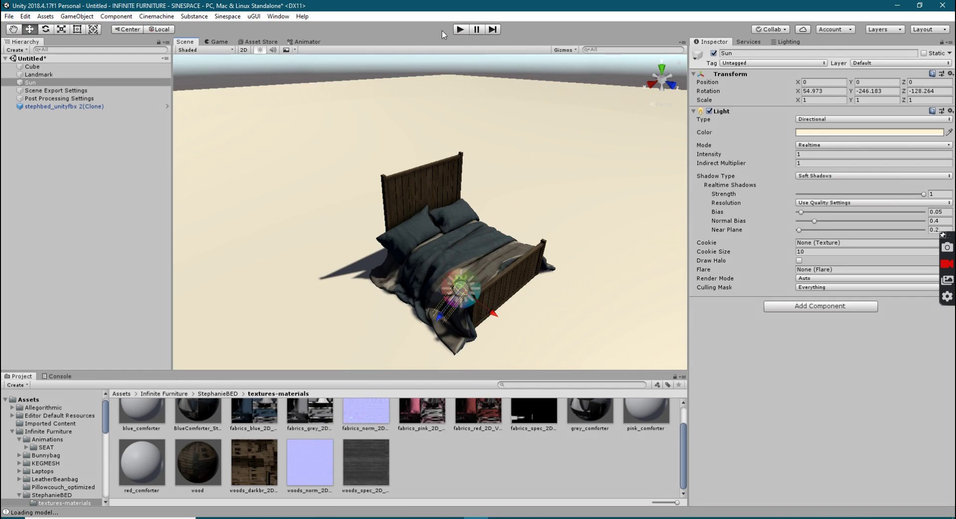
Step: Change the Sun light's color to pure white (FFFFFF)
left_click(46, 75)
left_click(44, 82)
left_click(841, 131)
left_click_drag(48, 67, 31, 67)
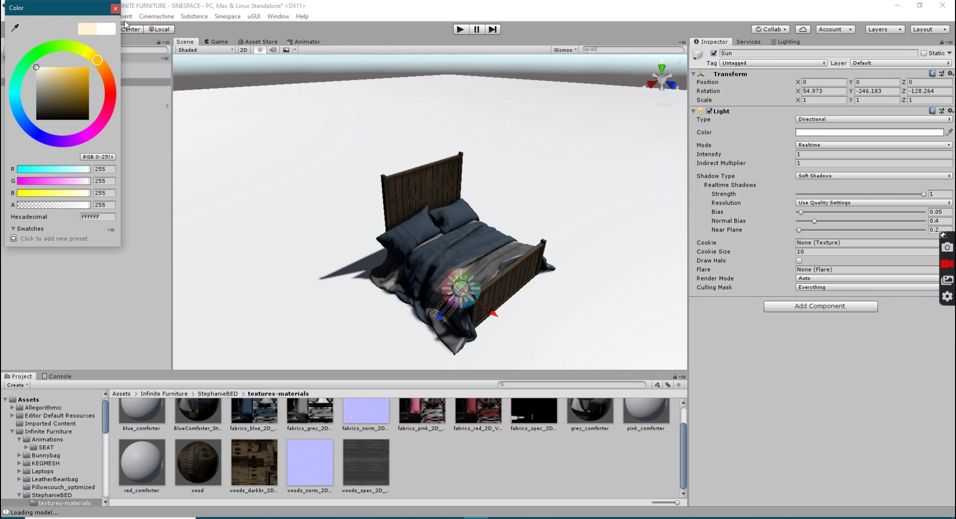
left_click(115, 8)
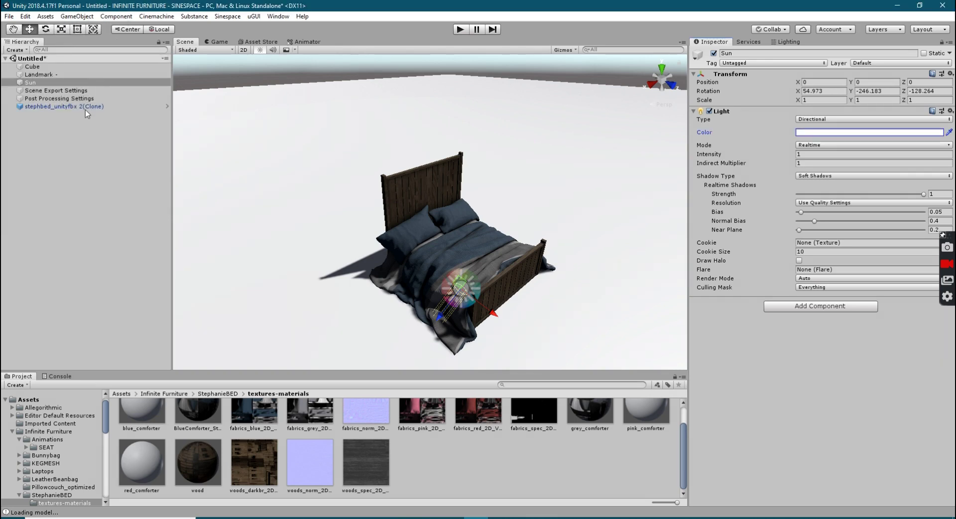
Step: Run the scene in play mode, close the Sinespace Editor Pack window, and resume the paused game
left_click_drag(480, 276, 465, 239, "alt")
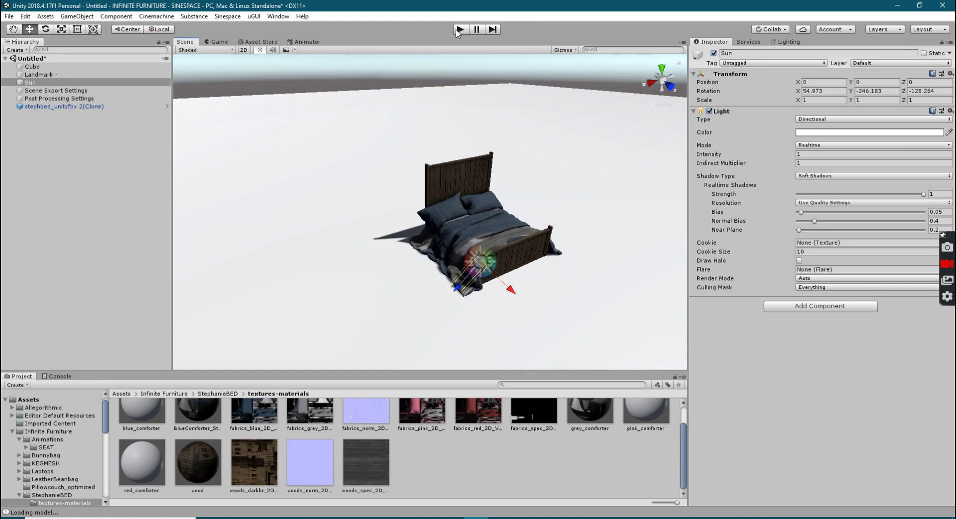
left_click(464, 31)
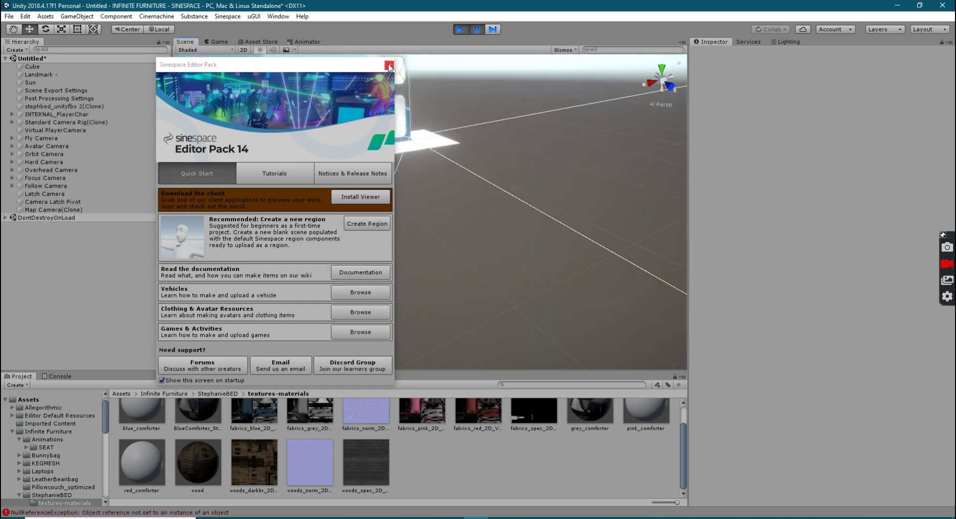
left_click(389, 67)
left_click(478, 34)
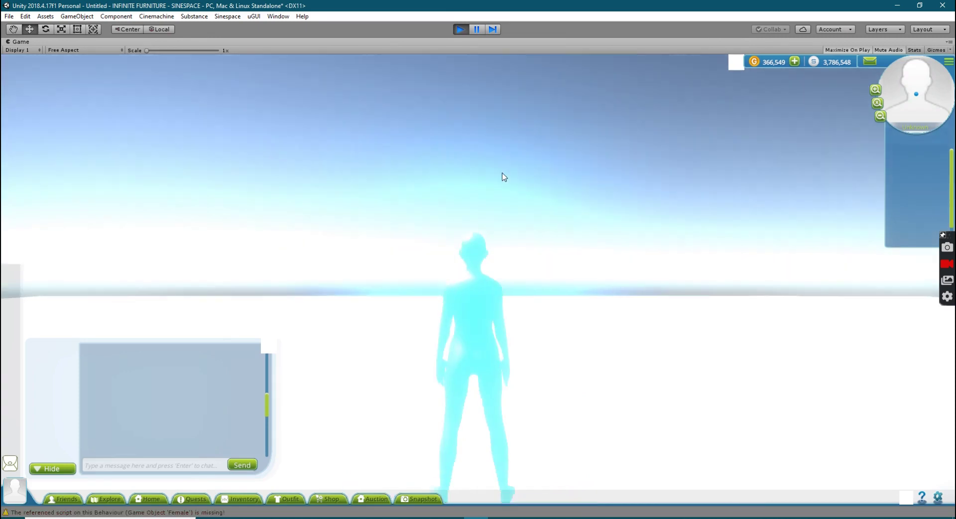
Step: Walk the avatar around the bed, inspect the bed's appearance in play mode, and exit play mode
key("a")
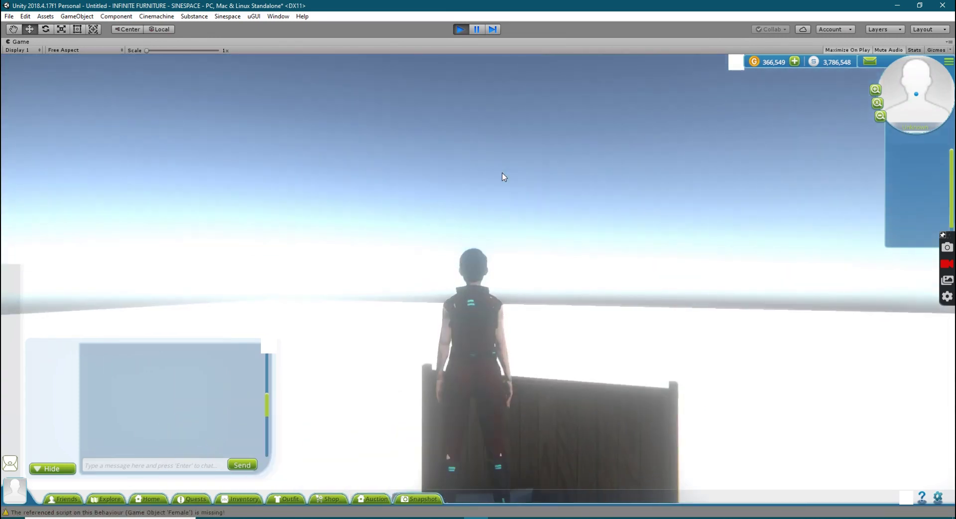
key("s")
key("a")
key("d")
key("a")
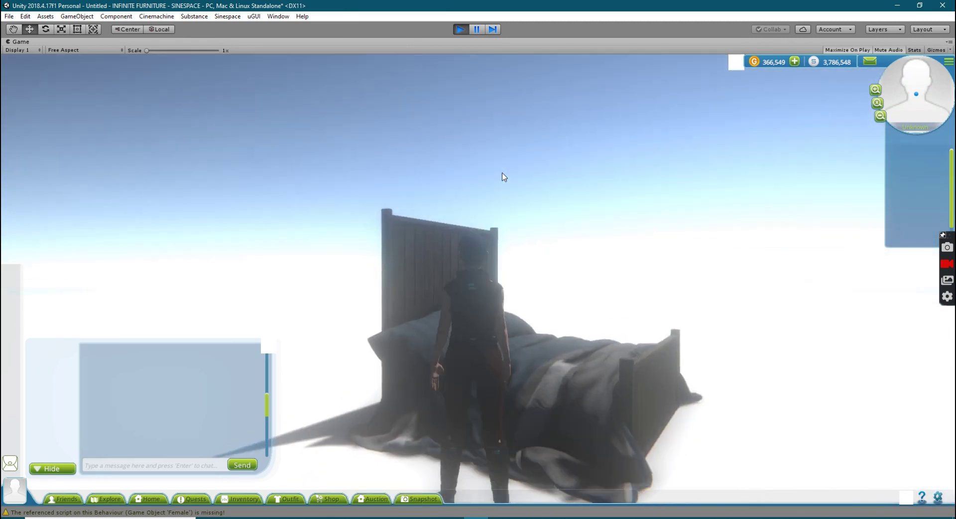
left_click_drag(609, 337, 424, 332, "alt")
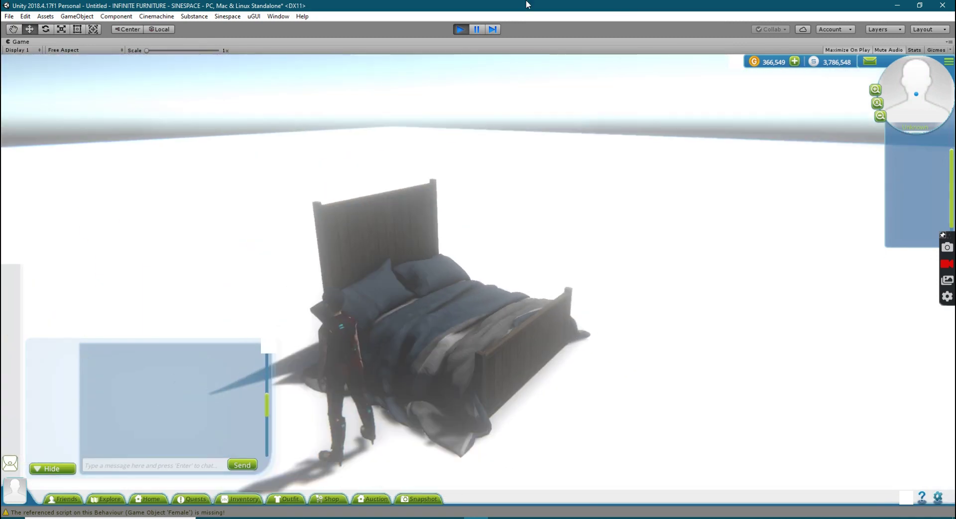
left_click(456, 31)
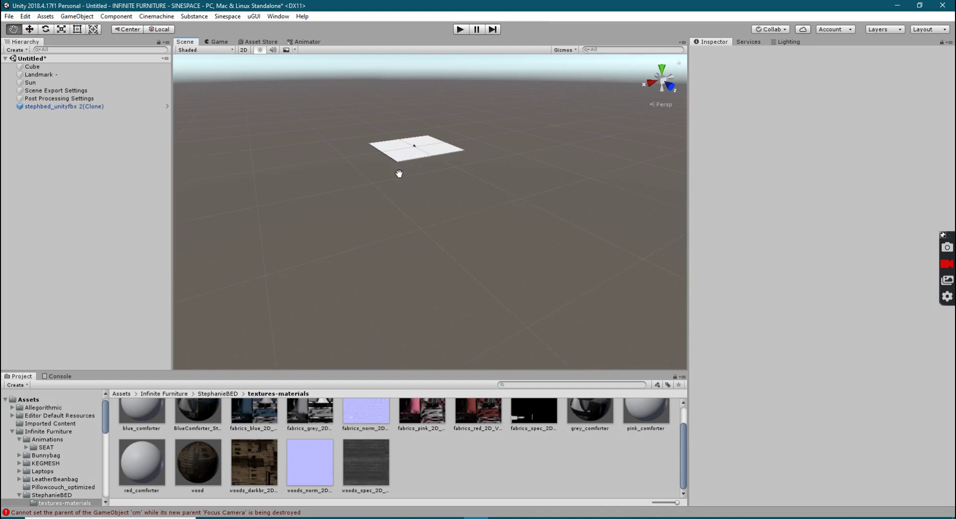
Step: Select and frame the stephbed_unityfbx 2(Clone) bed, and examine its materials up close in the scene
double_click(46, 107)
scroll(413, 186, "up", 5)
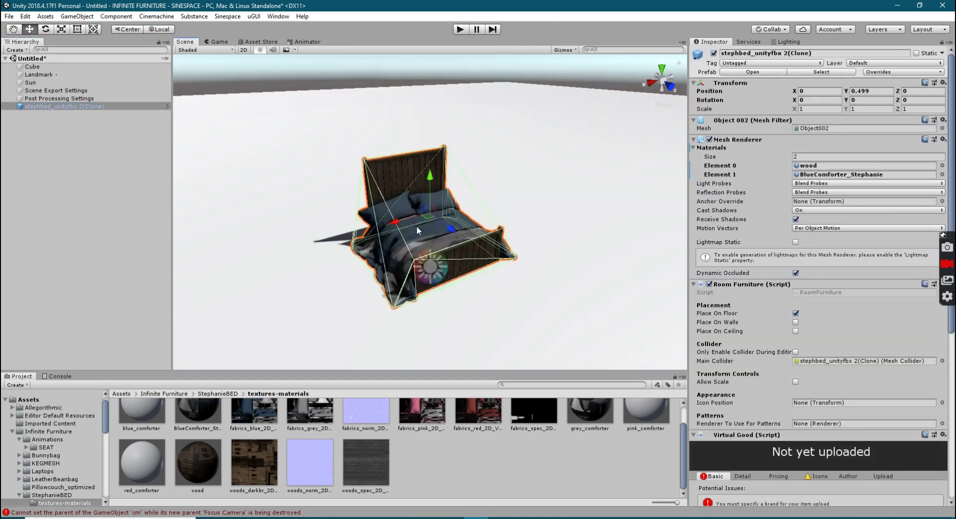
left_click_drag(373, 207, 413, 193, "alt")
middle_click_drag(413, 193, 432, 183)
scroll(404, 244, "up", 3)
scroll(405, 244, "down", 2)
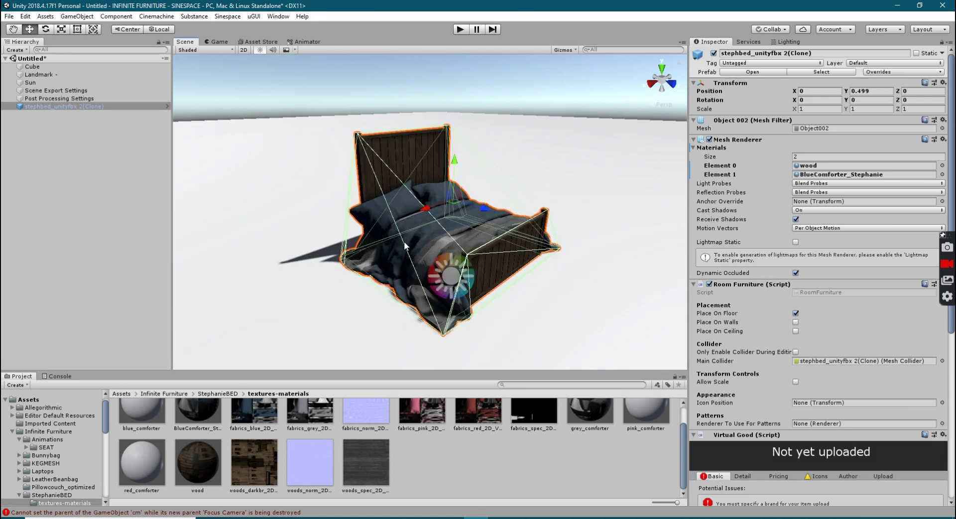
left_click(46, 99)
double_click(48, 106)
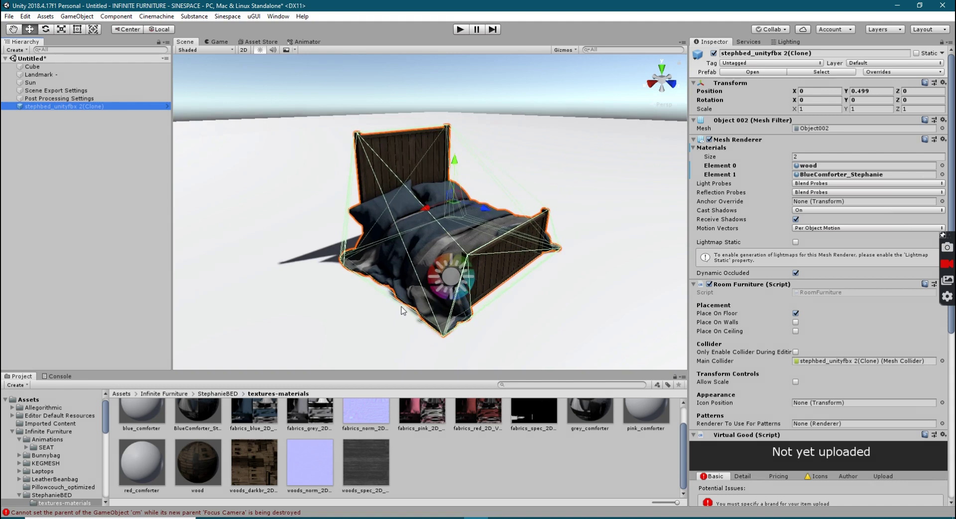
scroll(396, 309, "up", 5)
scroll(396, 308, "down", 5)
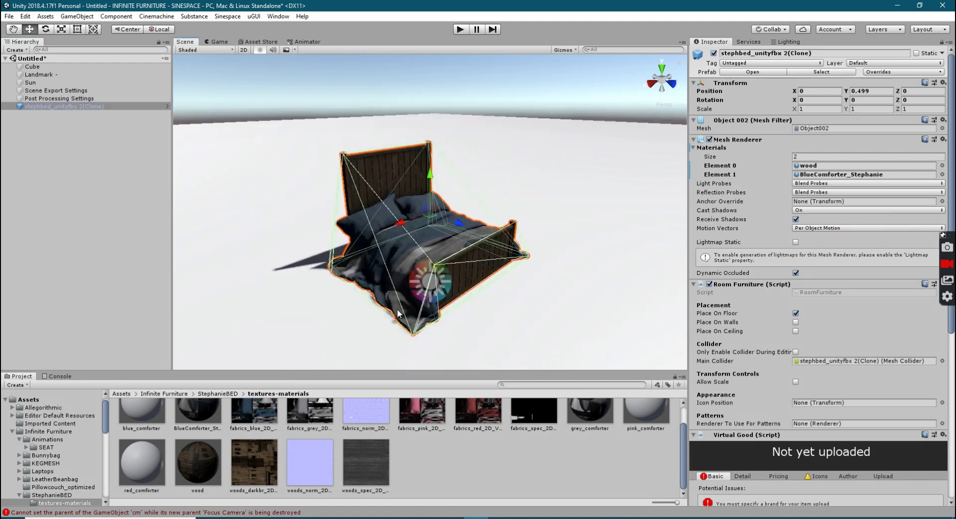
scroll(397, 309, "up", 4)
scroll(397, 310, "down", 5)
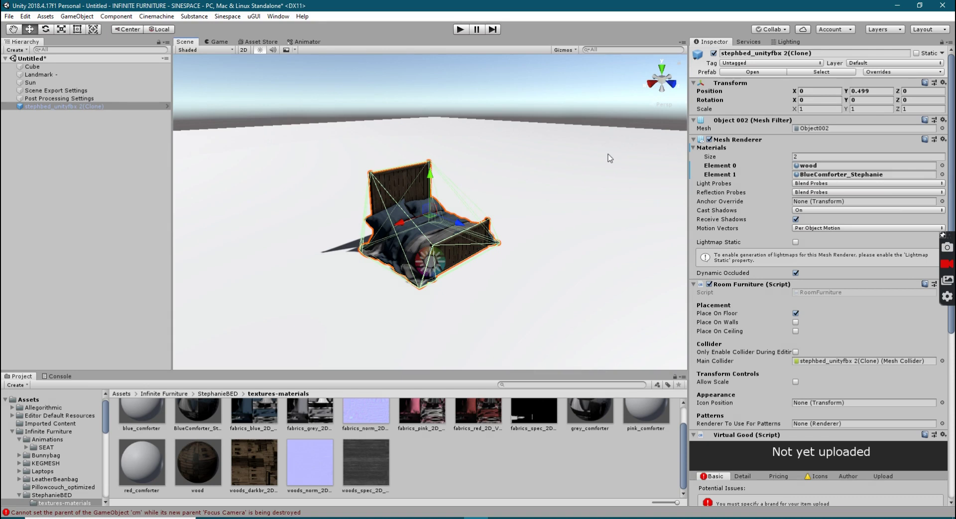
Step: Toggle the scene view to isometric projection and back to perspective, and inspect the bed from a raised angle
middle_click_drag(533, 174, 472, 175)
left_click(661, 81)
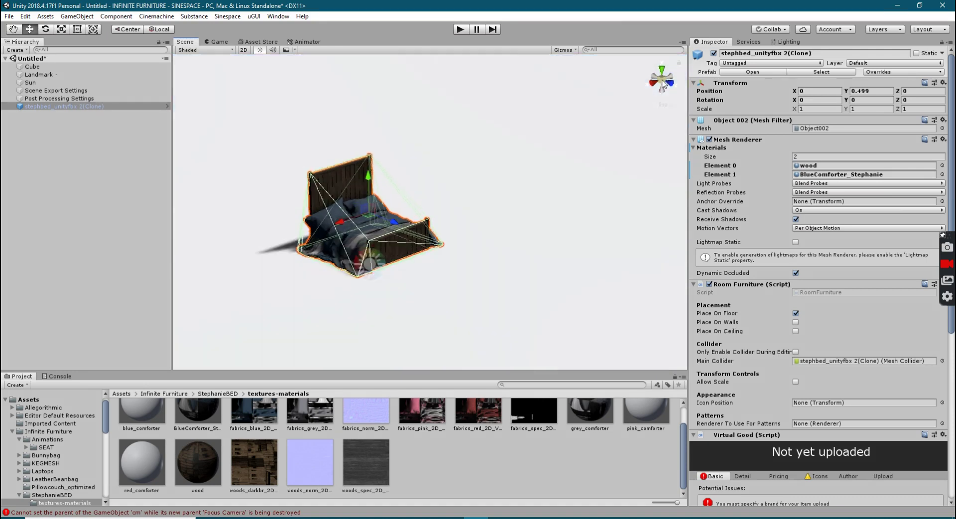
left_click_drag(436, 185, 427, 222, "alt")
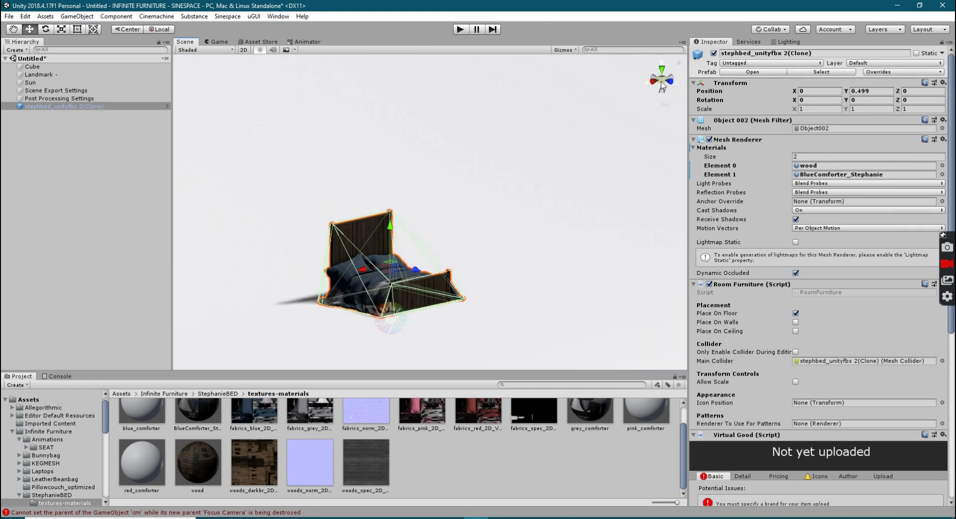
left_click(662, 82)
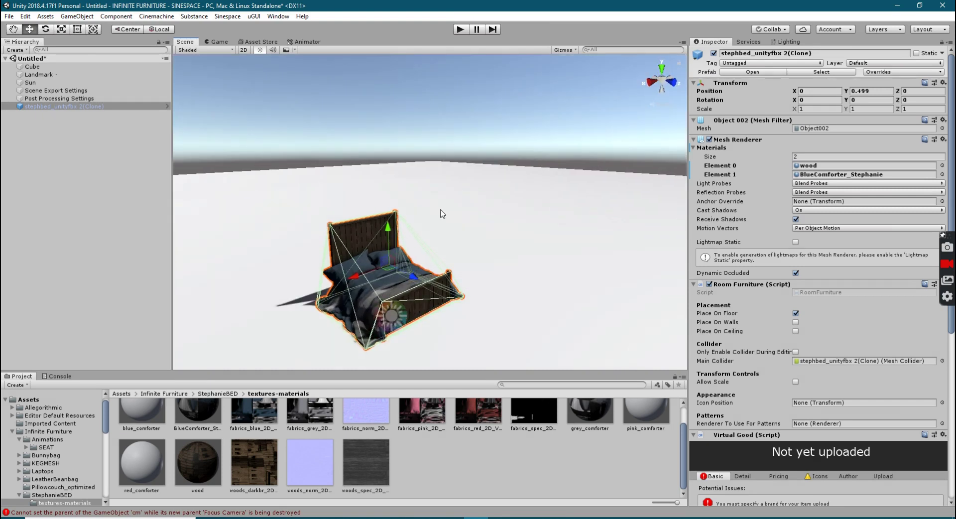
scroll(376, 212, "up", 6)
left_click_drag(414, 227, 450, 241, "alt")
scroll(482, 210, "up", 4)
scroll(450, 242, "down", 5)
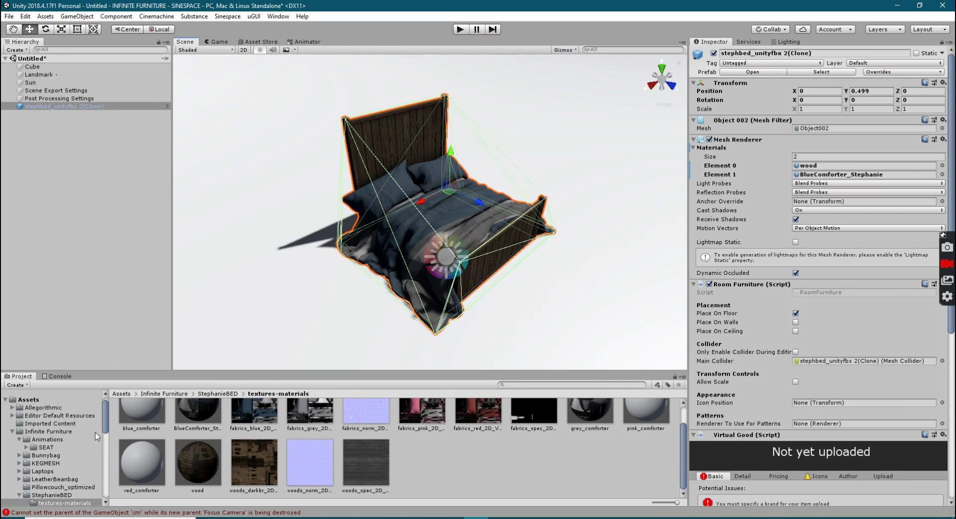
Step: Open the Animations folder inside the Infinite Furniture assets
left_click(12, 431)
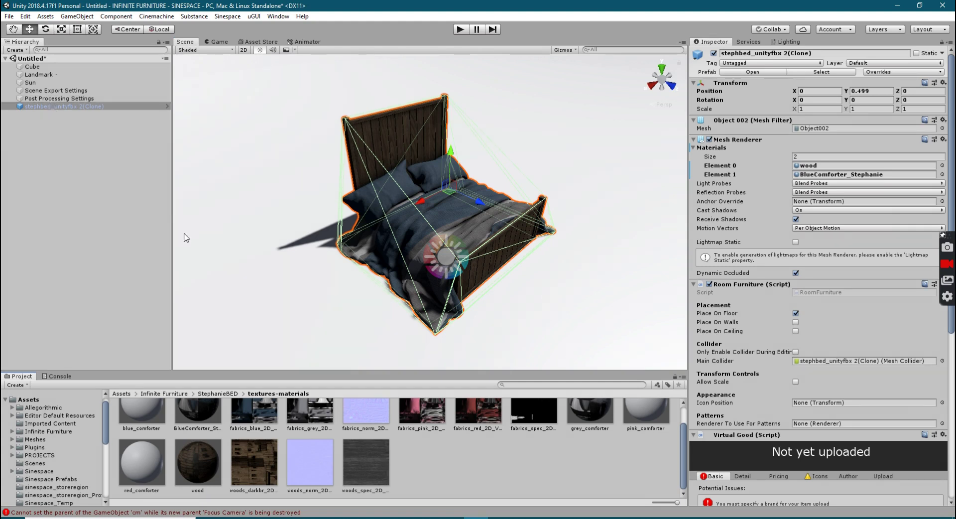
left_click(47, 431)
double_click(134, 410)
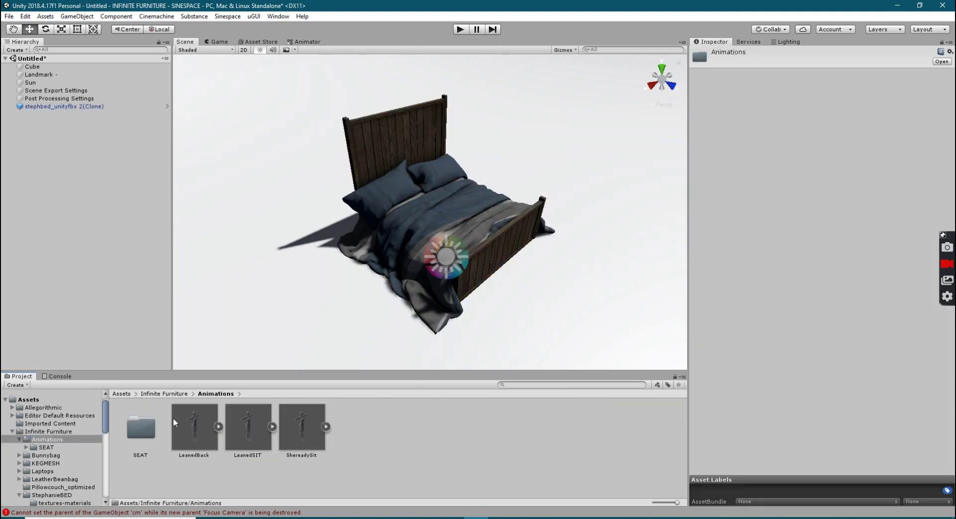
Step: Import the Sleeping Idle FBX from the a_unity folder in File Explorer into the project's bedsleep animation folder
mouse_move(281, 517)
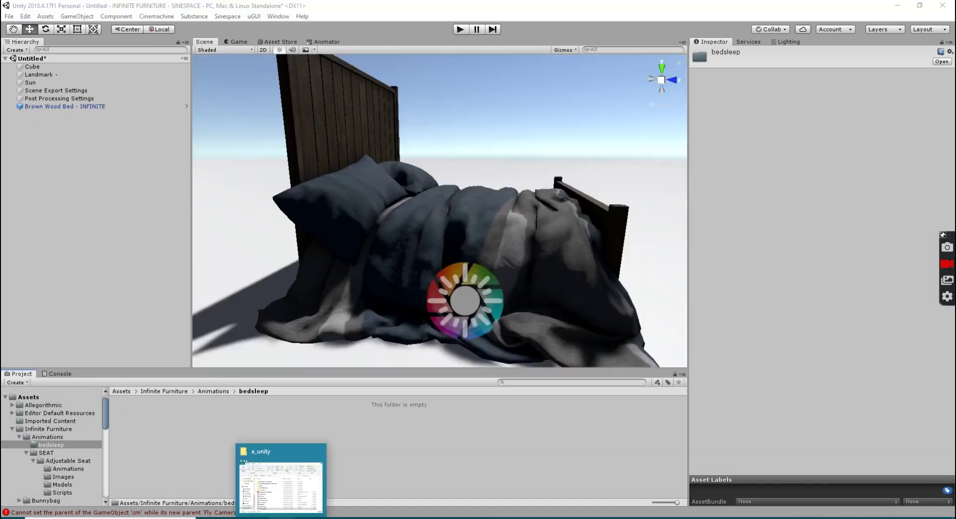
left_click(277, 473)
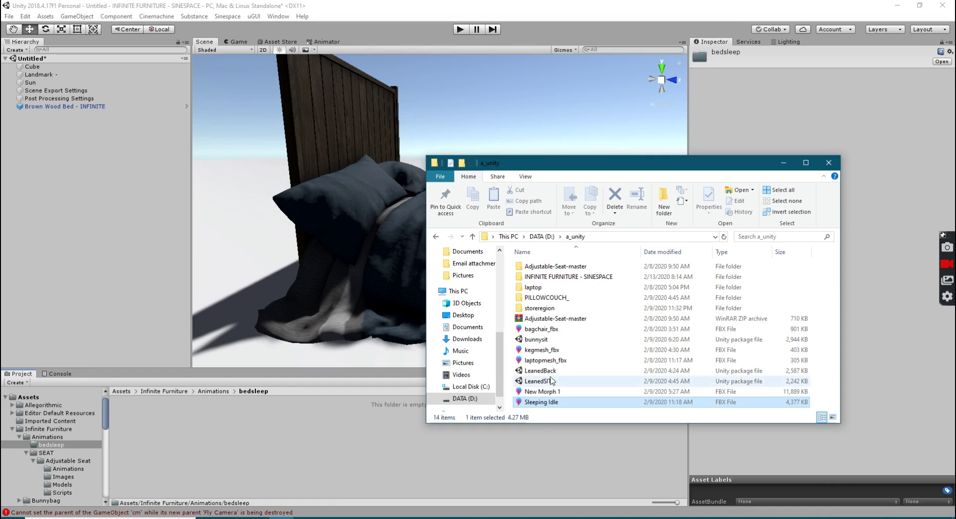
left_click_drag(542, 403, 195, 434)
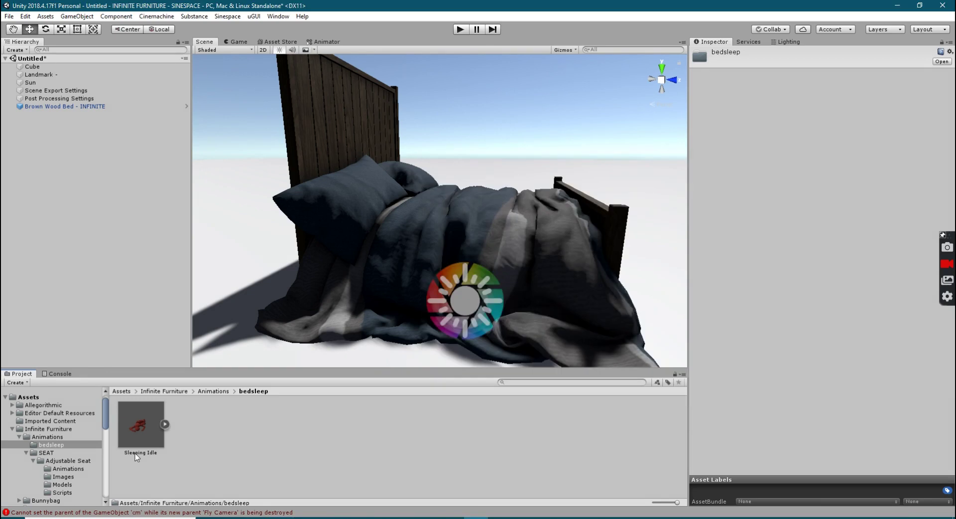
Step: Examine the Sleeping Idle model's animation import settings, rig settings, and clip preview
left_click(128, 429)
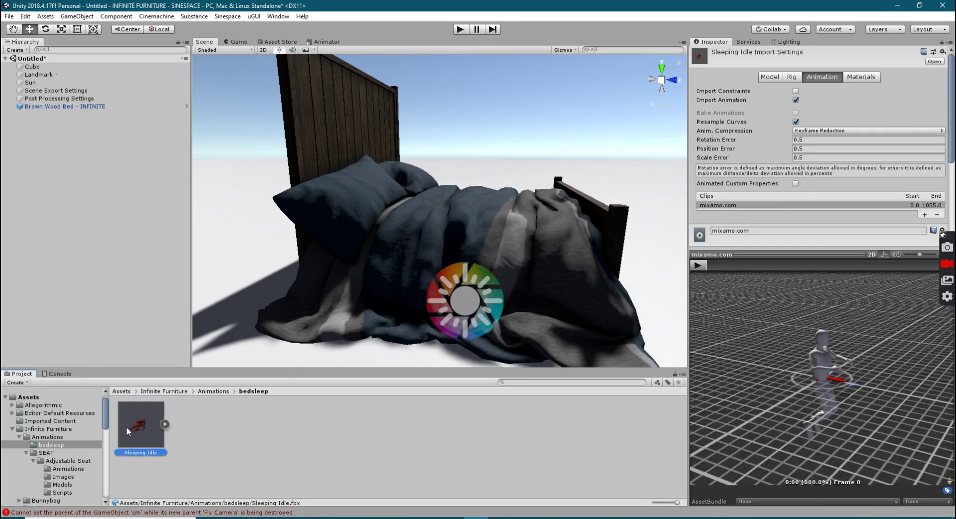
left_click(164, 424)
left_click(164, 423)
scroll(890, 339, "up", 2)
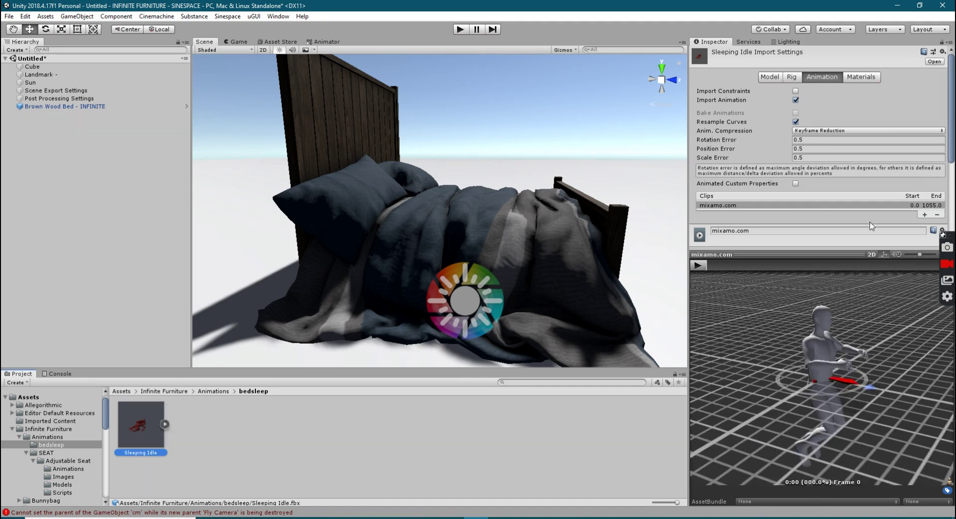
scroll(861, 146, "down", 5)
scroll(859, 171, "up", 5)
left_click(792, 77)
left_click(821, 77)
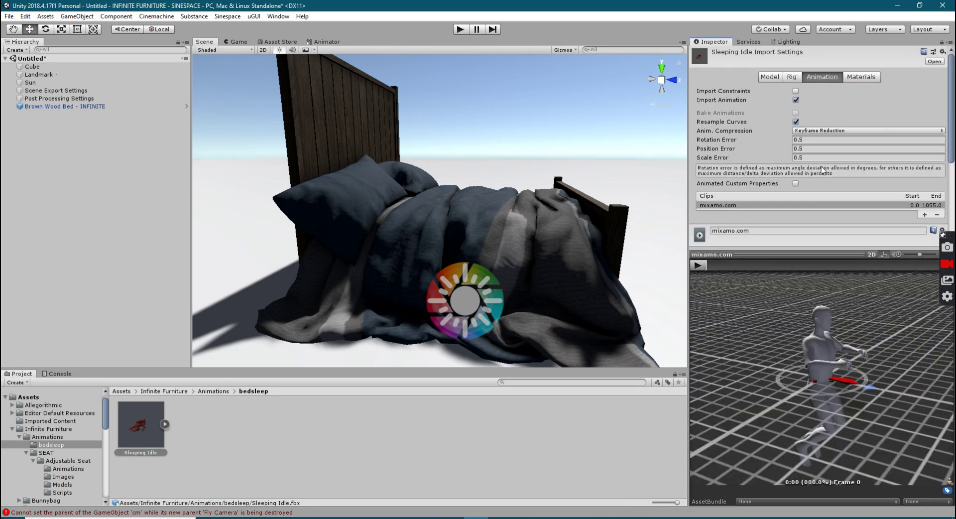
Step: Set the Sleeping Idle rig's animation type to Humanoid and apply the change
left_click(792, 77)
left_click(823, 92)
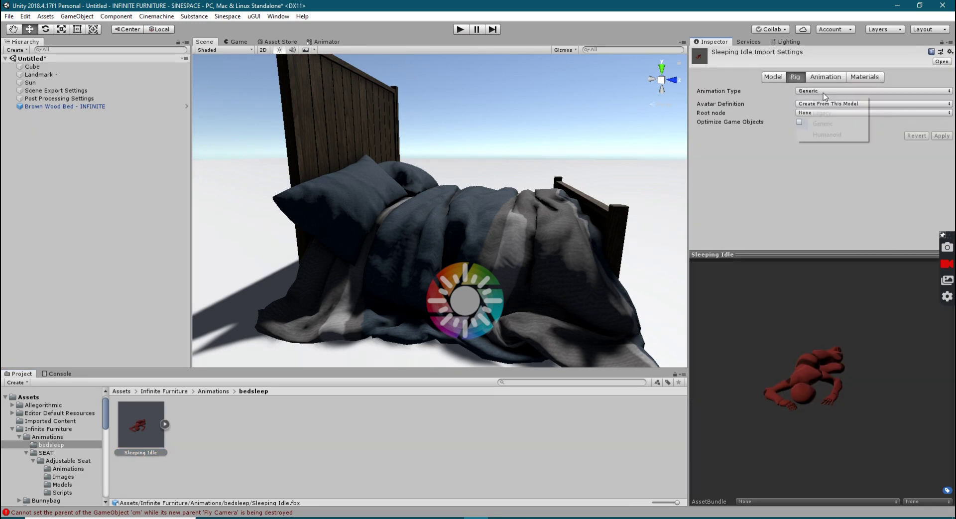
left_click(819, 134)
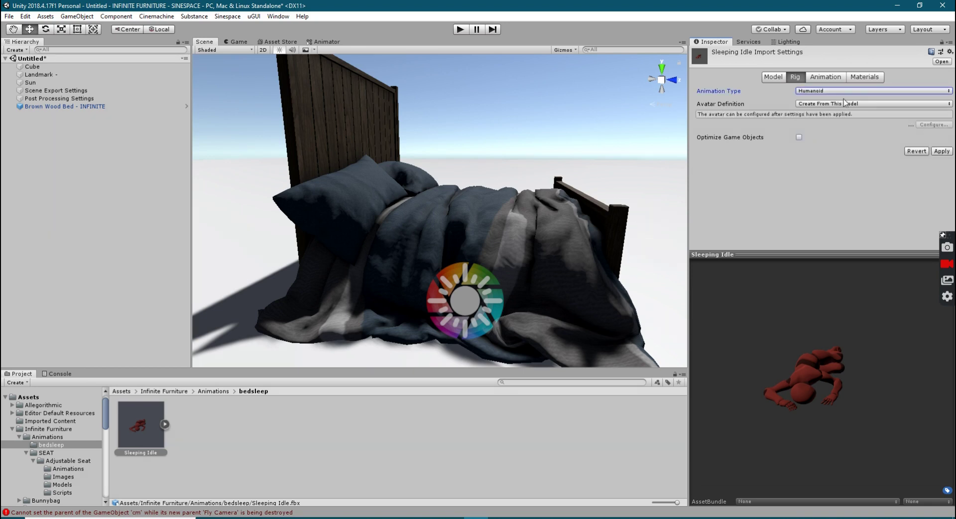
left_click(936, 151)
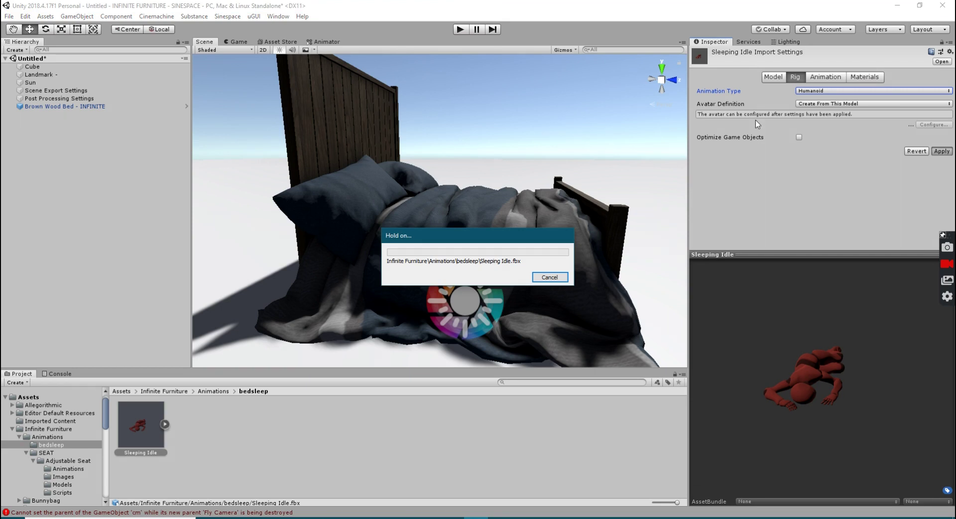
Step: Set the Sleeping Idle animation compression to Optimal and rename its mixamo.com clip as SleepingIdle
left_click(820, 78)
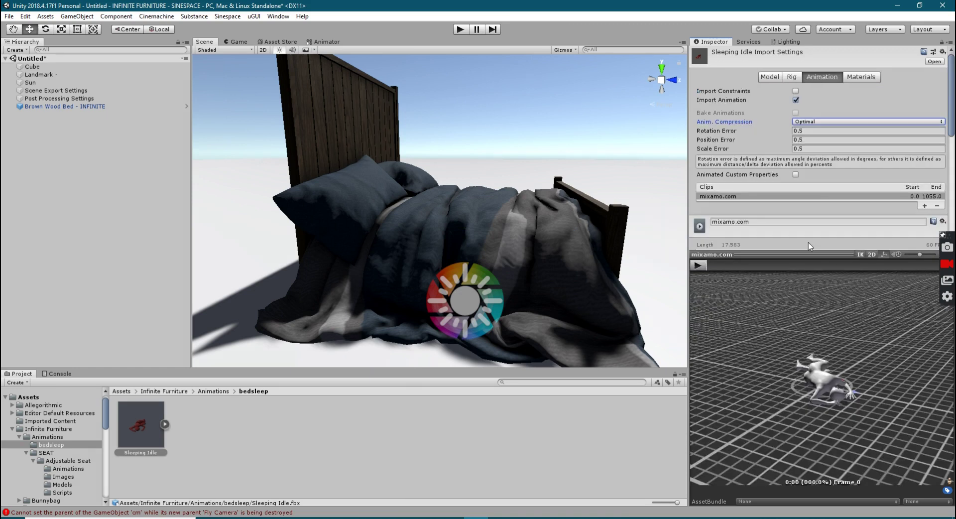
left_click_drag(811, 253, 811, 283)
left_click_drag(775, 223, 578, 214)
type("SleepingIdle")
key("Return")
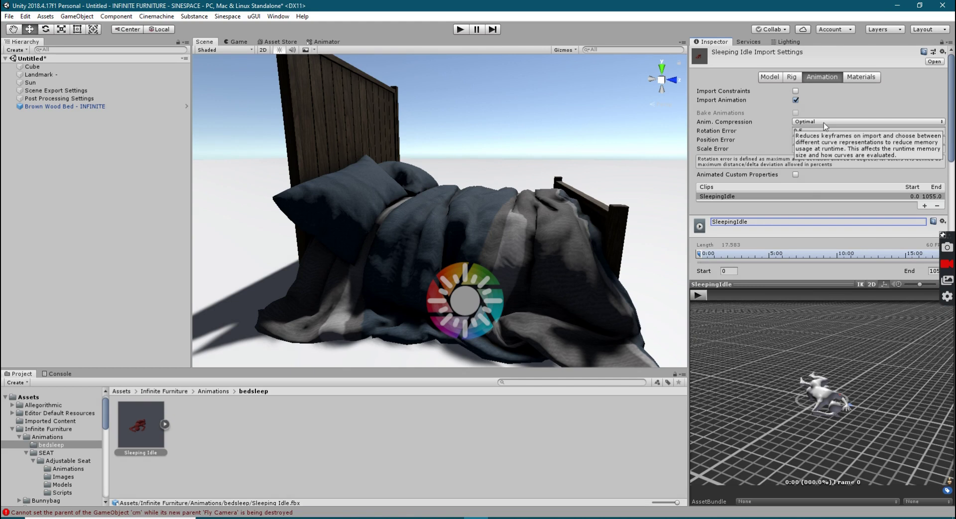
Step: Enable Loop Time on the SleepingIdle clip and Bake Into Pose for its root transform rotation, Y position and XZ position
scroll(831, 147, "down", 5)
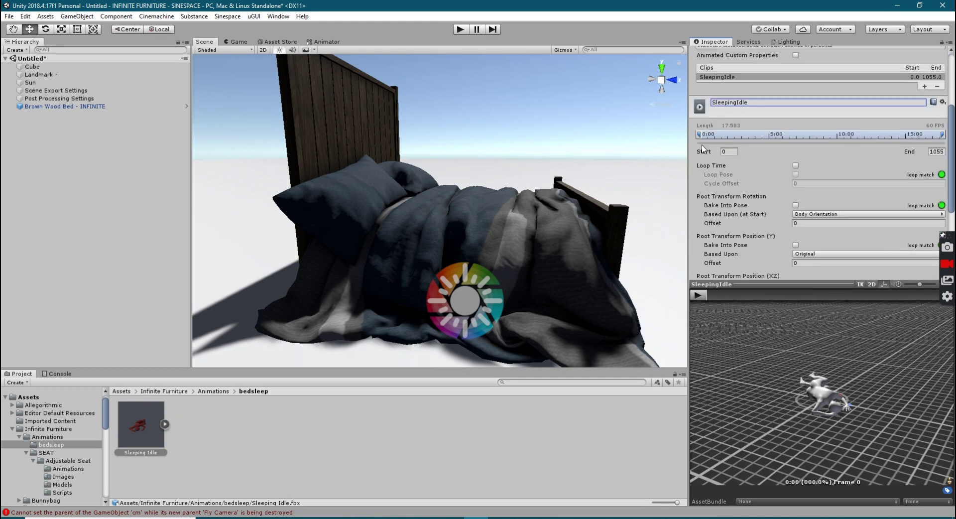
left_click(795, 166)
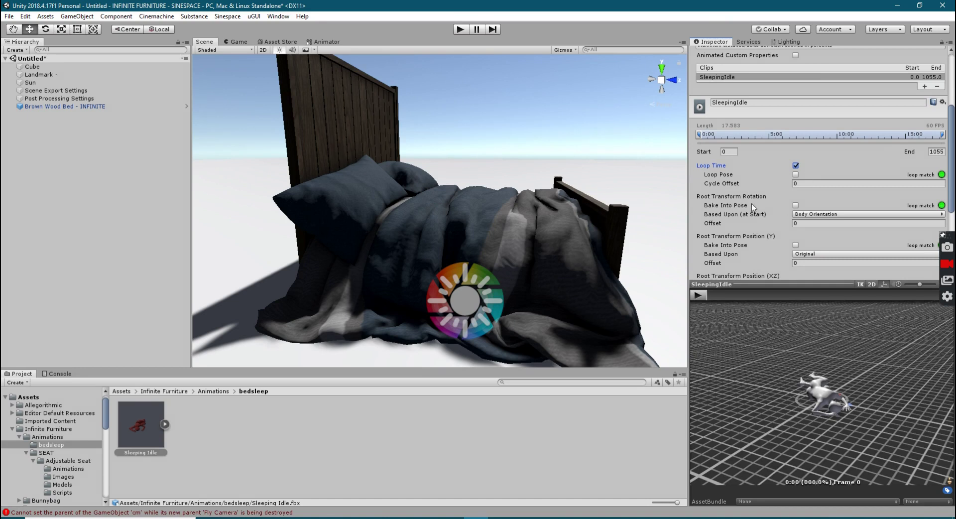
scroll(774, 178, "down", 1)
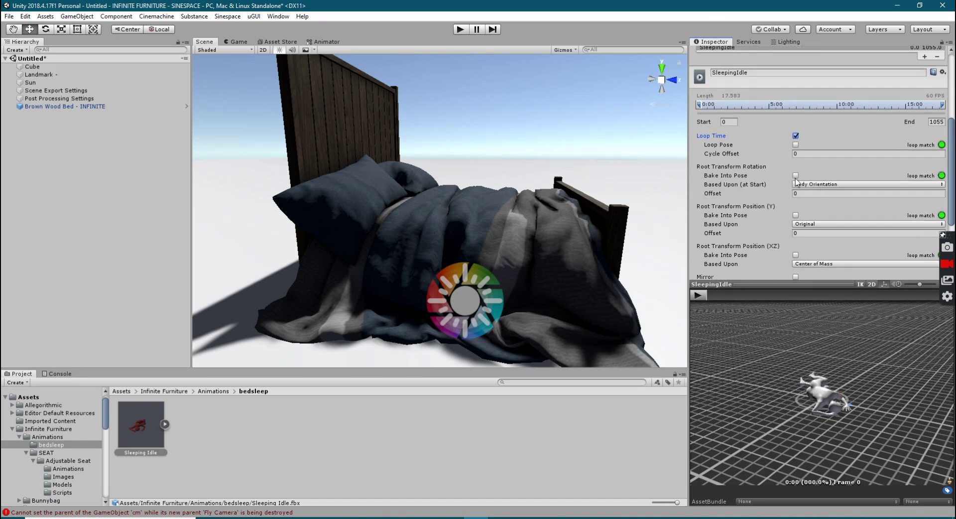
left_click(795, 175)
scroll(777, 201, "down", 1)
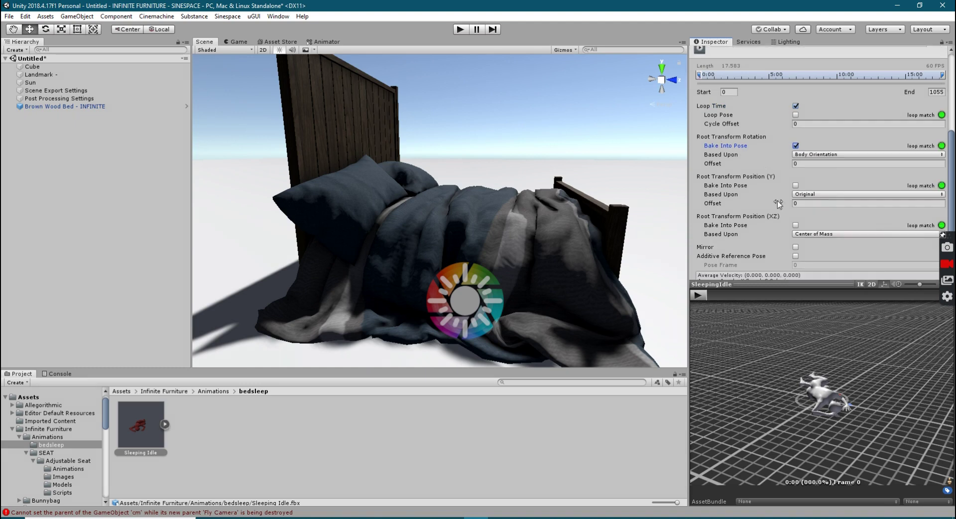
left_click(795, 185)
left_click(795, 225)
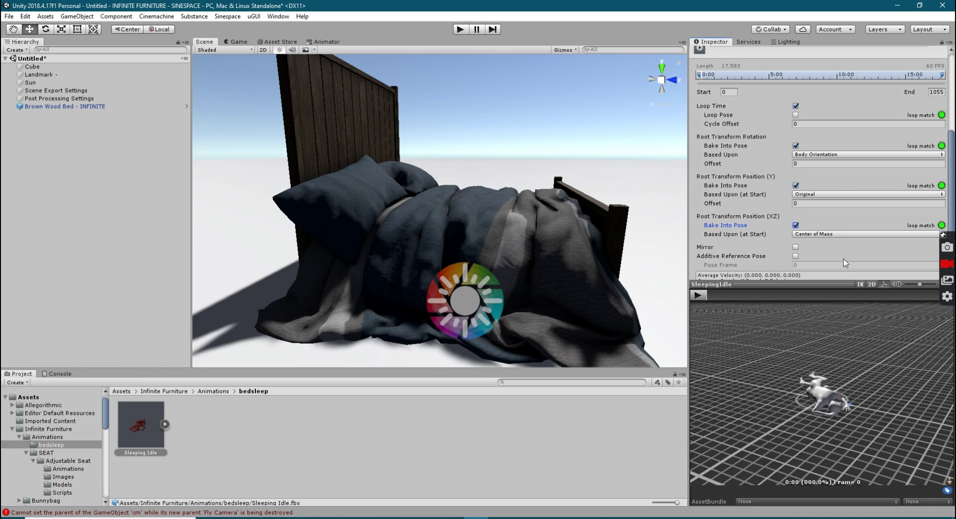
scroll(841, 246, "down", 3)
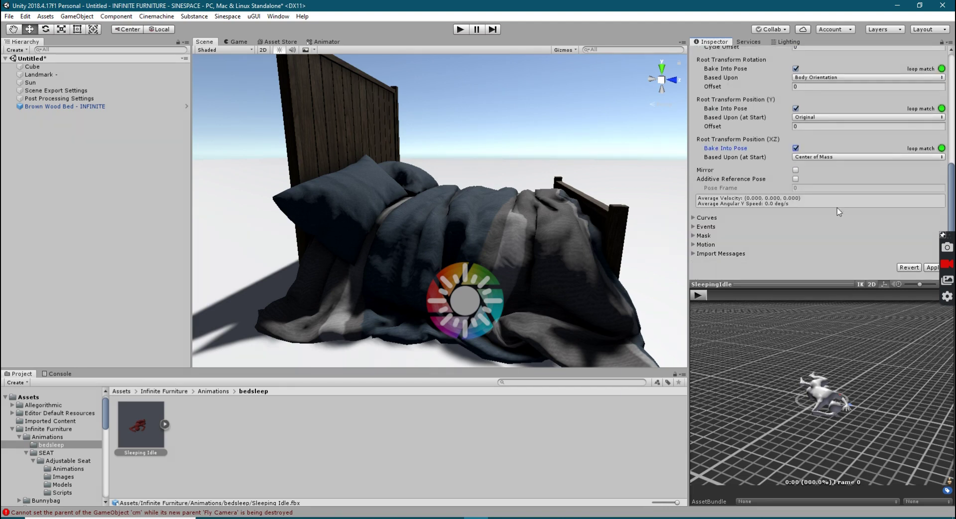
scroll(837, 208, "up", 5)
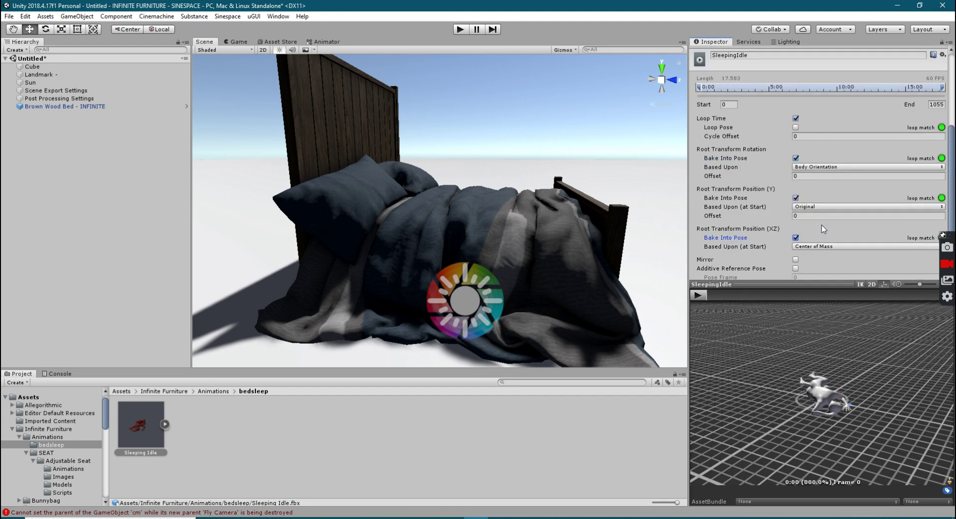
scroll(822, 223, "down", 5)
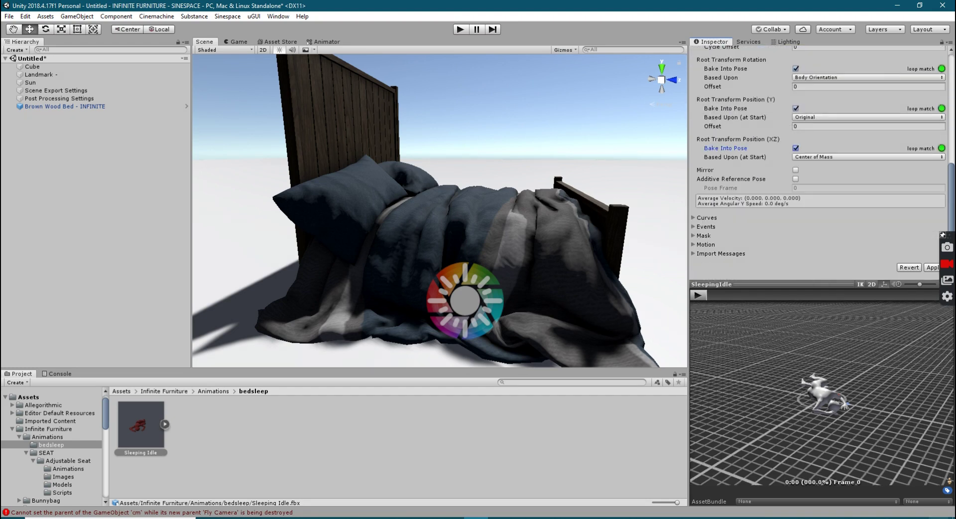
Step: Set the clip preview's model to 2015 Female and apply the Sleeping Idle import settings
left_click(949, 485)
left_click(911, 479)
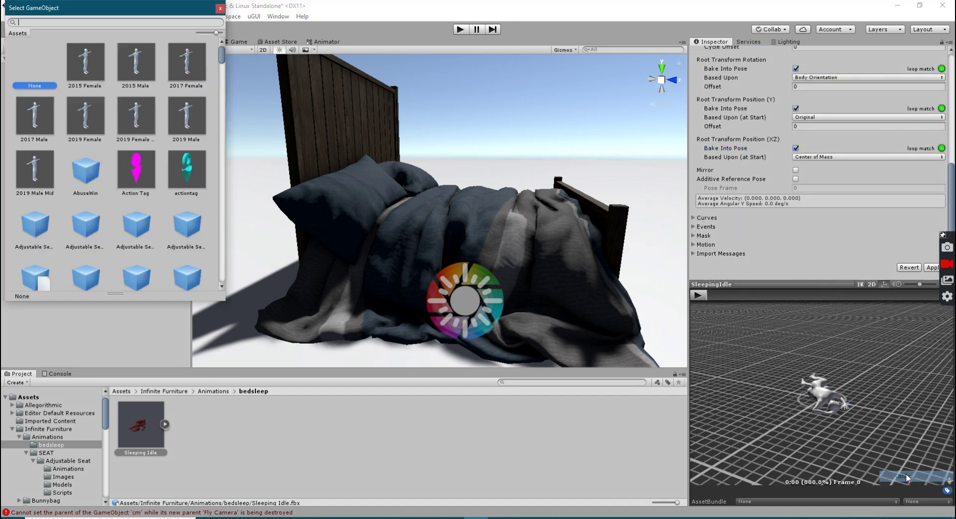
double_click(95, 68)
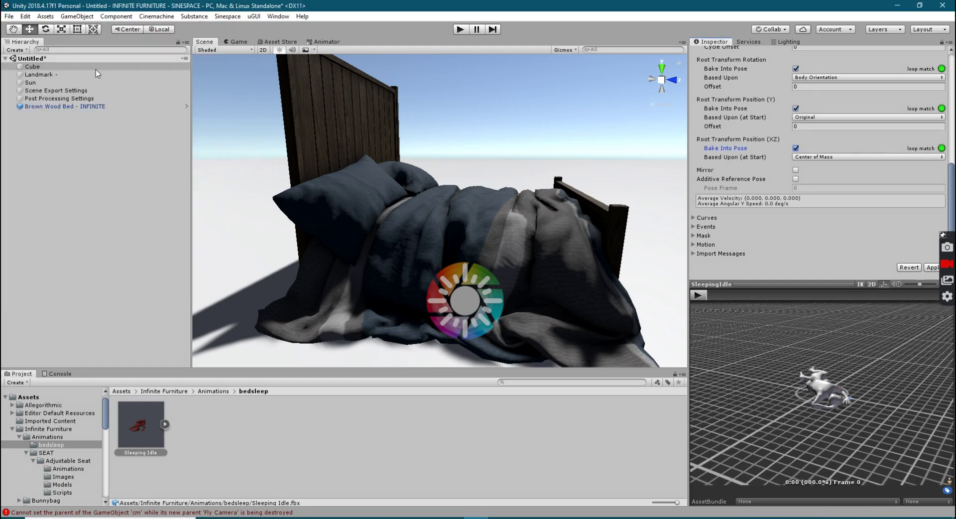
left_click(932, 268)
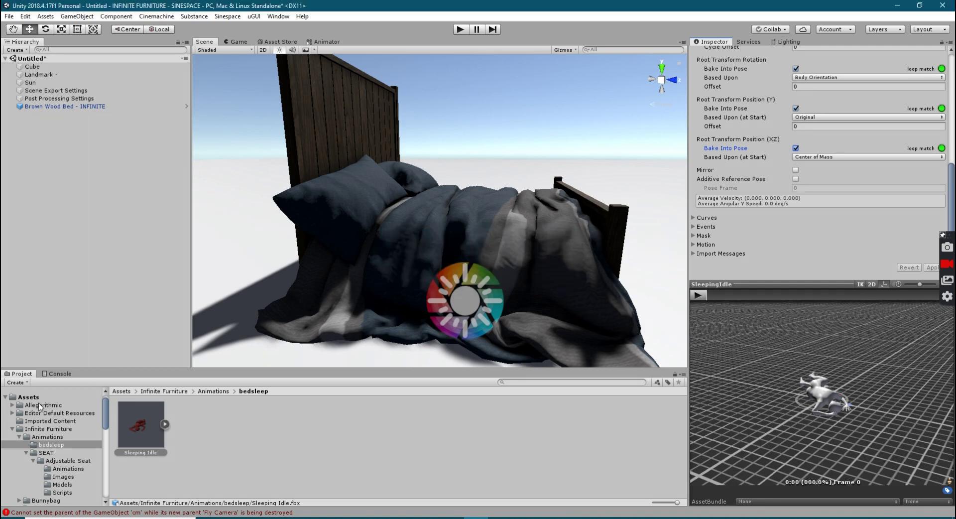
Step: Create an empty child object under Brown Wood Bed - INFINITE
middle_click_drag(494, 218, 419, 226)
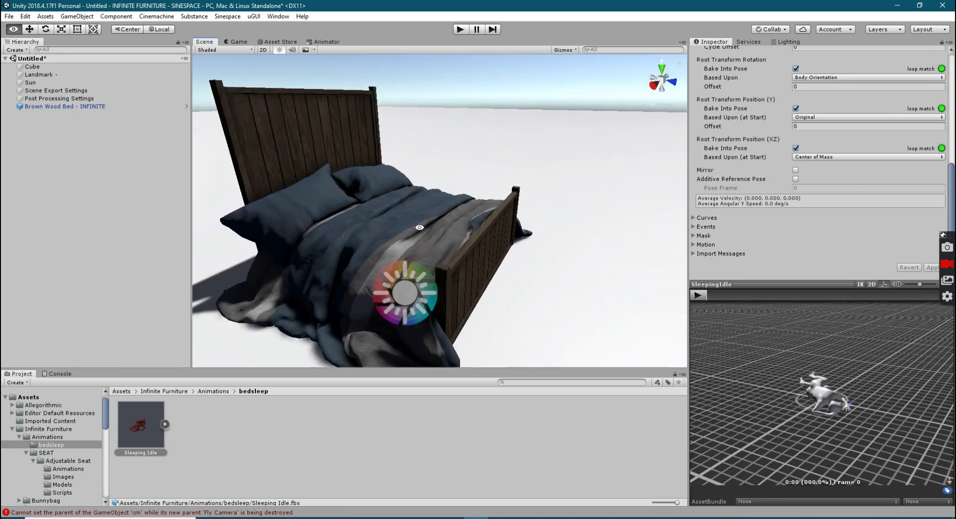
left_click_drag(418, 226, 359, 230, "alt")
middle_click_drag(358, 230, 423, 224)
left_click(90, 106)
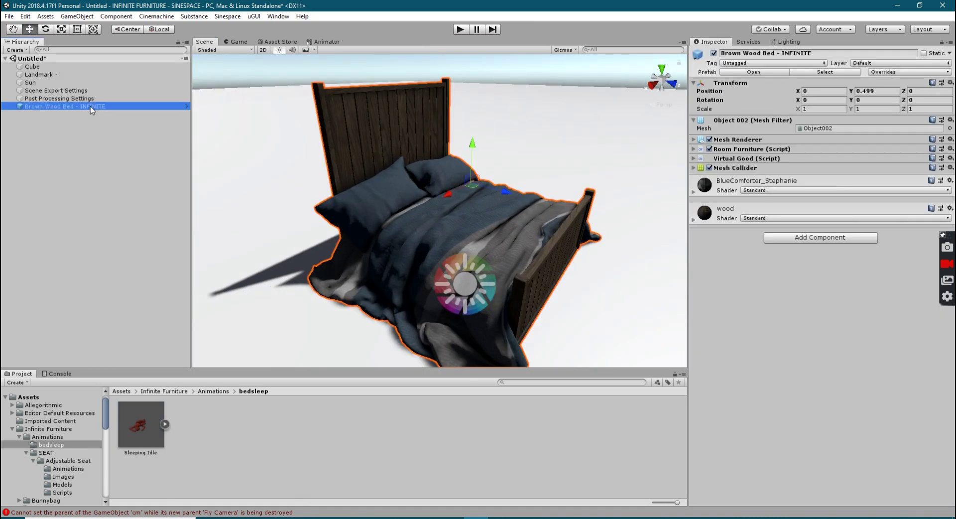
right_click(49, 106)
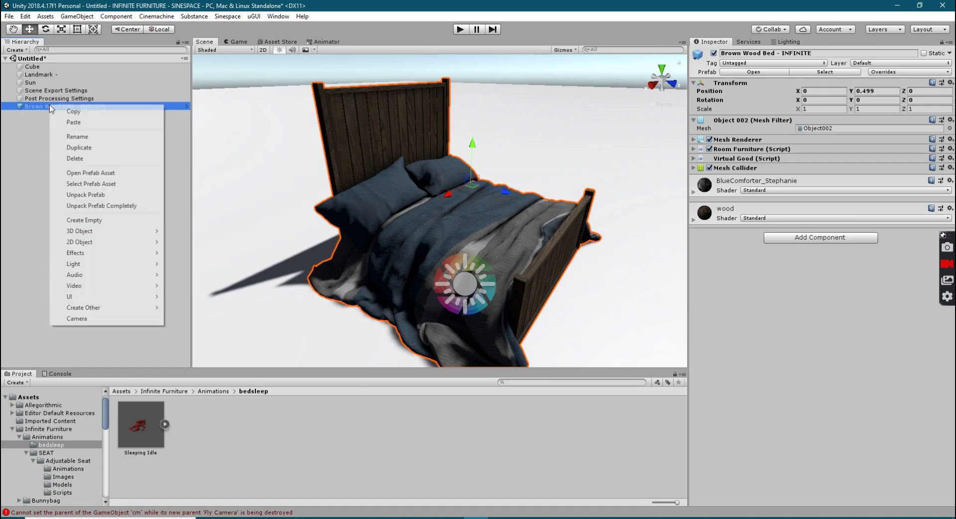
left_click(84, 220)
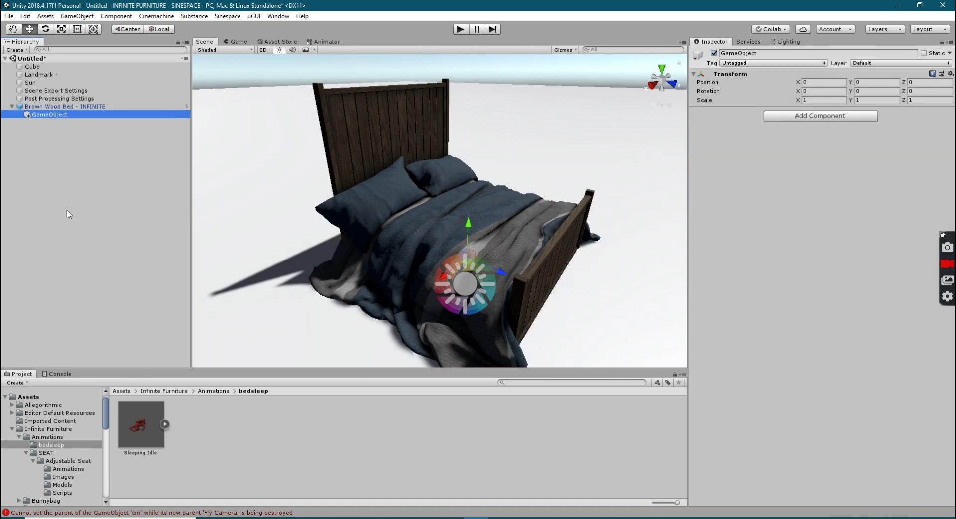
Step: Add a Seat Position component to the bed's empty child object and rename the object Seat_Sleep
left_click(781, 118)
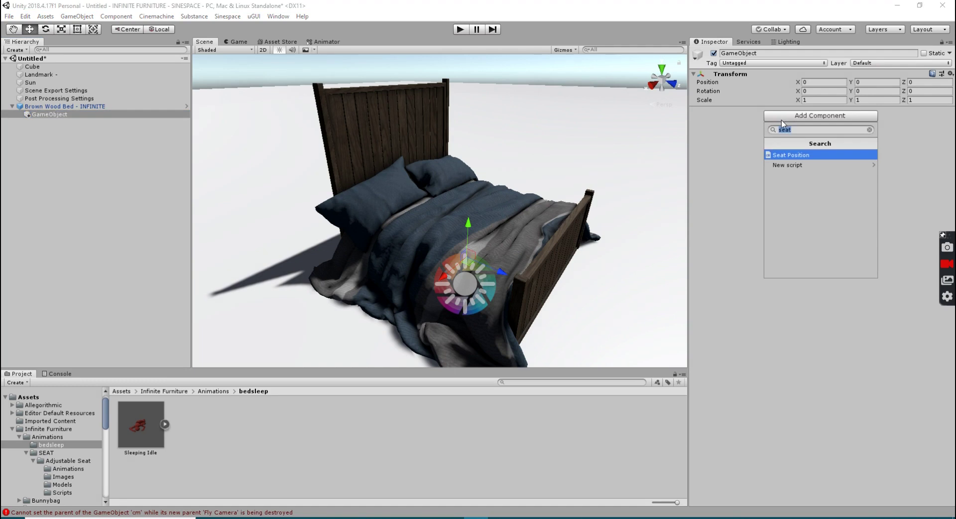
left_click(785, 154)
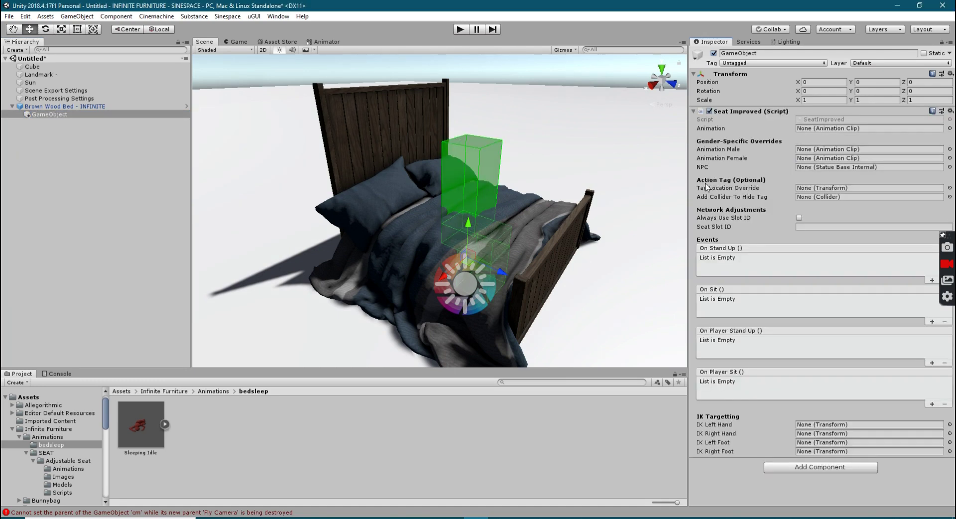
middle_click_drag(476, 217, 518, 179)
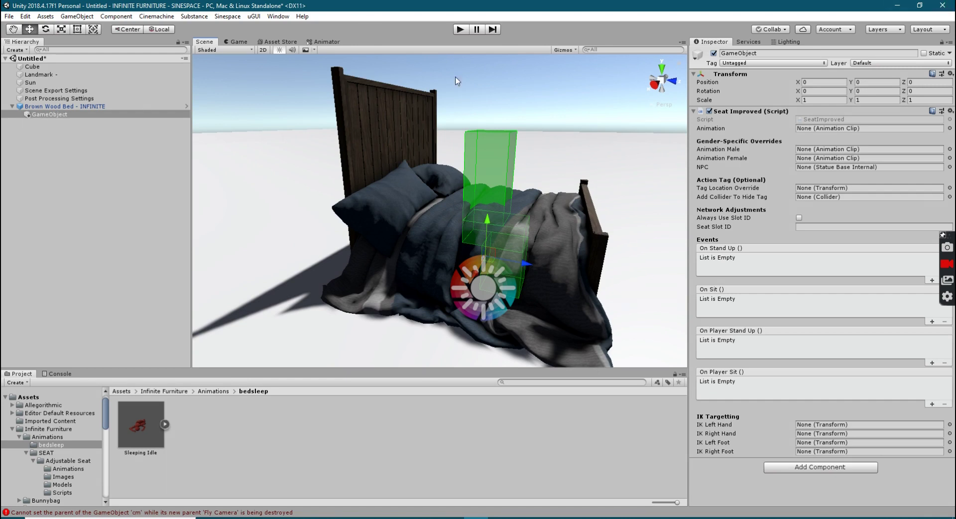
left_click(778, 53)
type("Seat_Sleep")
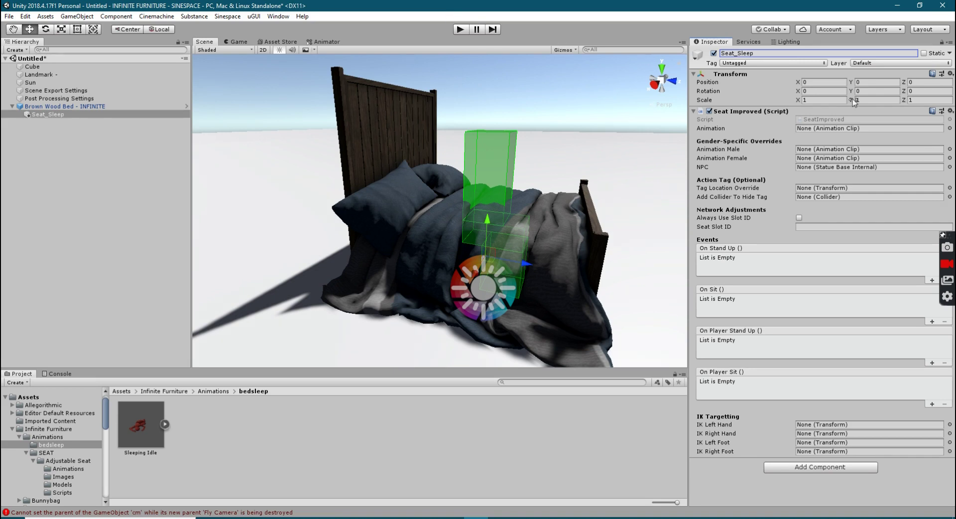
Step: Assign the SleepingIdle clip from the Sleeping Idle asset as the Animation of Seat_Sleep
left_click(164, 423)
left_click(570, 440)
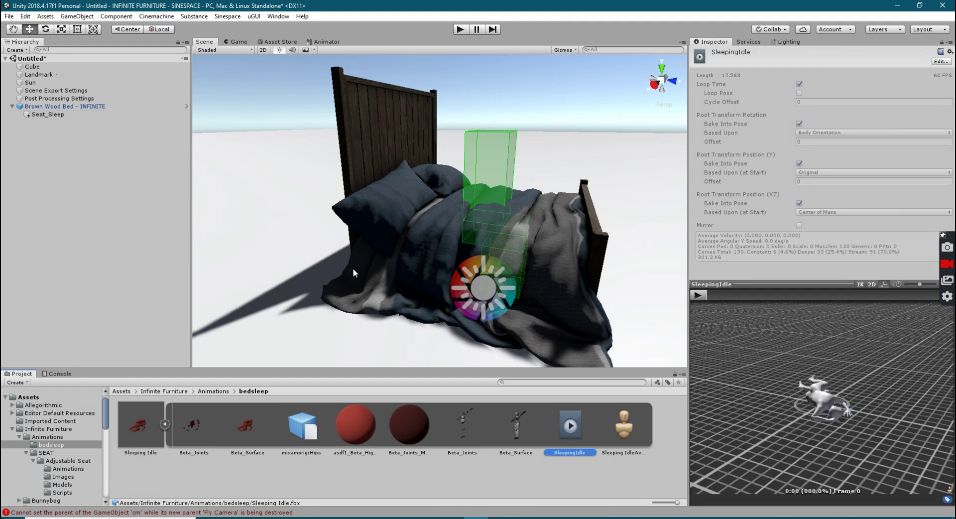
left_click(49, 114)
left_click_drag(569, 431, 813, 127)
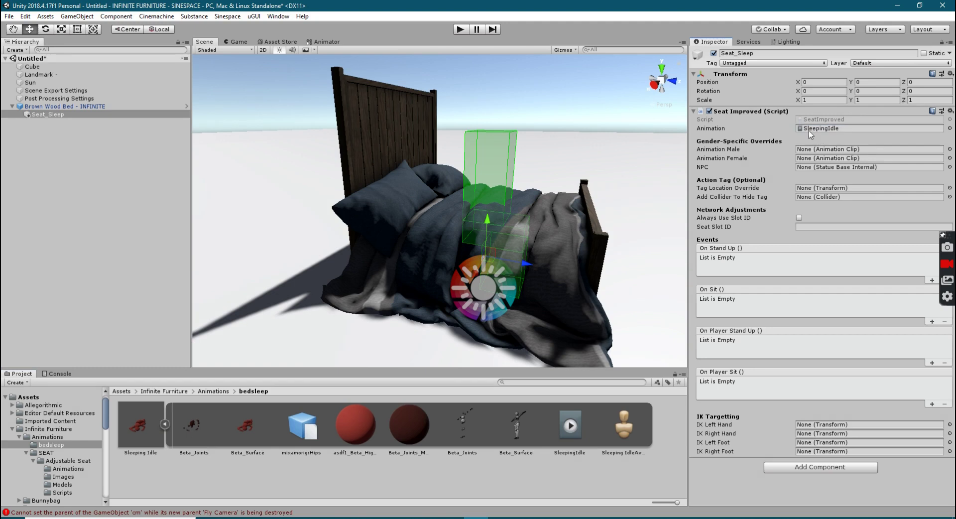
Step: Raise and turn Seat_Sleep so its figure lies along the mattress, at about X 0.23, Y 0.83, Z 0.12 with about 98° Y rotation
left_click_drag(488, 232, 491, 178)
key("e")
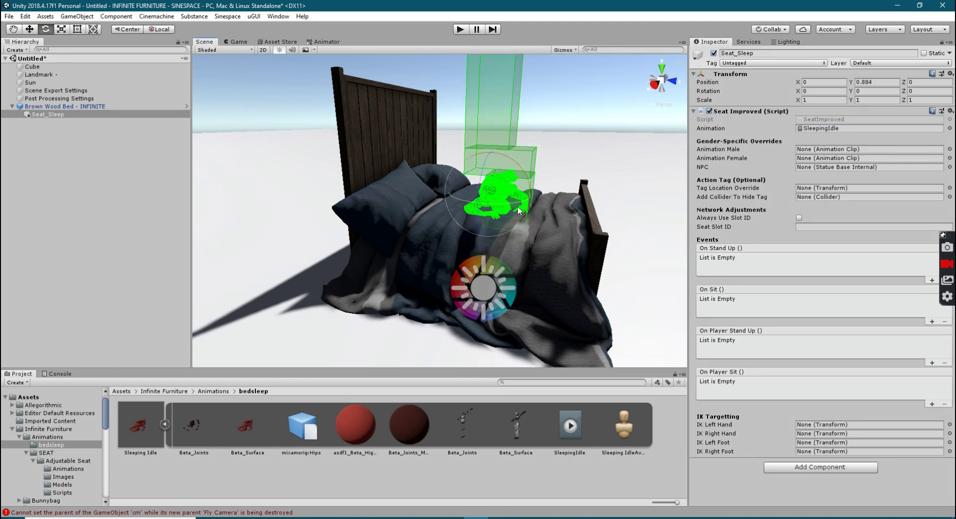
left_click_drag(510, 208, 469, 171)
key("w")
scroll(492, 203, "down", 5)
scroll(417, 226, "up", 8)
middle_click_drag(501, 132, 477, 164)
scroll(479, 166, "up", 6)
left_click_drag(521, 189, 468, 207, "alt")
key("e")
key("w")
middle_click_drag(597, 212, 537, 214)
left_click_drag(537, 214, 393, 217, "alt")
Step: Start play mode, dismiss the Sinespace Editor Pack window and have the avatar use the bed's seat
key("ctrl+p")
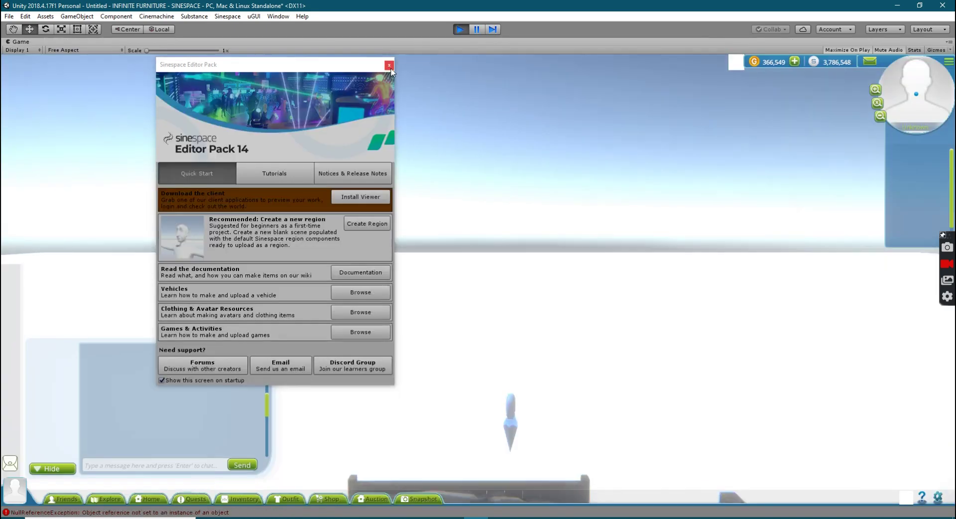
left_click(389, 65)
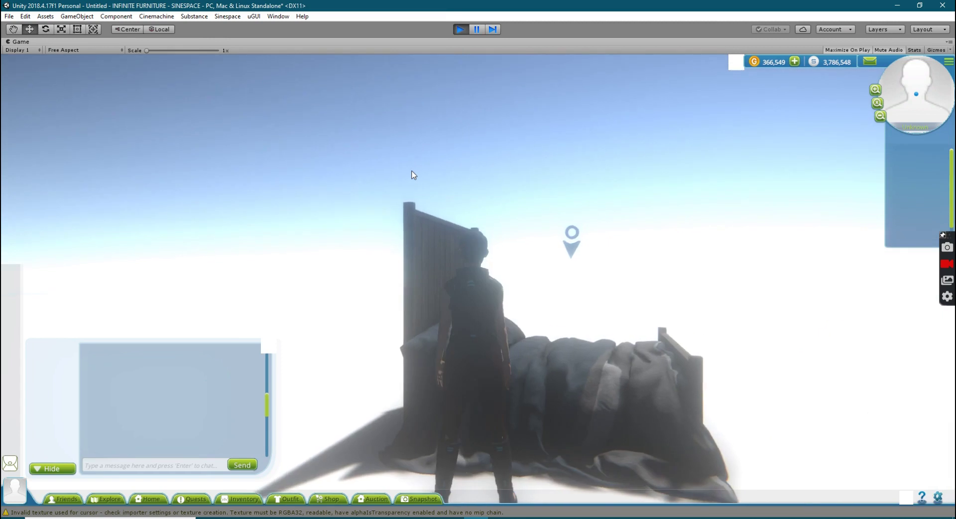
left_click(631, 237)
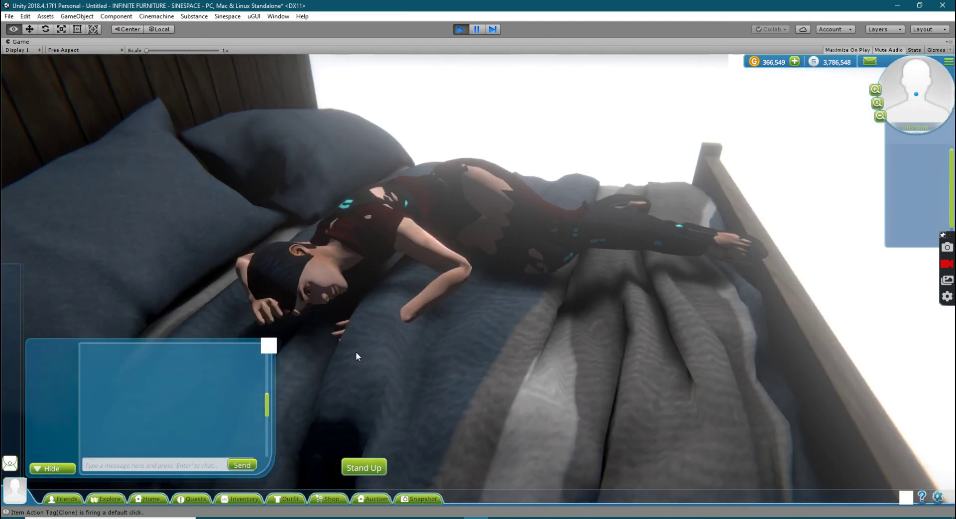
Step: Examine the sleeping avatar's pose on the bed from several angles and distances, stand it up and end play mode
scroll(357, 350, "up", 5)
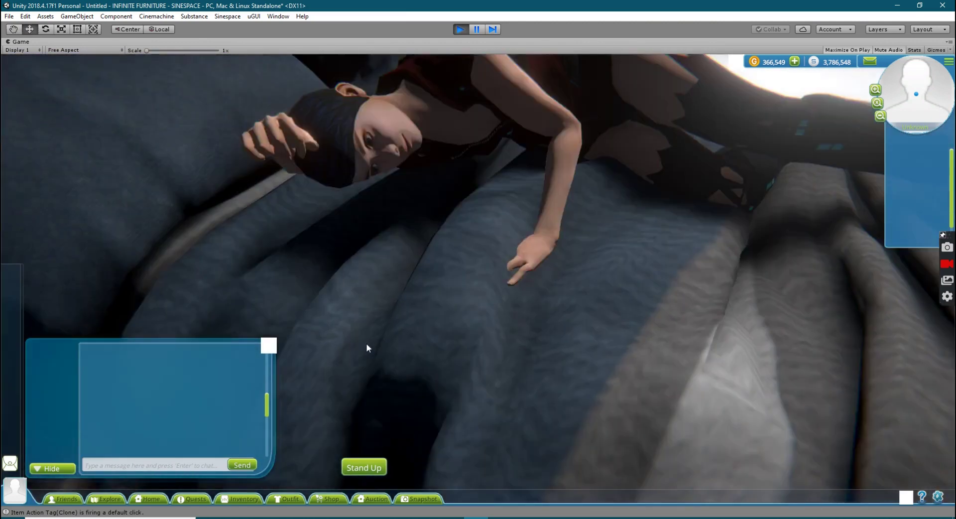
scroll(373, 338, "down", 5)
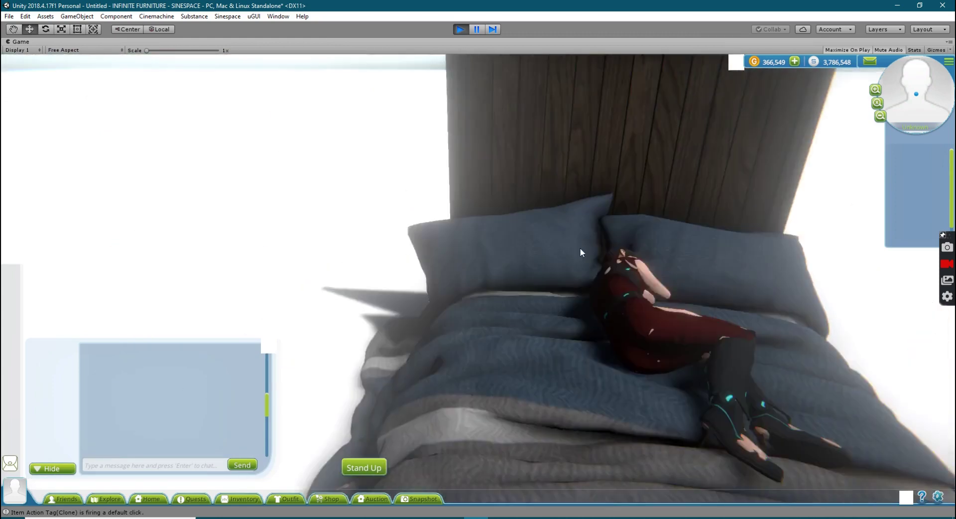
right_click_drag(580, 247, 585, 336)
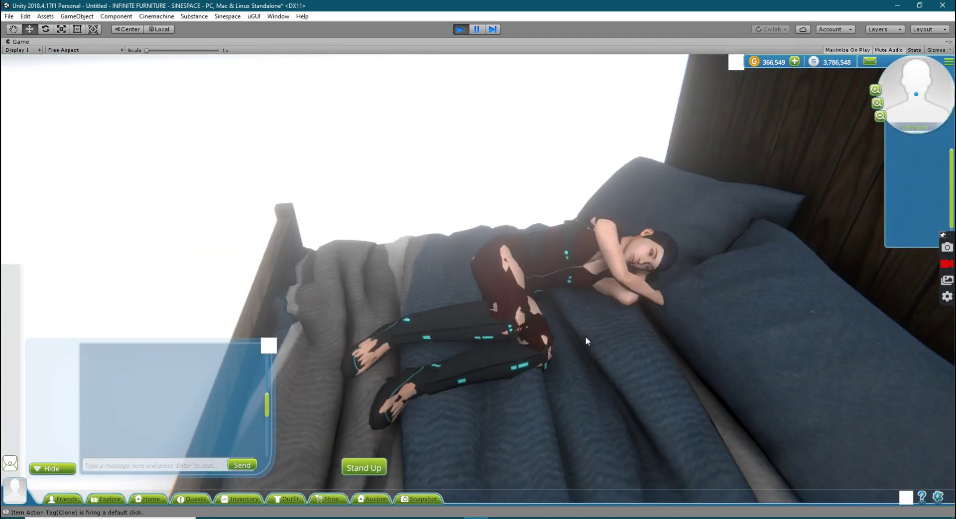
scroll(554, 304, "up", 3)
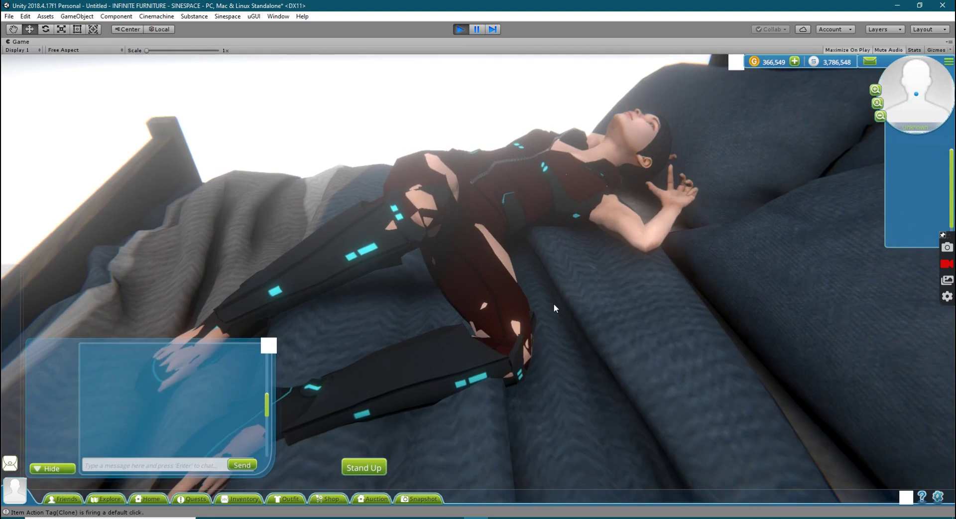
scroll(553, 303, "down", 3)
right_click_drag(553, 303, 557, 384)
scroll(393, 376, "up", 5)
right_click_drag(392, 380, 402, 350)
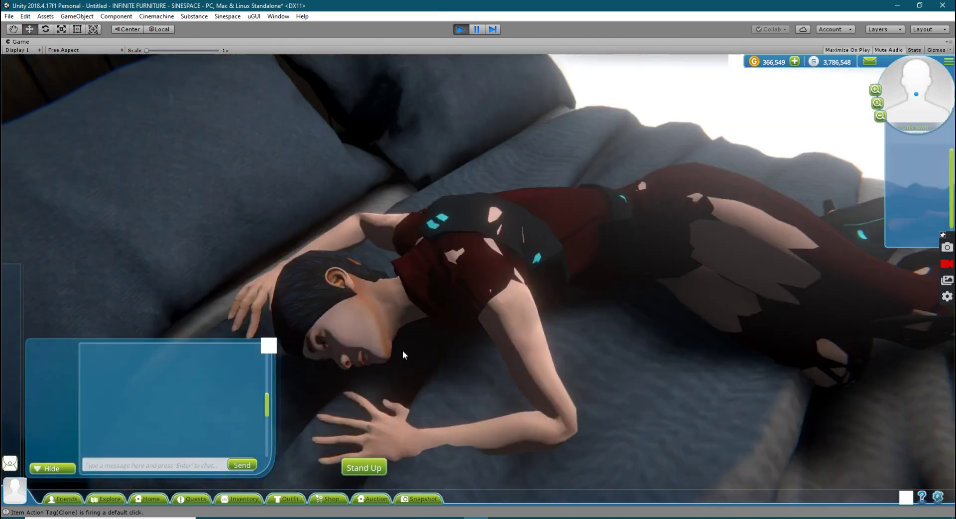
scroll(406, 355, "down", 5)
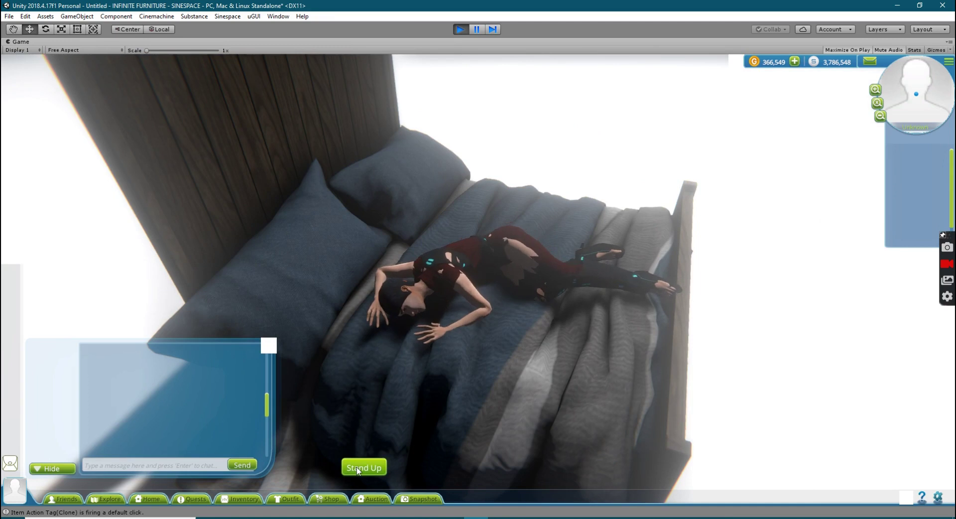
left_click(358, 467)
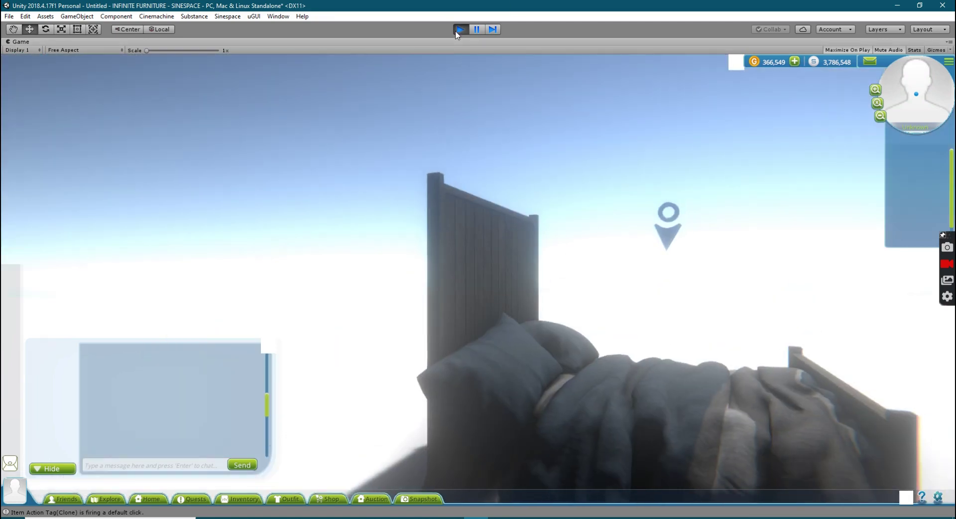
left_click(459, 30)
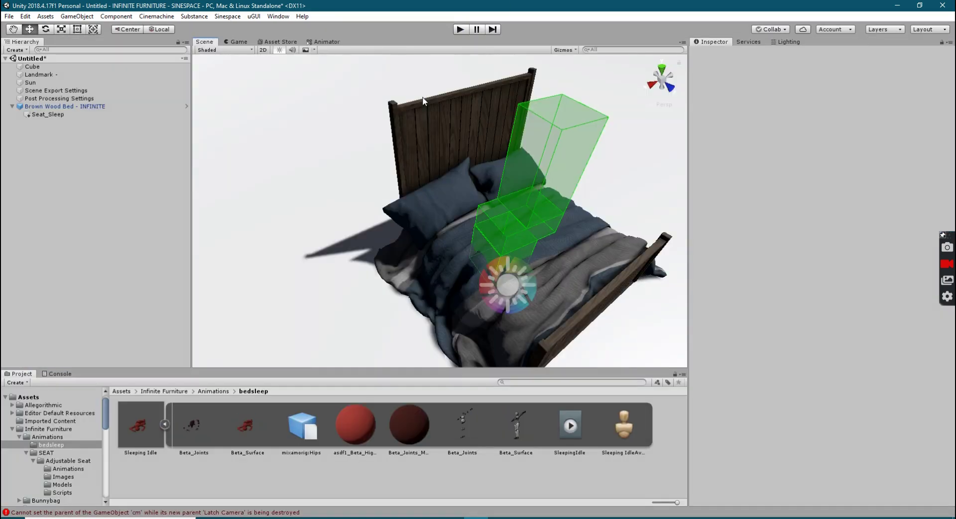
Step: Add a cube to the scene, to serve as the click area of the bed's seat
left_click(165, 424)
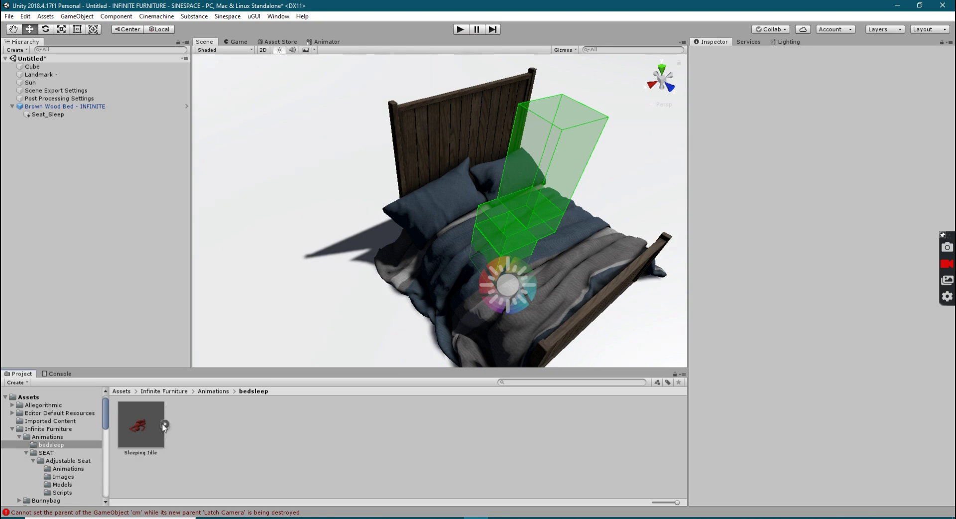
left_click(522, 195)
mouse_move(521, 196)
left_mouse_down("alt")
mouse_move(322, 252)
mouse_move(355, 249)
left_mouse_up("alt")
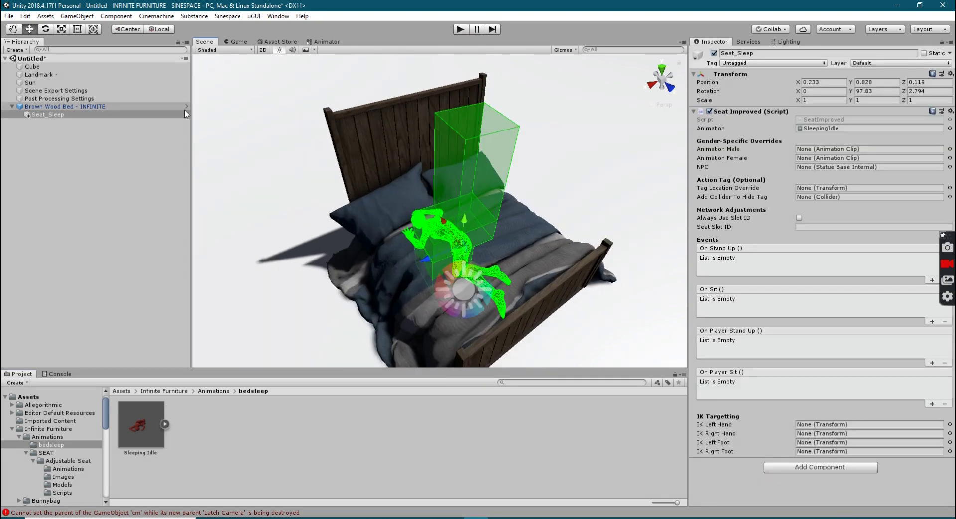
left_click(48, 114)
left_click(90, 17)
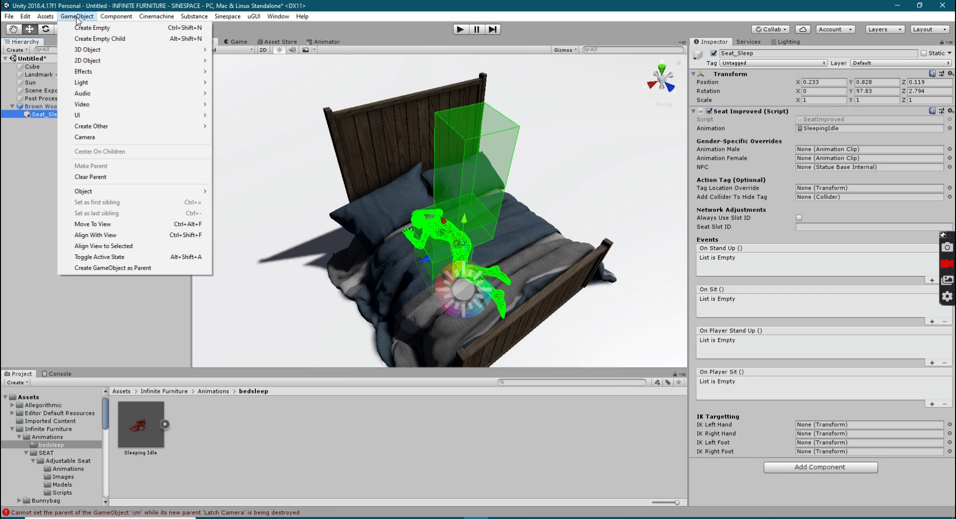
mouse_move(101, 50)
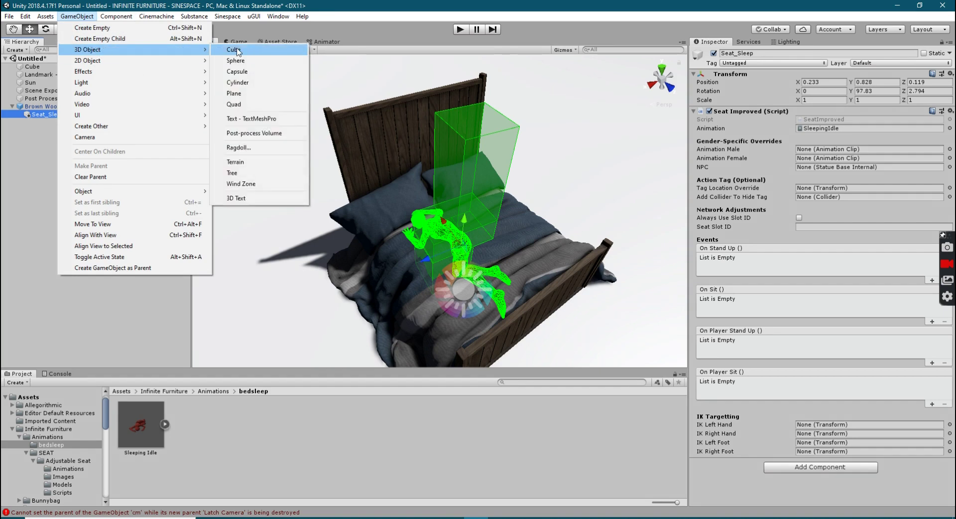
left_click(234, 50)
Step: Flatten and stretch the cube over the mattress, to scale 1, 0.254, 1.64 at about X 0.37, Y 1.23, Z 0.17
left_click_drag(452, 224, 463, 243)
key("r")
key("w")
key("r")
left_click_drag(488, 285, 500, 299)
key("w")
left_click_drag(444, 278, 489, 240)
Step: Remove the Mesh Filter and Mesh Renderer components from the cube over the mattress, keeping only its Box Collider
right_click(730, 114)
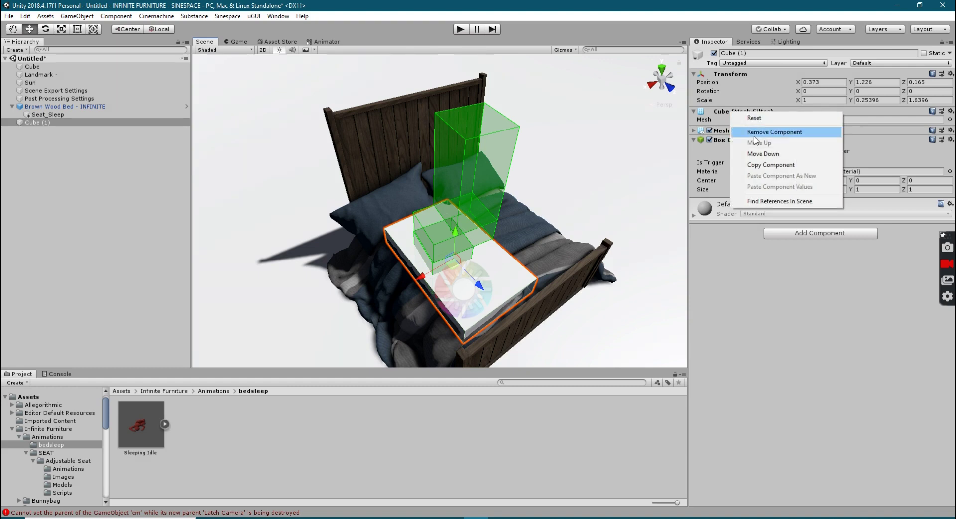
left_click(754, 132)
right_click(740, 113)
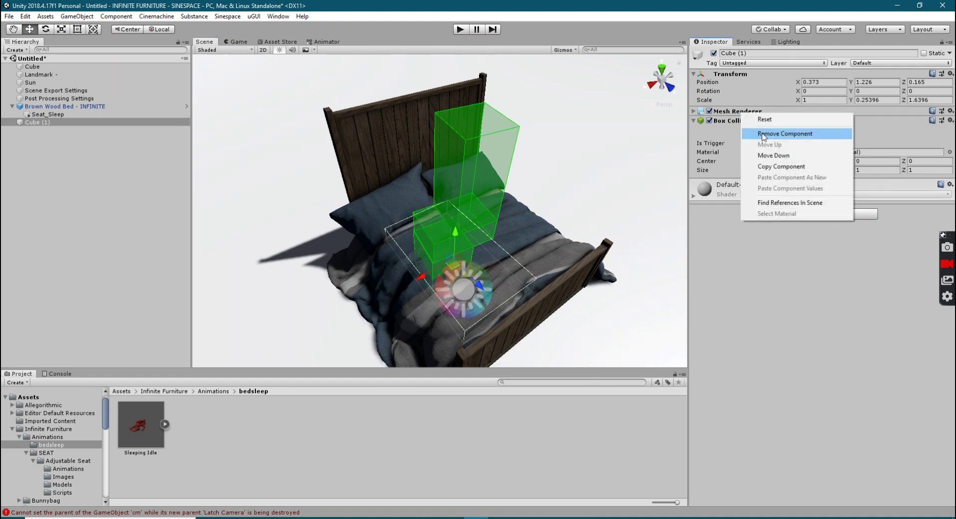
left_click(760, 134)
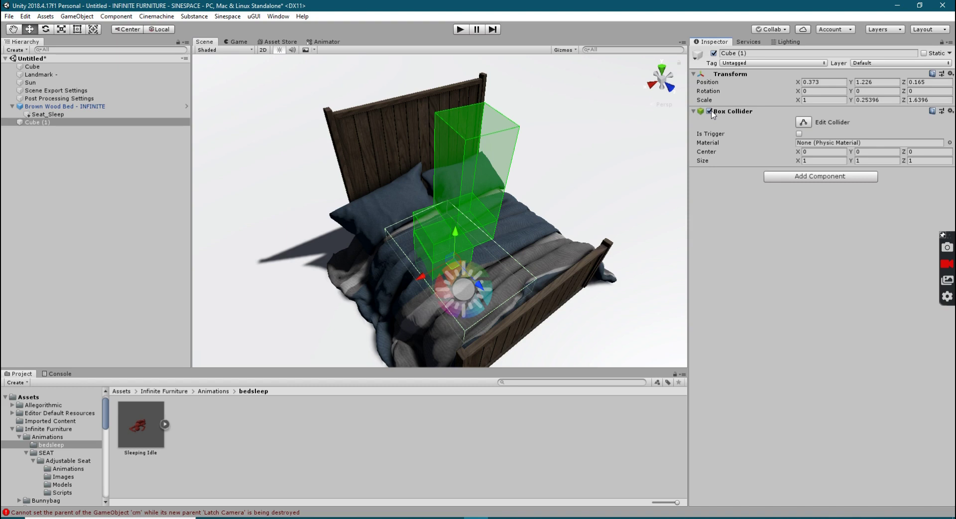
left_click(694, 74)
Step: Make the collider cube a child of Brown Wood Bed - INFINITE and rename it Seat_Physics
left_click_drag(35, 119, 64, 106)
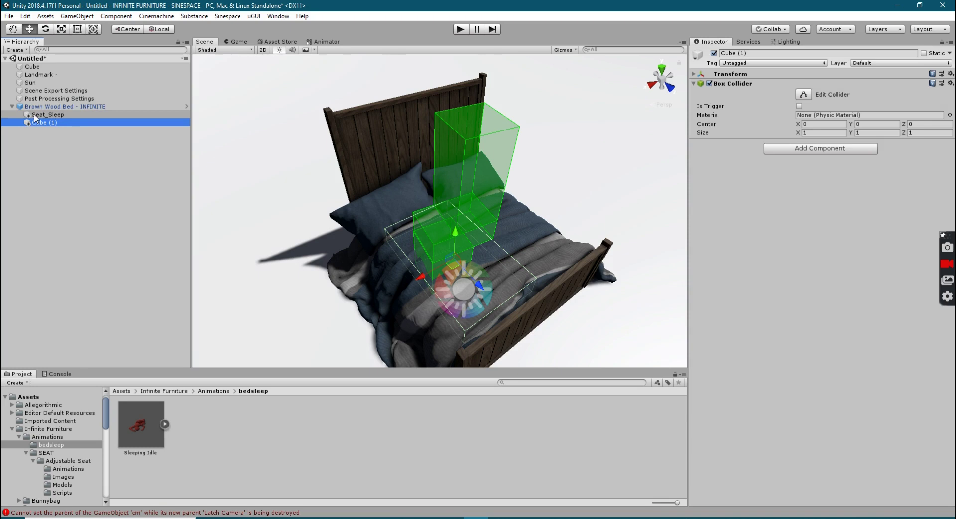
left_click(53, 107)
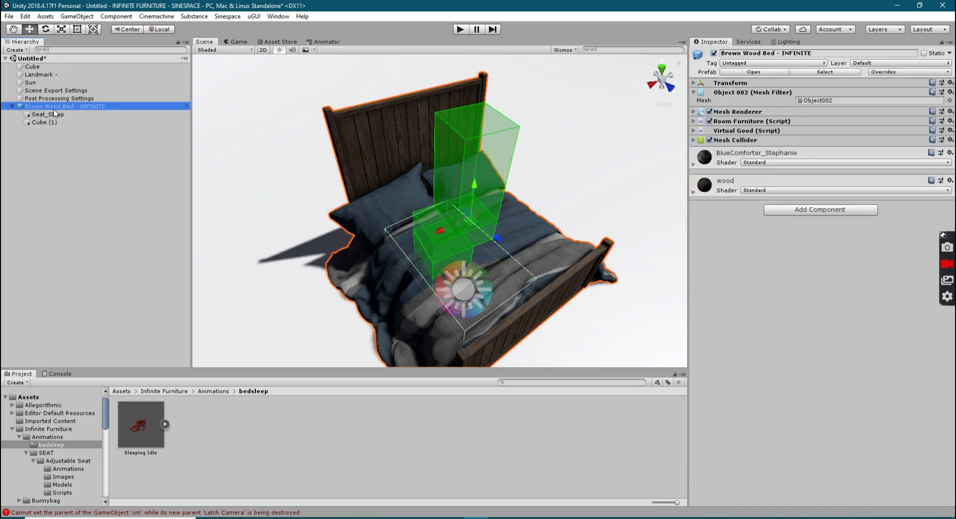
left_click(55, 122)
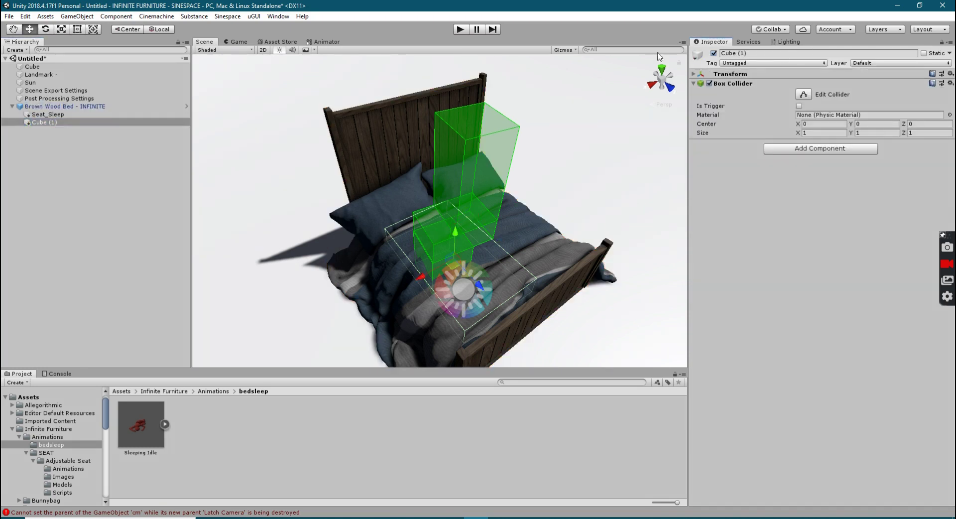
left_click(800, 53)
type("Seat_Physics")
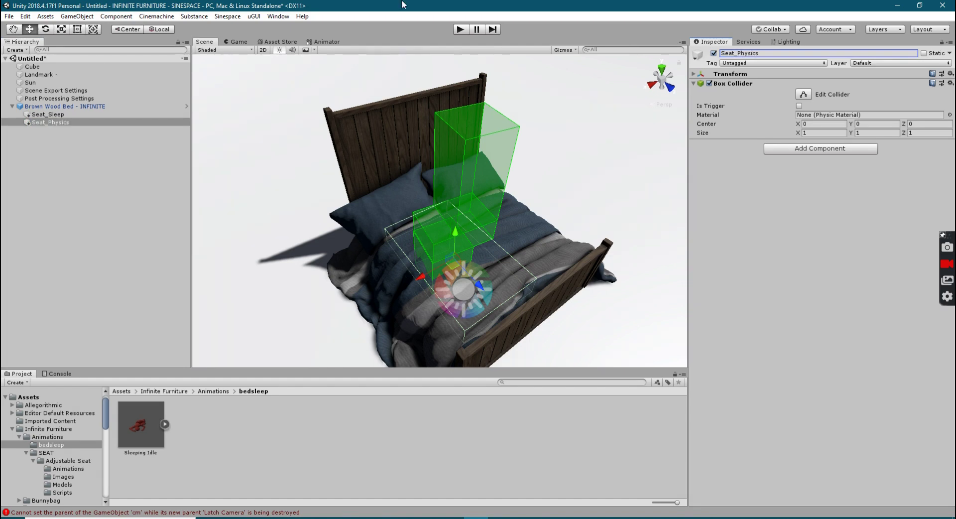
Step: Assign Seat_Physics to Seat_Sleep's Tag Location Override and Add Collider To Hide Tag settings
left_click(68, 115)
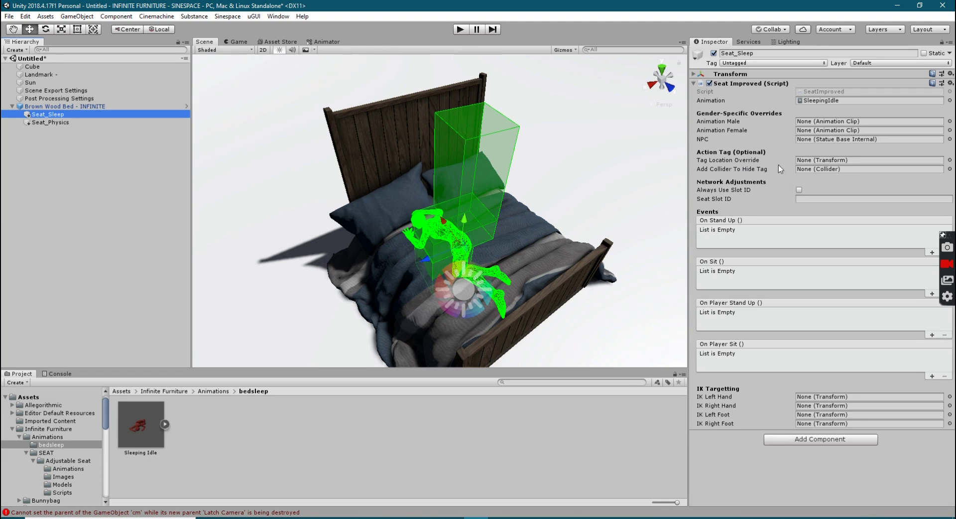
left_click_drag(38, 122, 817, 163)
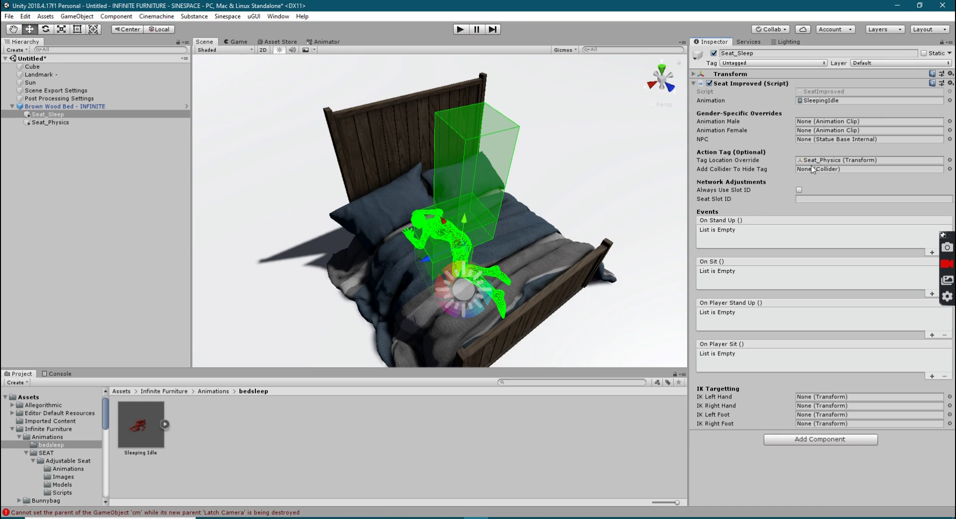
left_click_drag(47, 114, 824, 172)
Step: Start play mode, dismiss the Sinespace Editor Pack window and walk the avatar to the bed to use its Seat_Physics area
left_click_drag(451, 256, 401, 264, "alt")
left_click(460, 29)
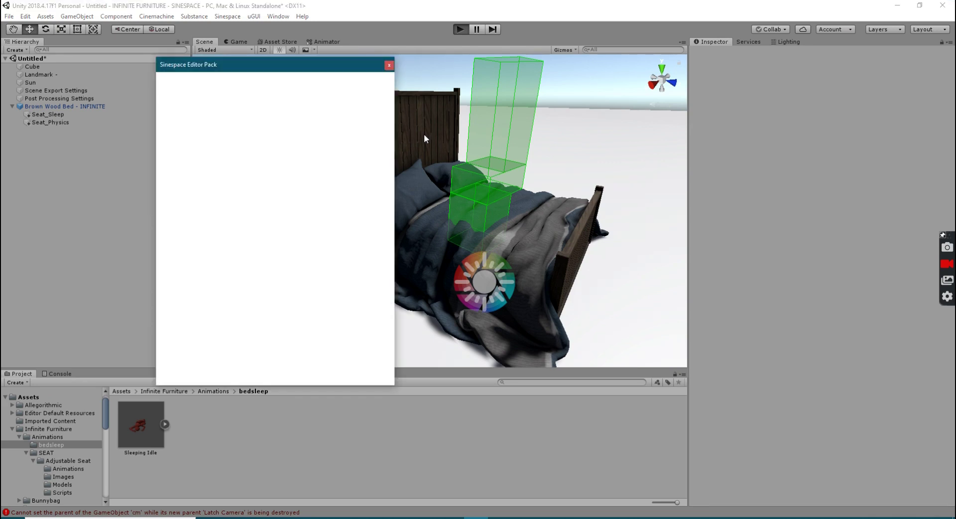
left_click(389, 65)
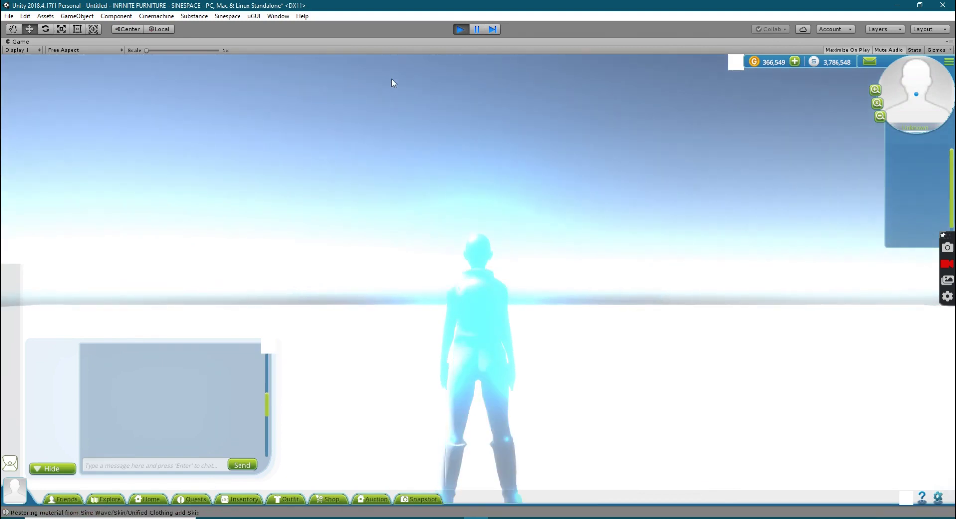
key("a")
key("w")
key("d")
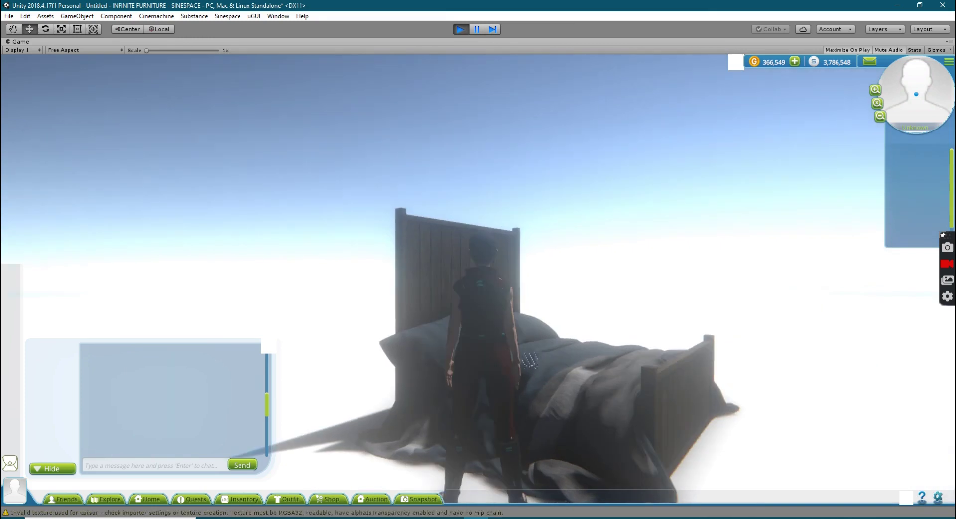
left_click(524, 357)
Step: Check how the avatar sleeps on the bed from close up and from above, and end play mode
right_click_drag(591, 467, 750, 512)
right_click_drag(381, 446, 328, 318)
scroll(325, 393, "up", 5)
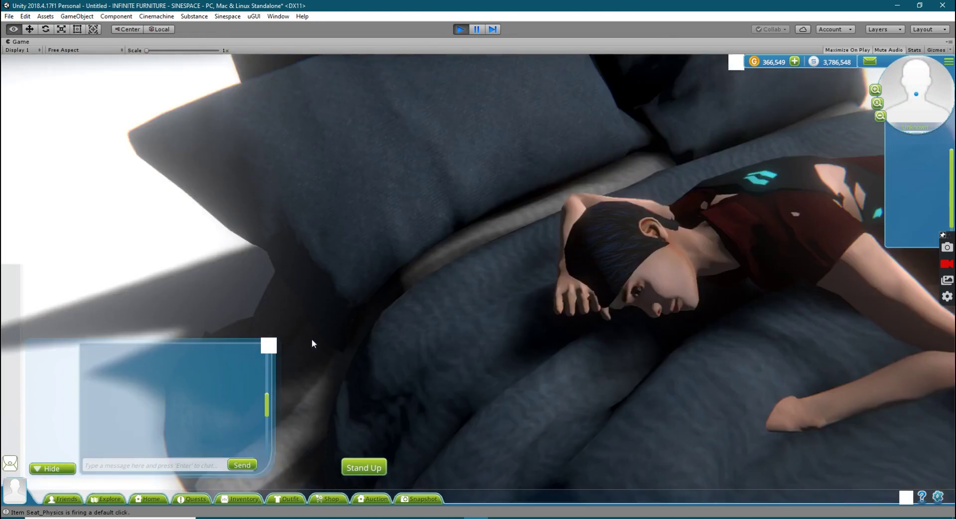
scroll(328, 319, "down", 4)
right_click_drag(473, 337, 405, 223)
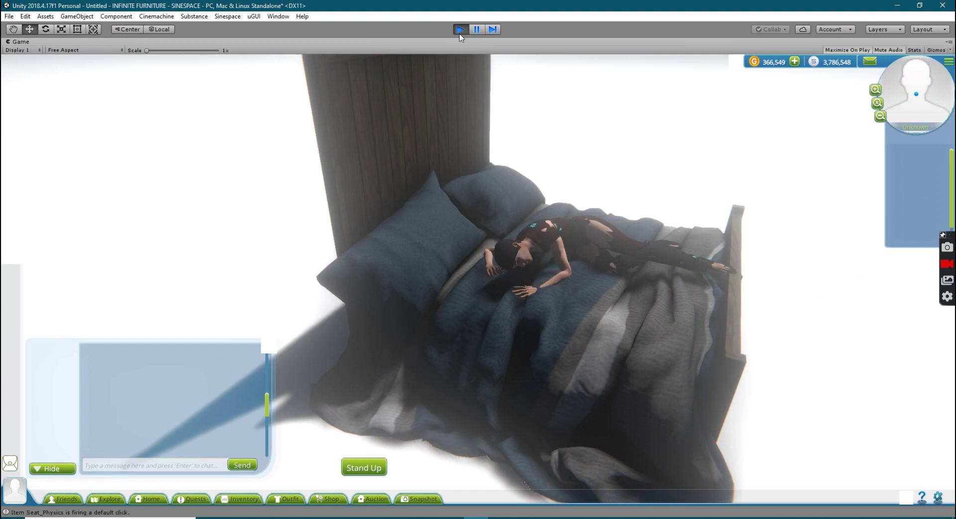
left_click(459, 32)
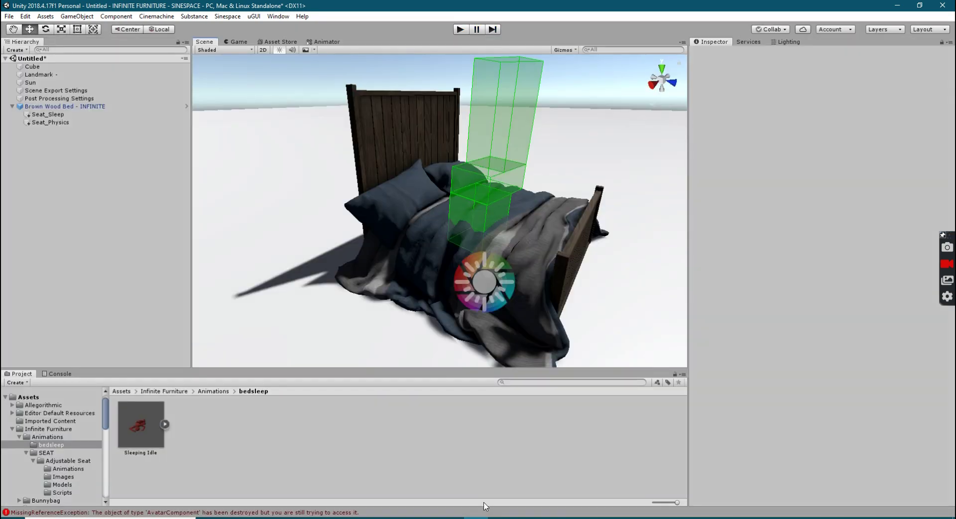
Step: Review the placement, collider and transform options of the Room Furniture component on Brown Wood Bed - INFINITE
scroll(394, 216, "down", 10)
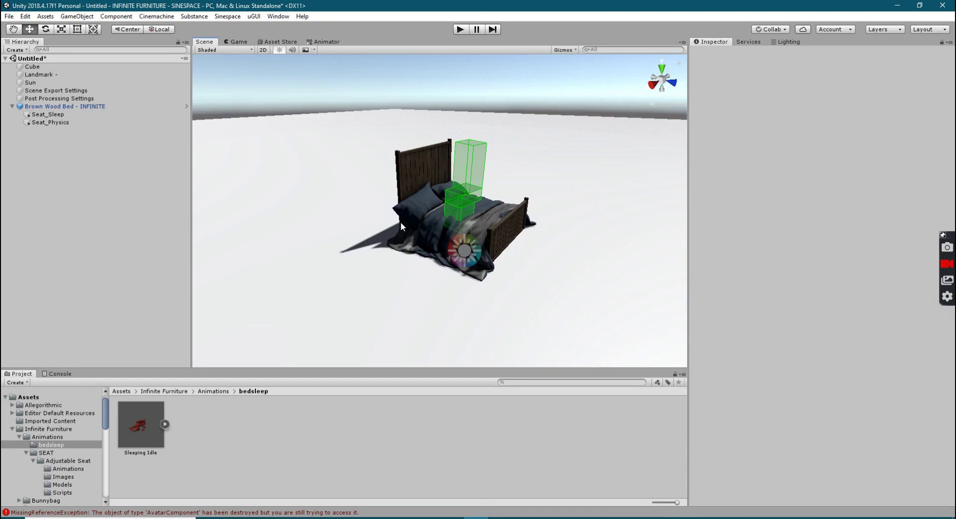
scroll(398, 222, "up", 3)
left_click(58, 106)
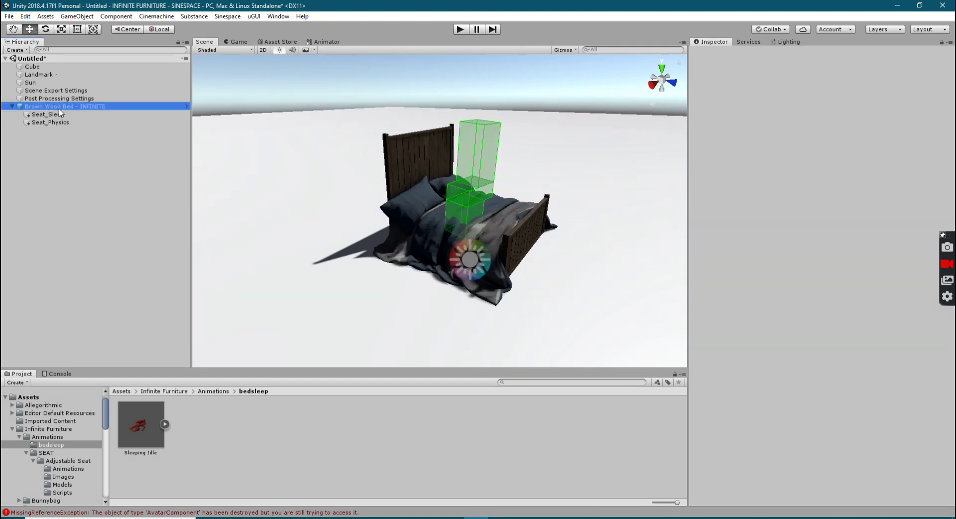
left_click_drag(563, 205, 337, 294, "alt")
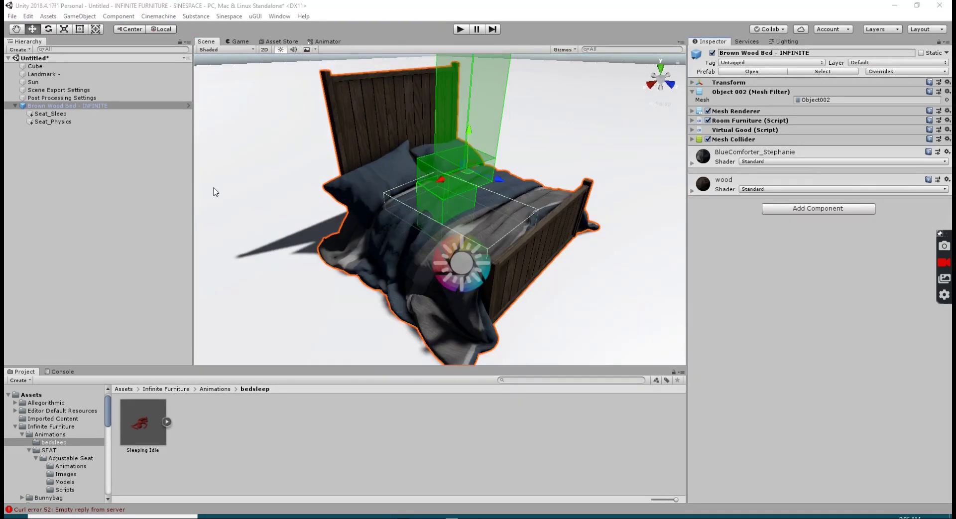
middle_click_drag(477, 265, 472, 292)
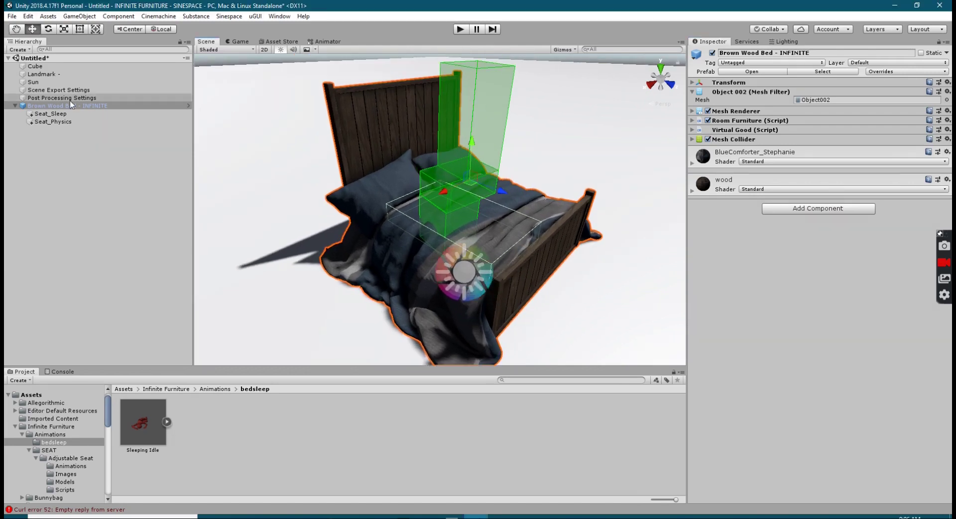
left_click(77, 106)
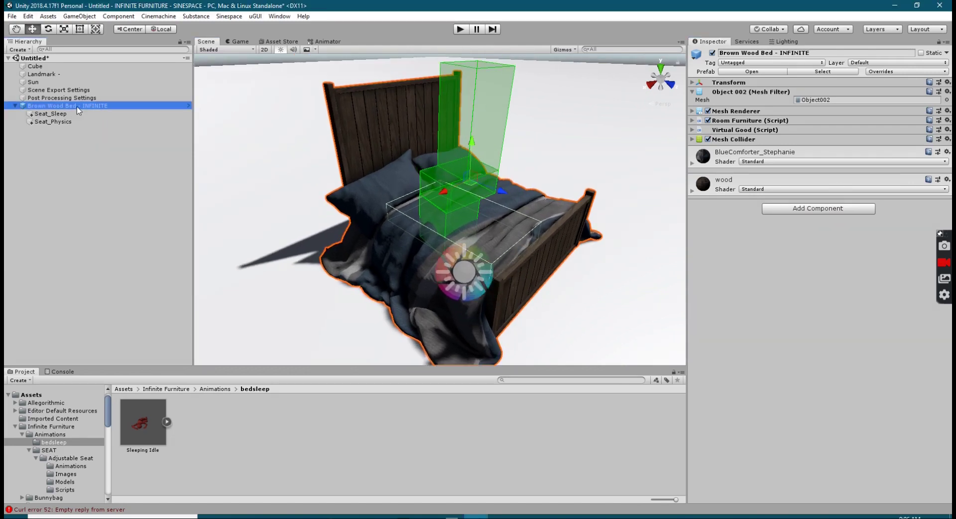
left_click(692, 120)
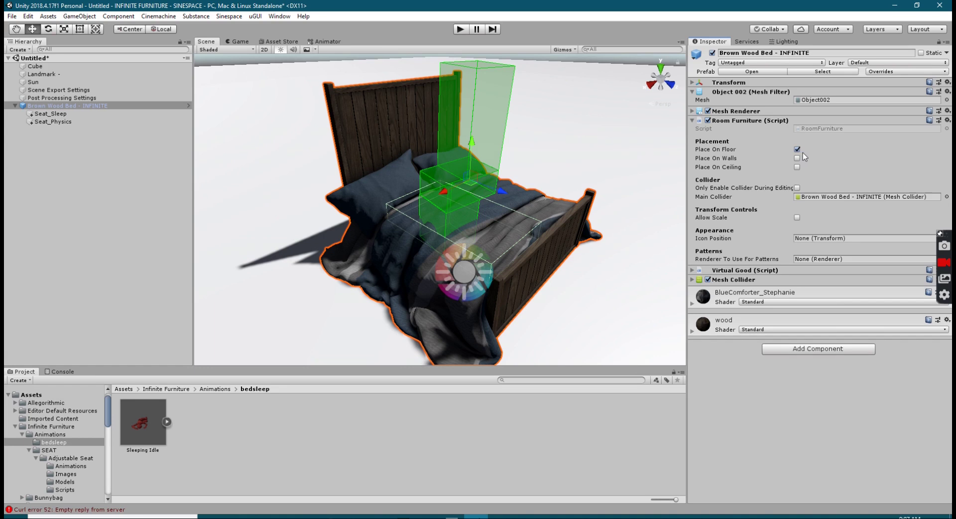
left_click(691, 121)
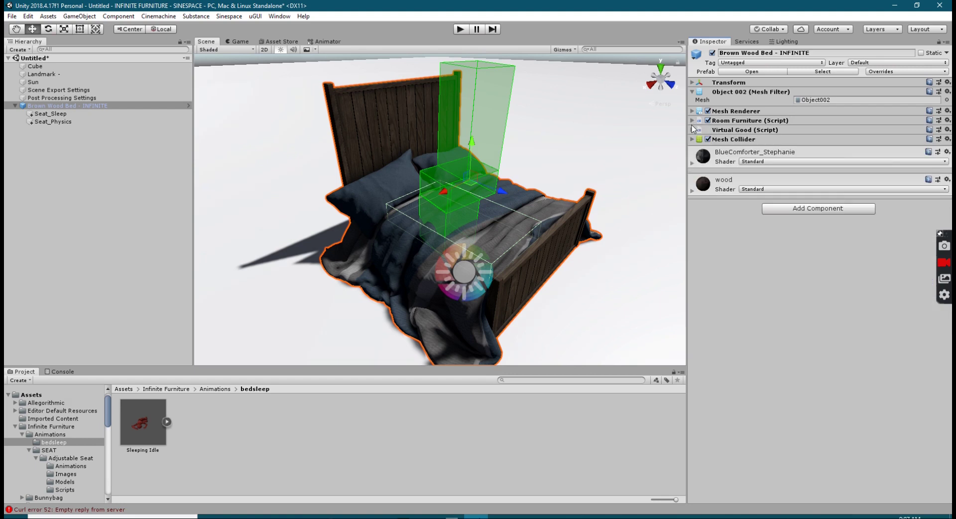
Step: Pick Furniture/Bed as the category in the bed's Virtual Good component
left_click(692, 130)
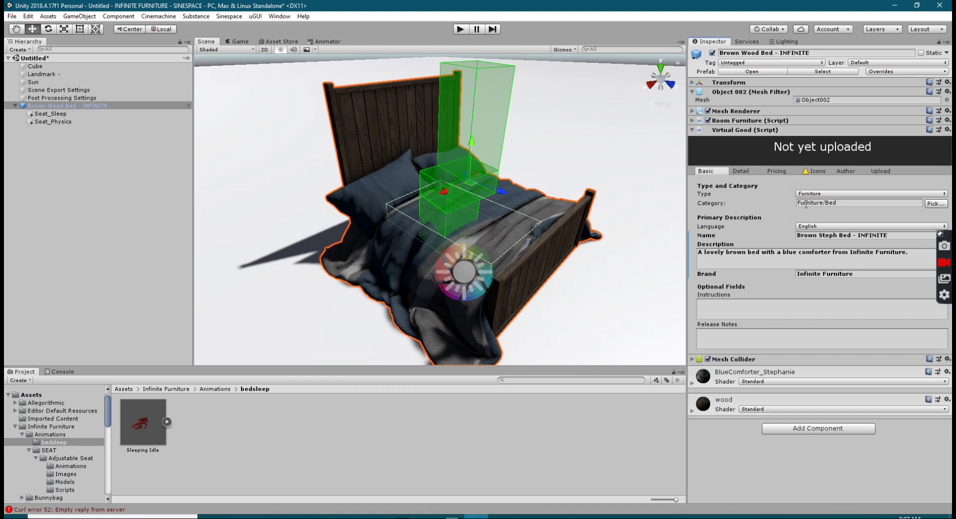
left_click(935, 204)
mouse_move(914, 219)
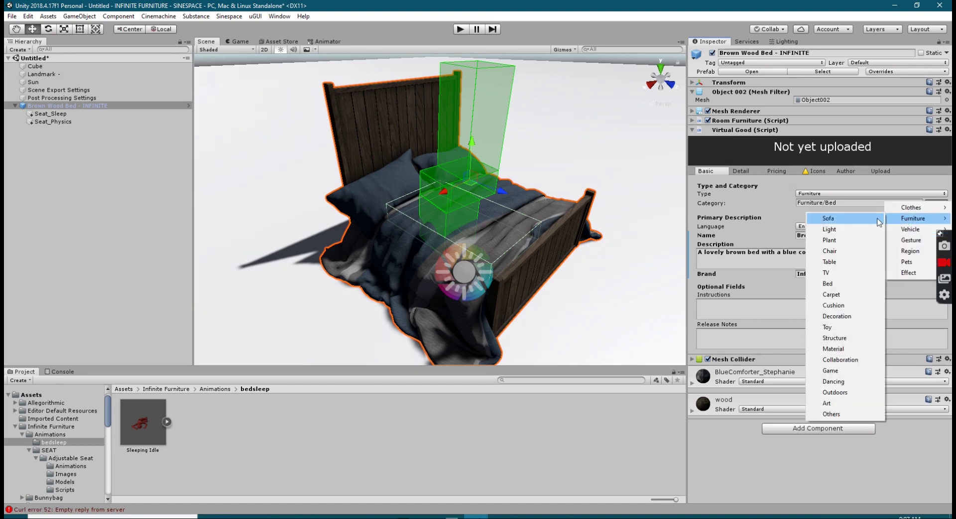
left_click(842, 285)
left_click(940, 203)
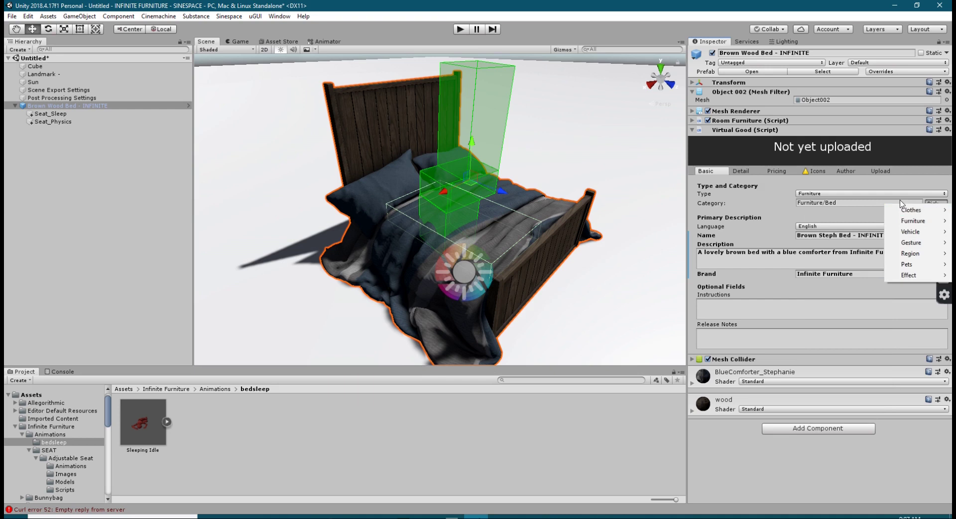
left_click(742, 201)
Step: Review the Virtual Good's name, description and brand, and open its detail settings
left_click(890, 236)
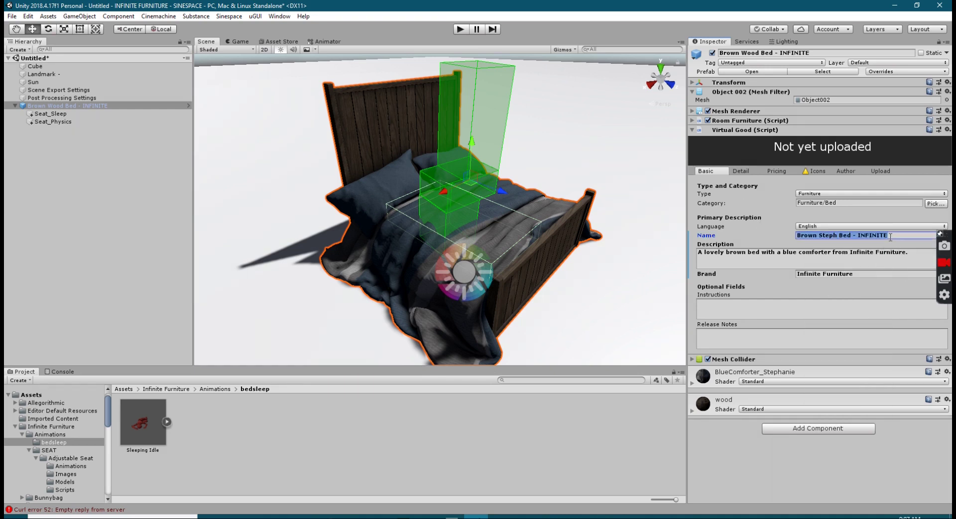
triple_click(798, 235)
left_click(799, 235)
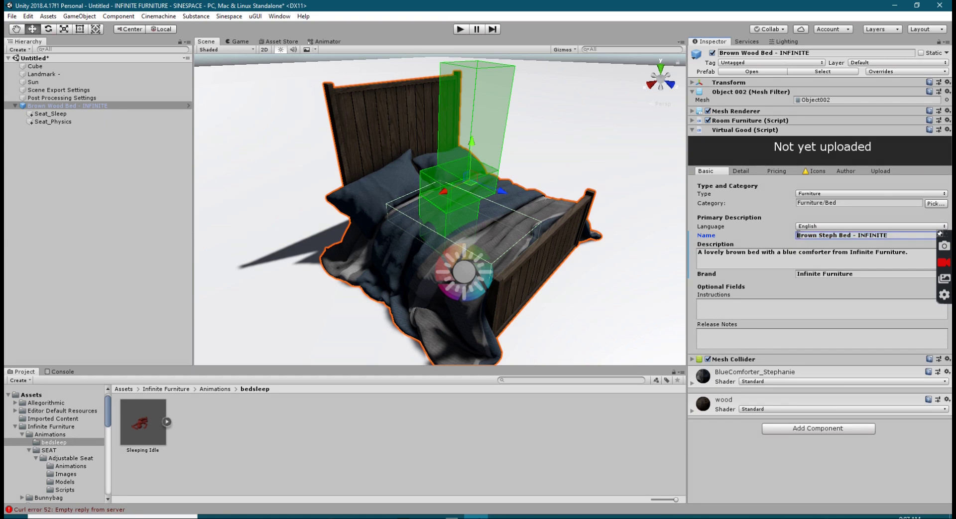
left_click(894, 239)
left_click_drag(795, 228, 894, 246)
left_click_drag(703, 249, 802, 224)
left_click(842, 259)
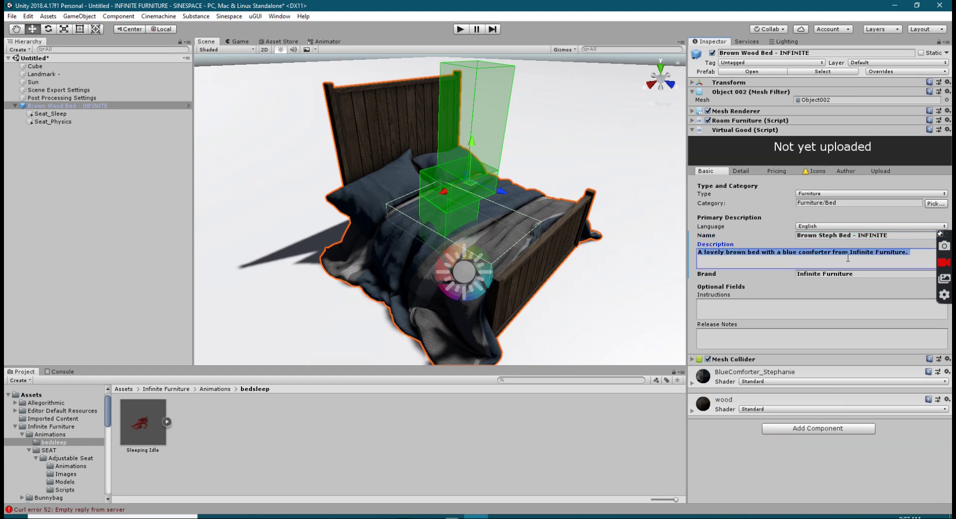
left_click(903, 256)
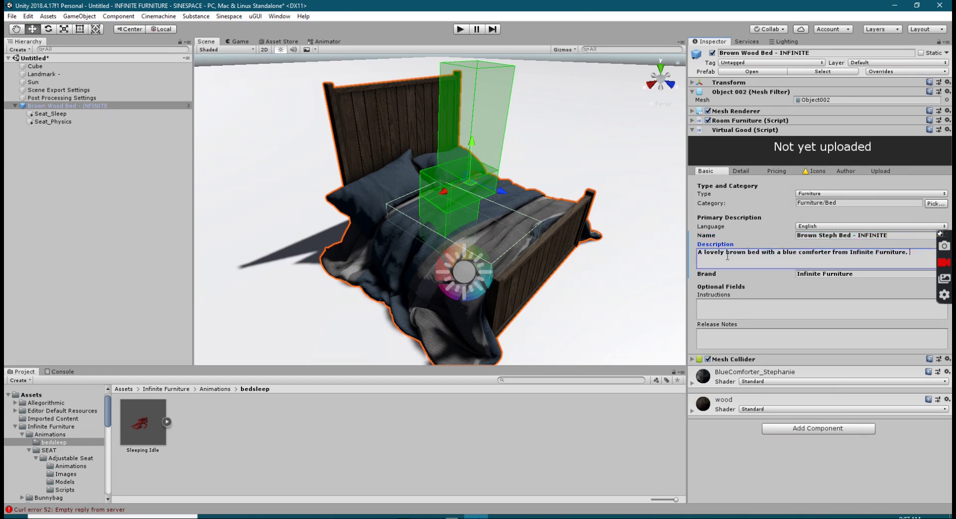
left_click(865, 275)
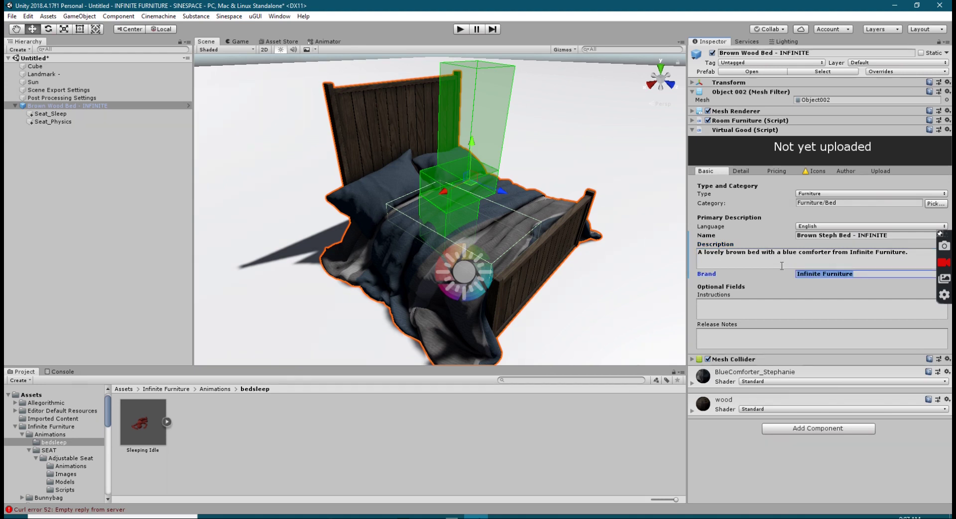
left_click(741, 172)
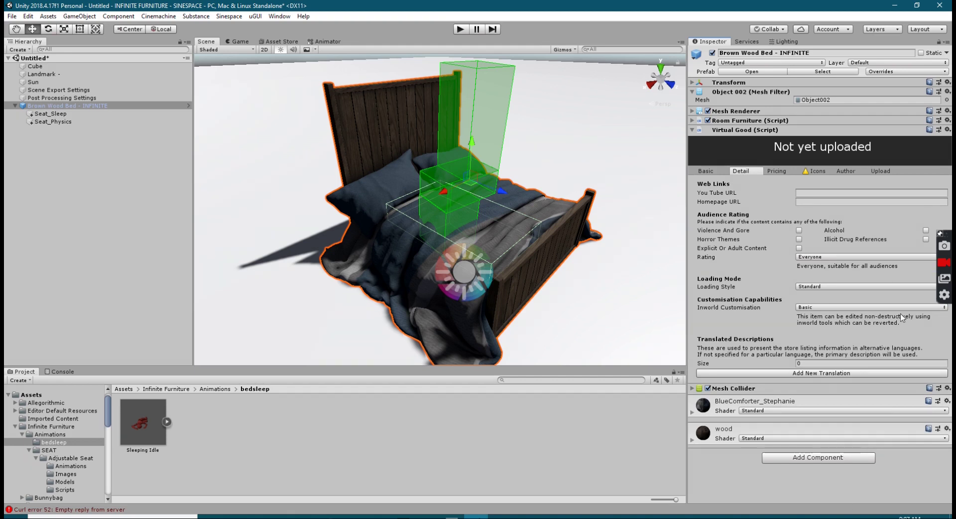
Step: Review the loading style and audience rating options in the Virtual Good's detail settings
left_click(802, 286)
left_click(803, 294)
left_click(824, 256)
left_click(825, 260)
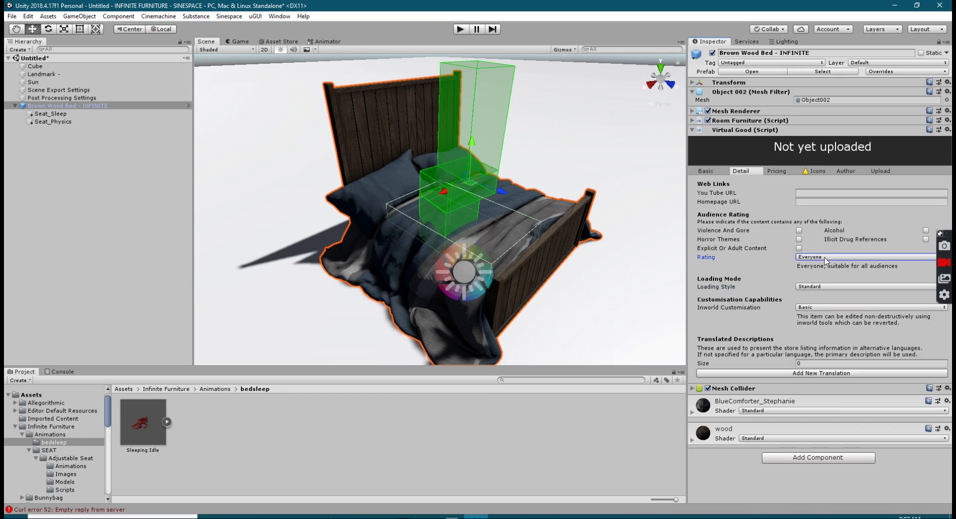
Step: Review the gold and silver price settings of the bed's Virtual Good
left_click(770, 171)
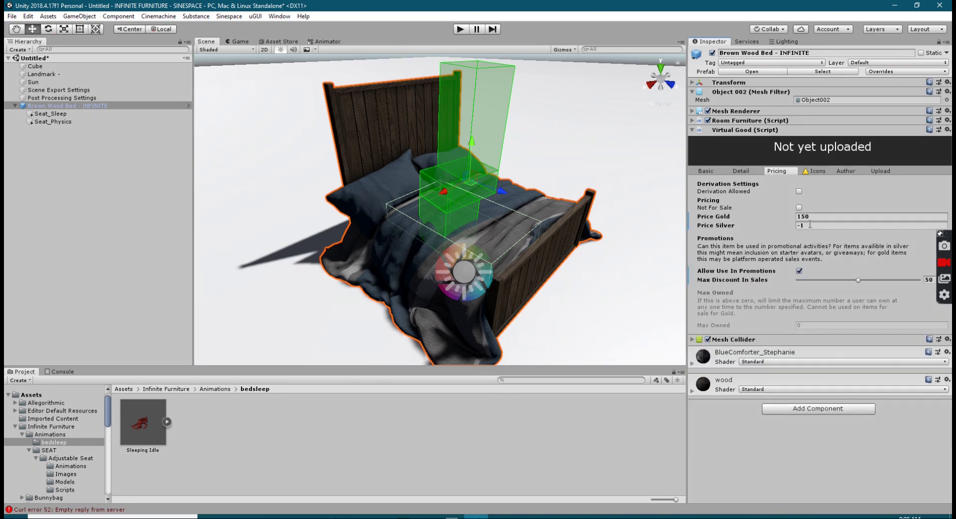
left_click(829, 218)
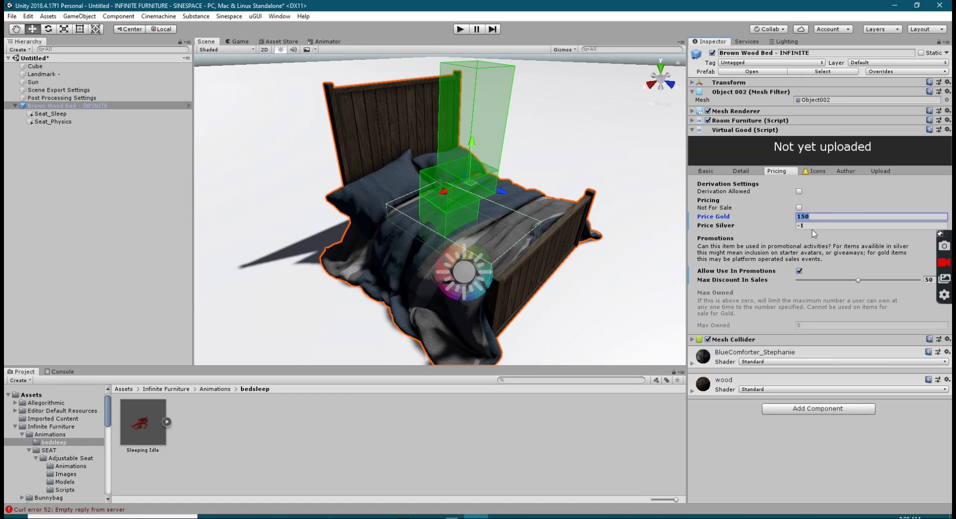
left_click(812, 227)
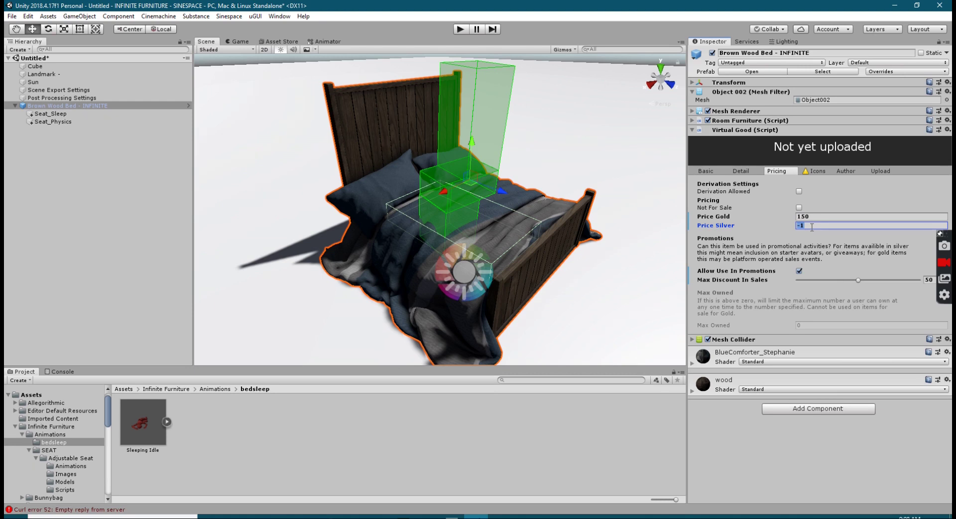
left_click(813, 218)
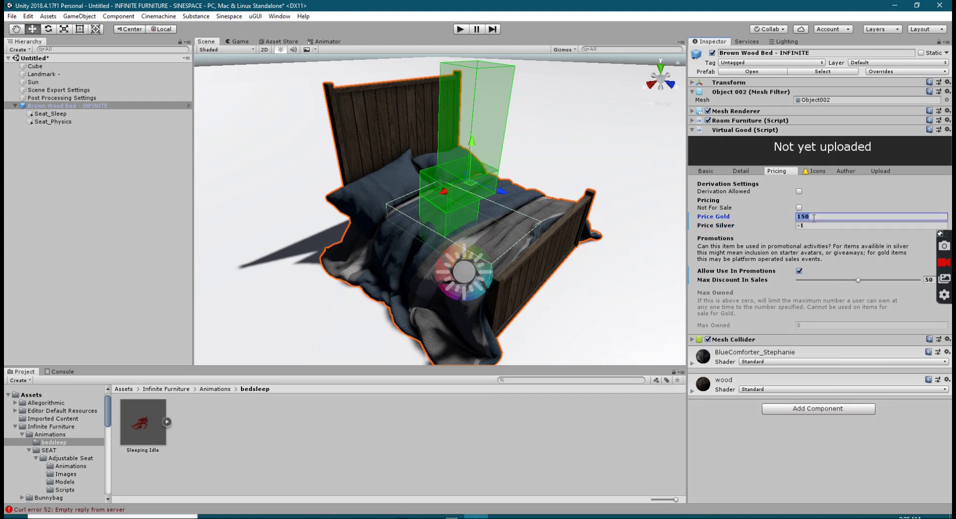
left_click(810, 227)
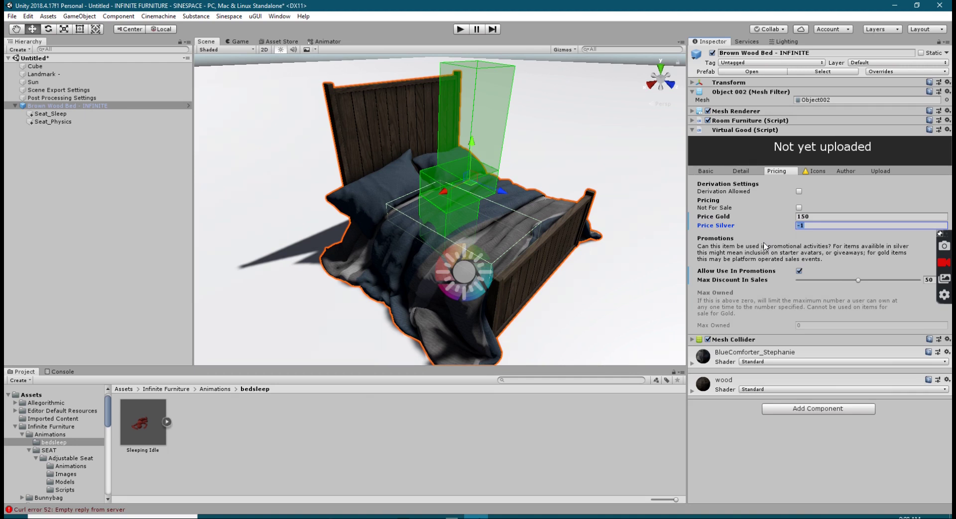
left_click(811, 217)
left_click(814, 225)
left_click(813, 218)
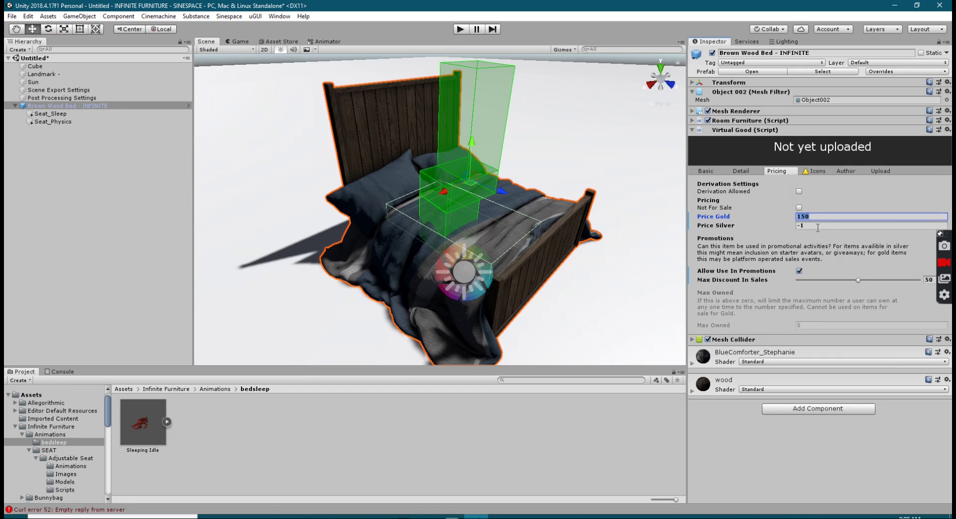
Step: Check the maximum sales discount together with the gold and silver prices
left_click(928, 279)
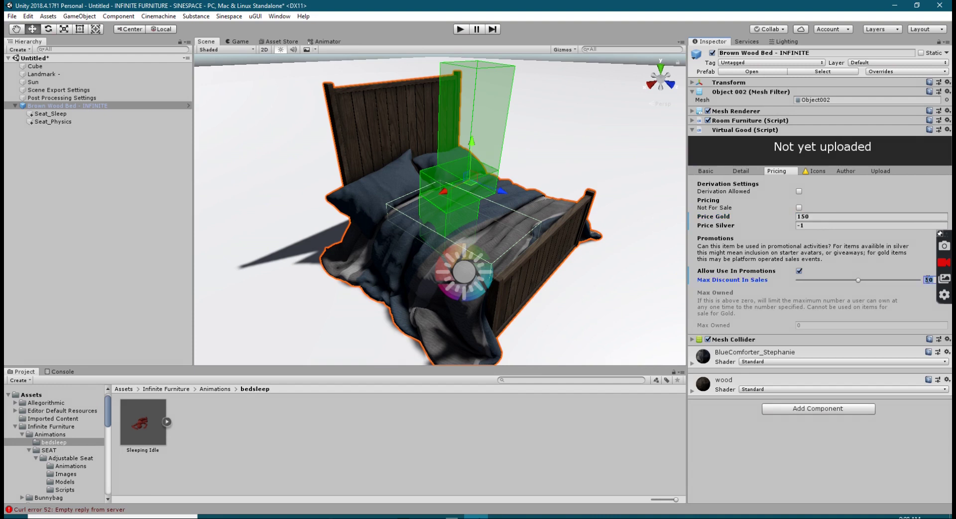
left_click(801, 225)
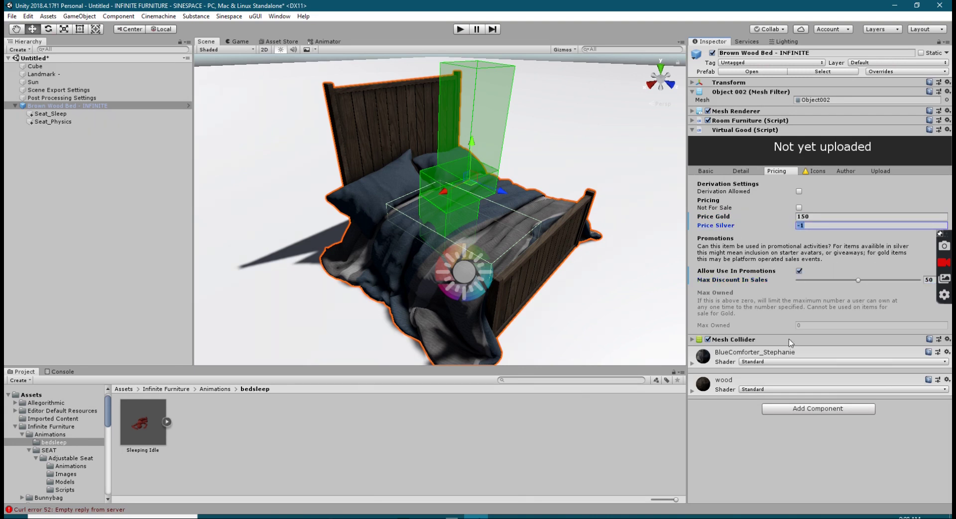
left_click(928, 279)
double_click(928, 280)
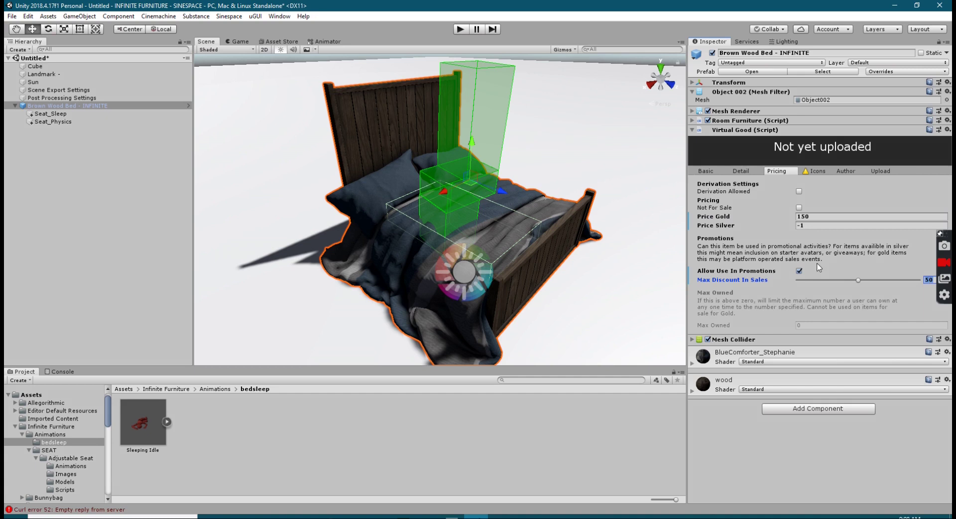
left_click(824, 217)
left_click(824, 226)
Step: Assign the grey Infinite Furniture logo from the Infinite Furniture folder as the Virtual Good's brand icon
left_click(807, 171)
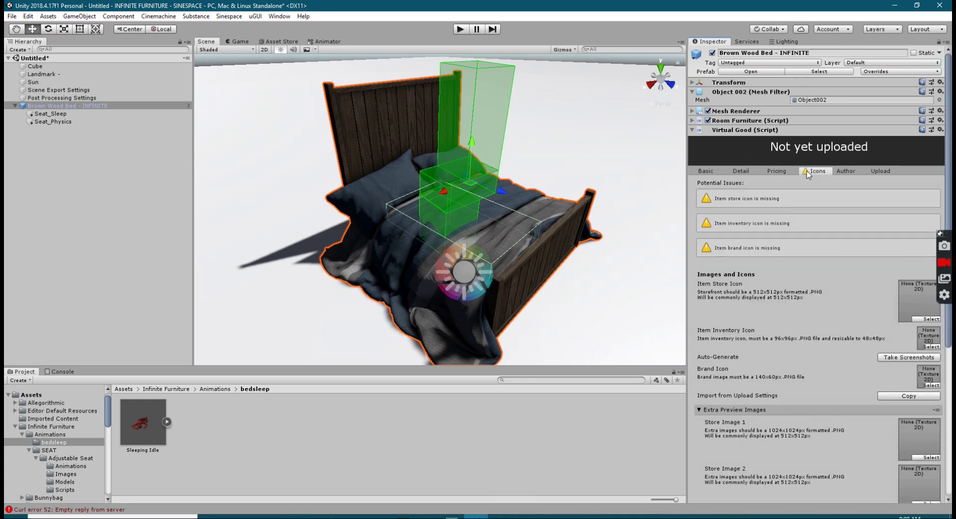
scroll(830, 267, "down", 2)
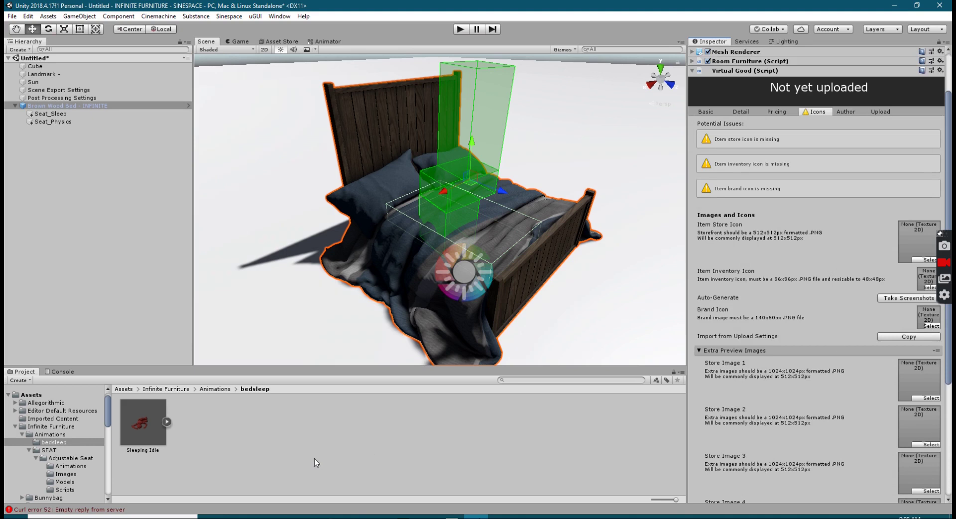
left_click(51, 426)
scroll(206, 465, "down", 1)
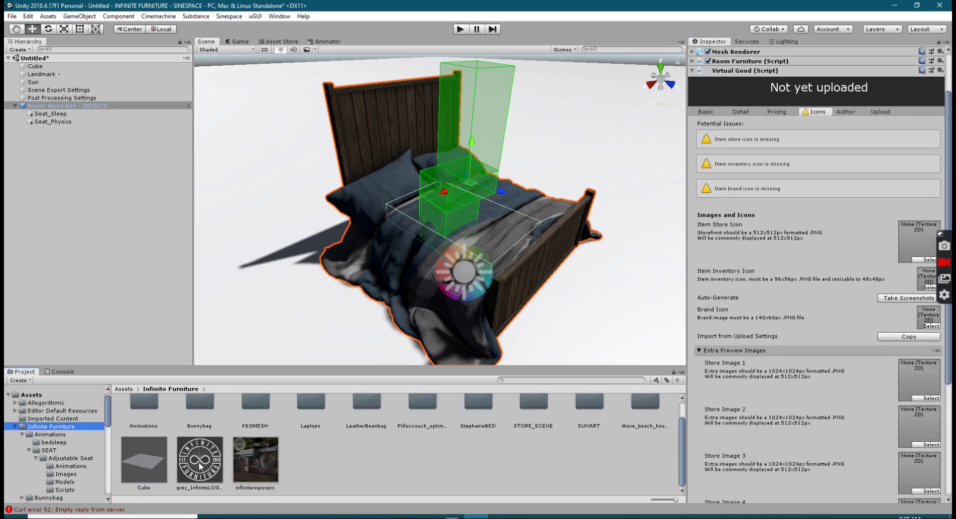
left_click_drag(199, 461, 927, 318)
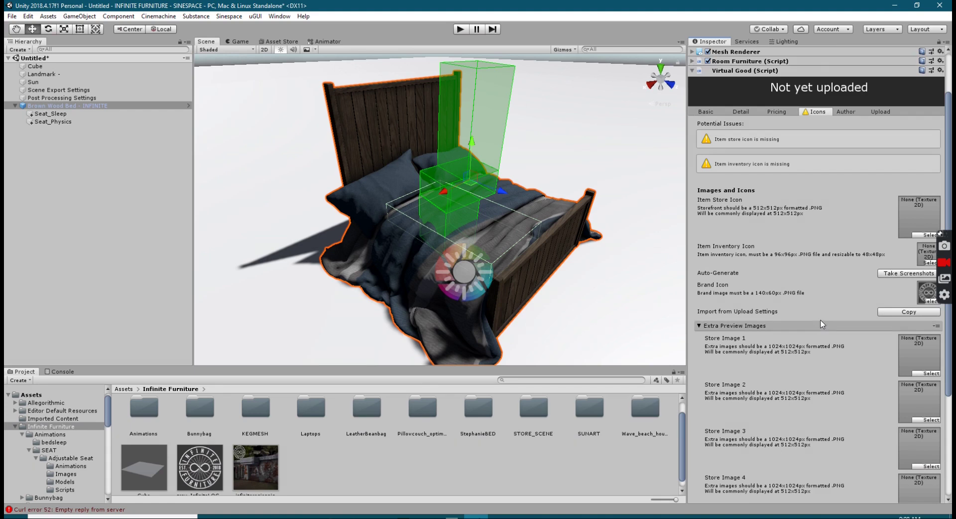
Step: Try to auto-generate the icon screenshots, and assign the grey Infinite Furniture logo as the item store and inventory icons
scroll(820, 324, "up", 3)
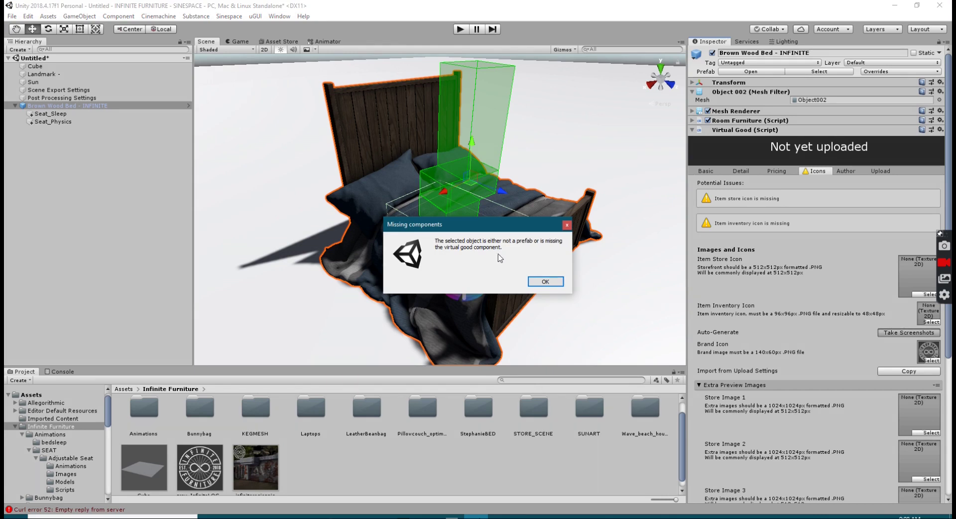
left_click(557, 282)
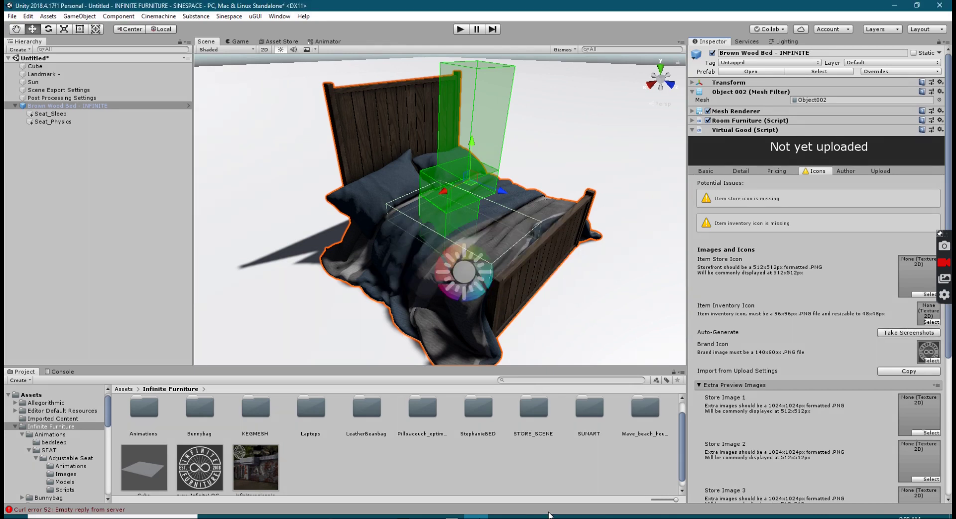
scroll(251, 455, "up", 2)
scroll(247, 460, "down", 3)
left_click_drag(192, 468, 913, 269)
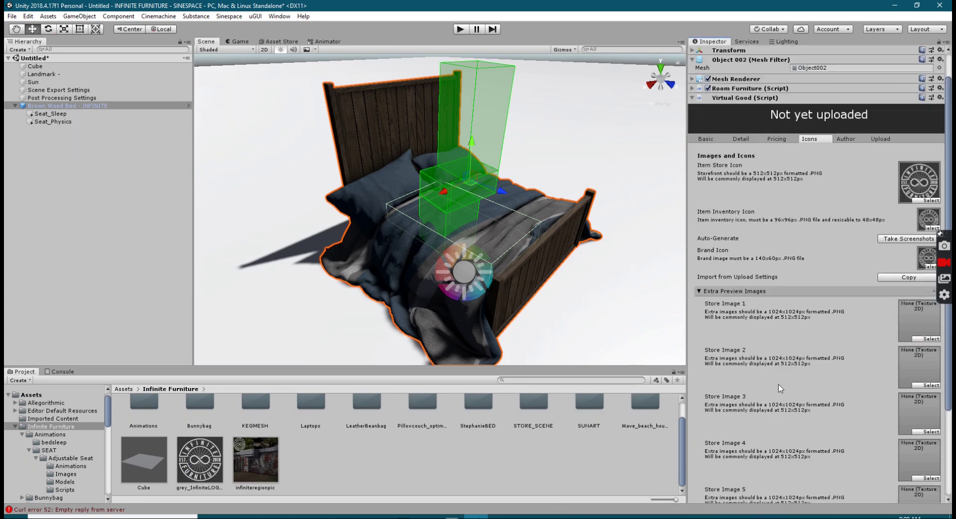
scroll(897, 229, "down", 3)
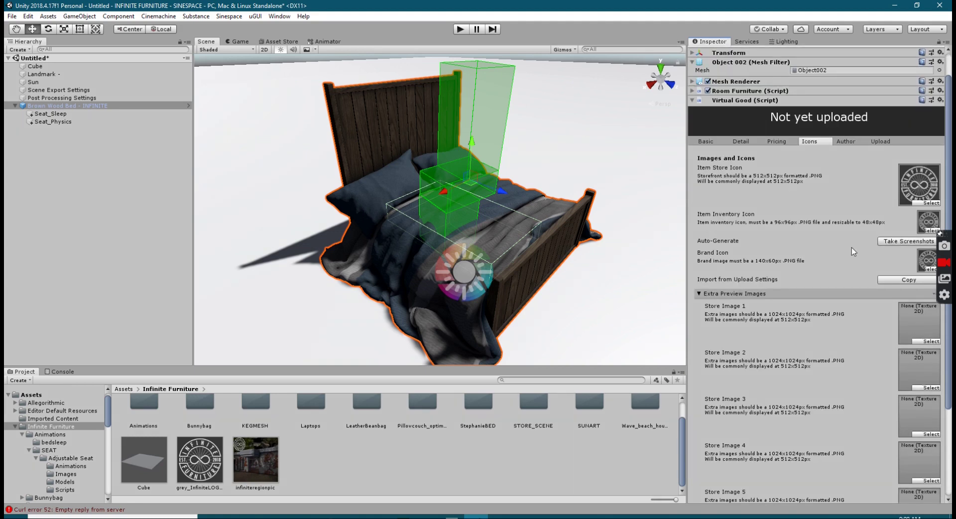
Step: Set the author details to developer name Infinite Furniture and copyright (C)2020 Infinite Furn
left_click(841, 142)
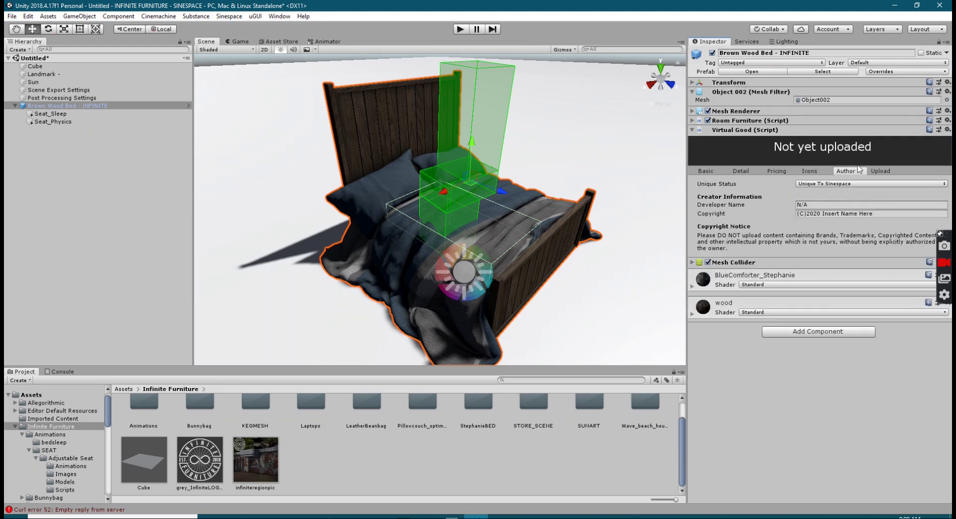
left_click(802, 205)
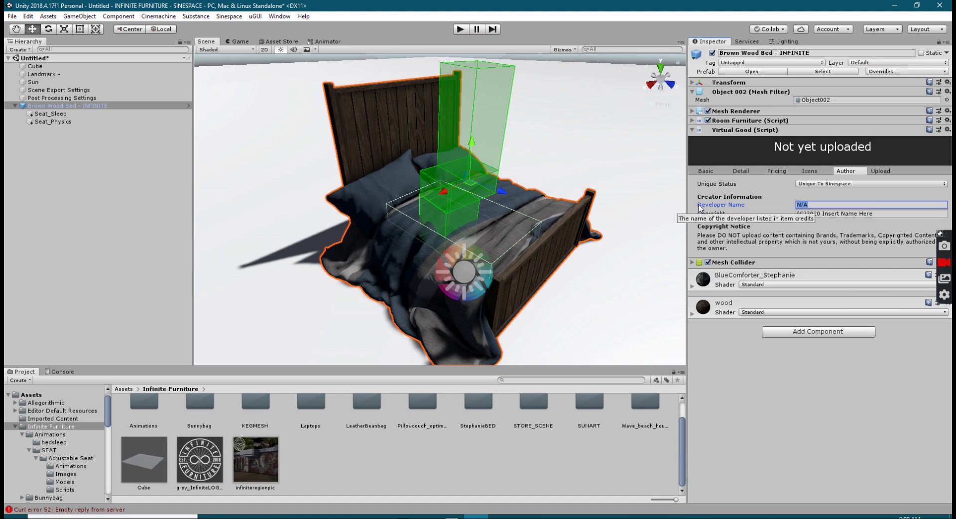
type("Infinite Furniture")
left_click_drag(884, 214, 824, 218)
type("Infinite Furn")
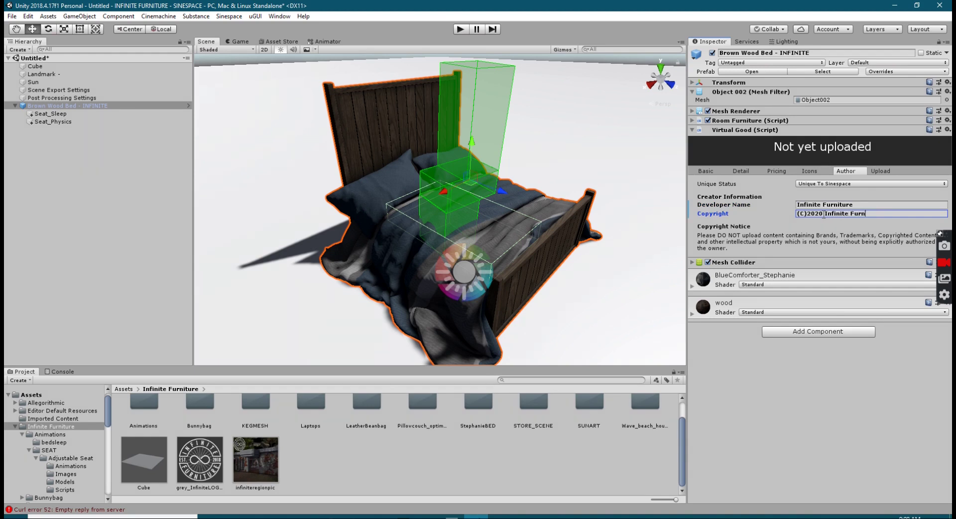
Step: Review the Virtual Good's upload options and basic details, and collapse the component
left_click(881, 170)
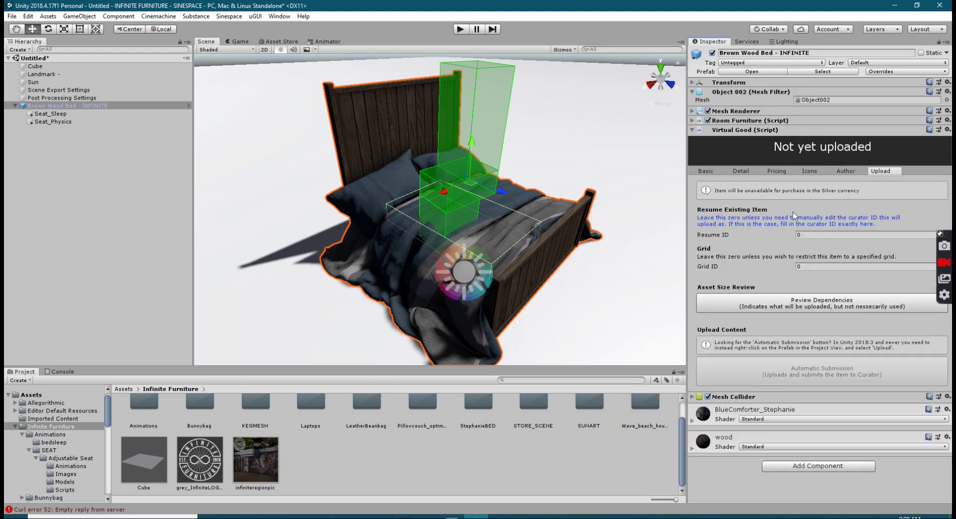
left_click(715, 172)
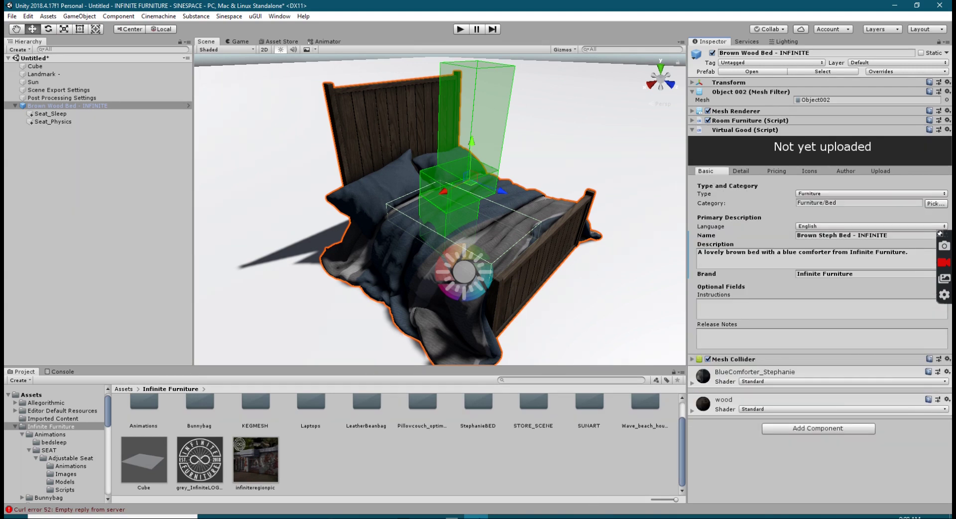
left_click(692, 130)
Step: Save Brown Wood Bed - INFINITE as a new original prefab in the StephanieBED folder
scroll(479, 429, "up", 2)
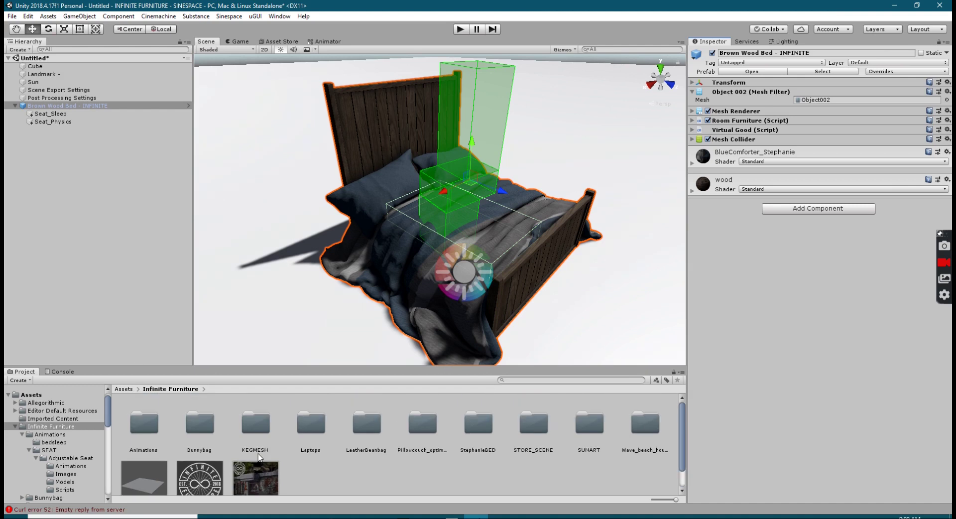
double_click(478, 414)
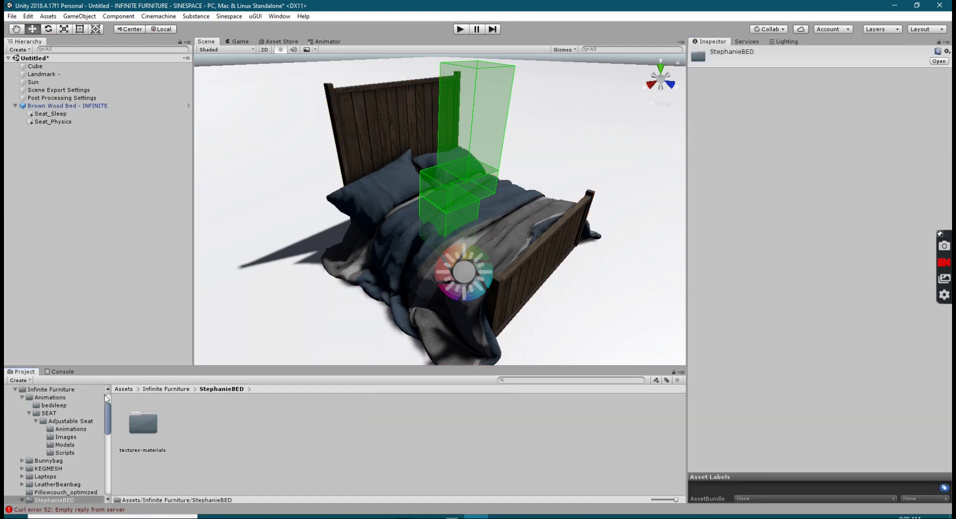
left_click(39, 107)
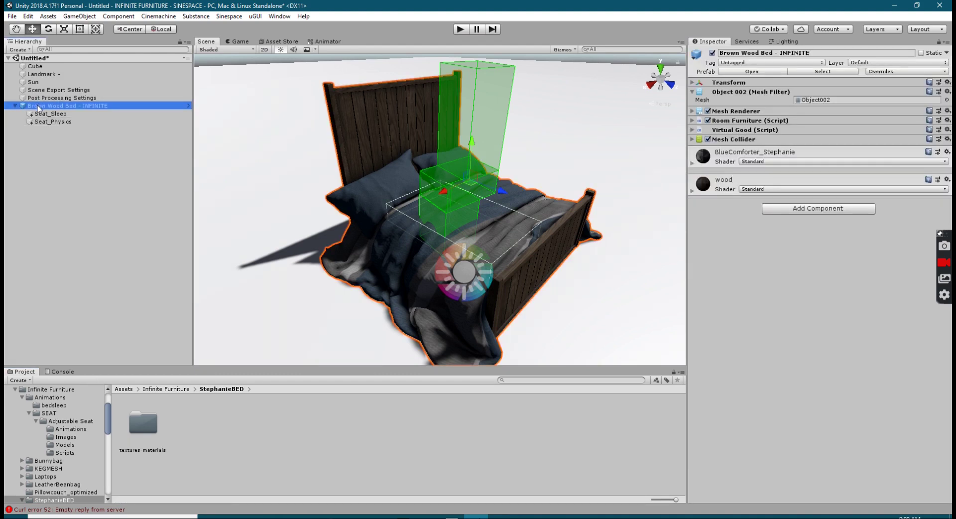
left_click_drag(39, 106, 214, 449)
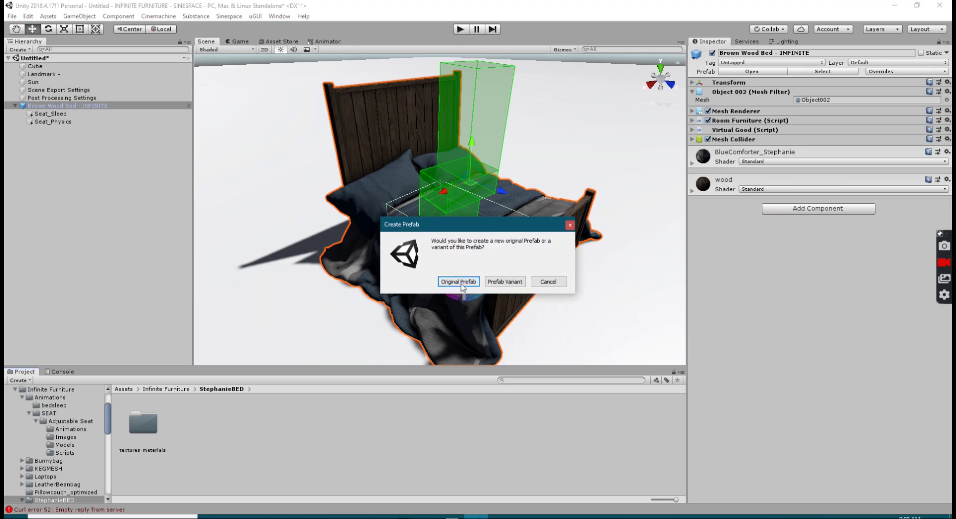
left_click(458, 281)
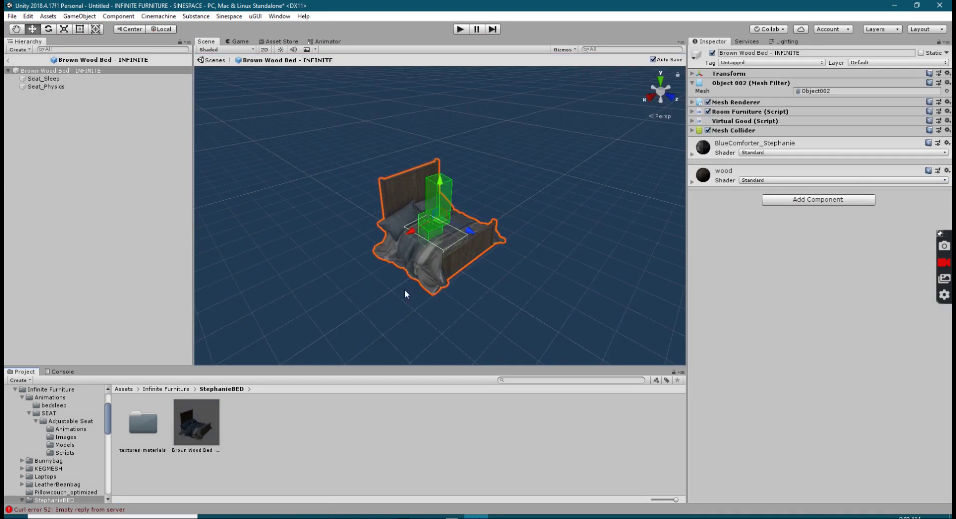
Step: Inspect the bed prefab and its seat volumes from several angles and up close
scroll(413, 278, "up", 5)
left_click_drag(416, 278, 424, 239, "alt")
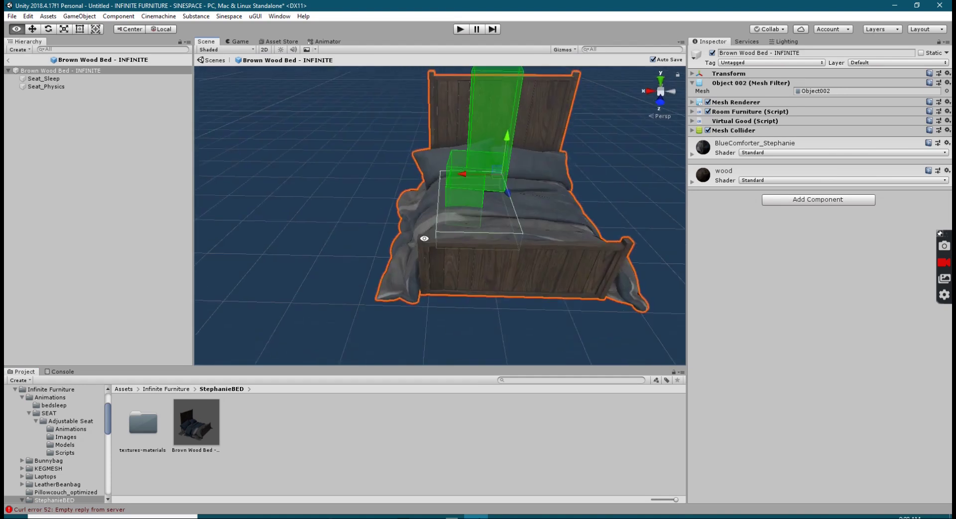
middle_click_drag(424, 238, 309, 275, "alt")
left_click_drag(309, 275, 384, 283, "alt")
middle_click_drag(384, 284, 365, 243, "alt")
scroll(365, 246, "up", 5, "alt")
scroll(366, 247, "down", 1, "alt")
left_click_drag(379, 246, 339, 269, "alt")
scroll(339, 270, "down", 3, "alt")
Step: Start the upload of the Brown Wood Bed - INFINITE prefab from the StephanieBED folder
left_click(196, 417)
right_click(197, 418)
left_click(215, 410)
left_click(508, 282)
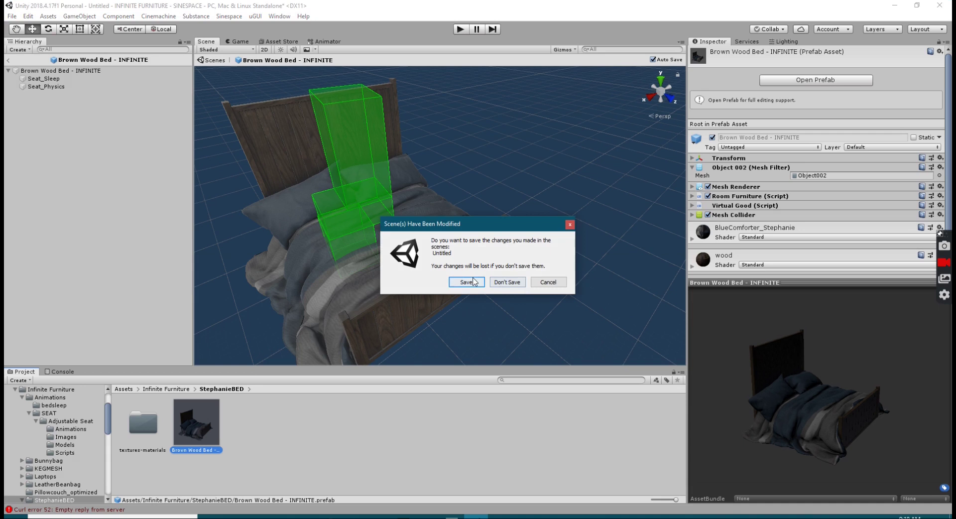
Step: Save the modified scene as sinespace_stephbed_TUTOR in the PROJECTS folder
left_click(465, 283)
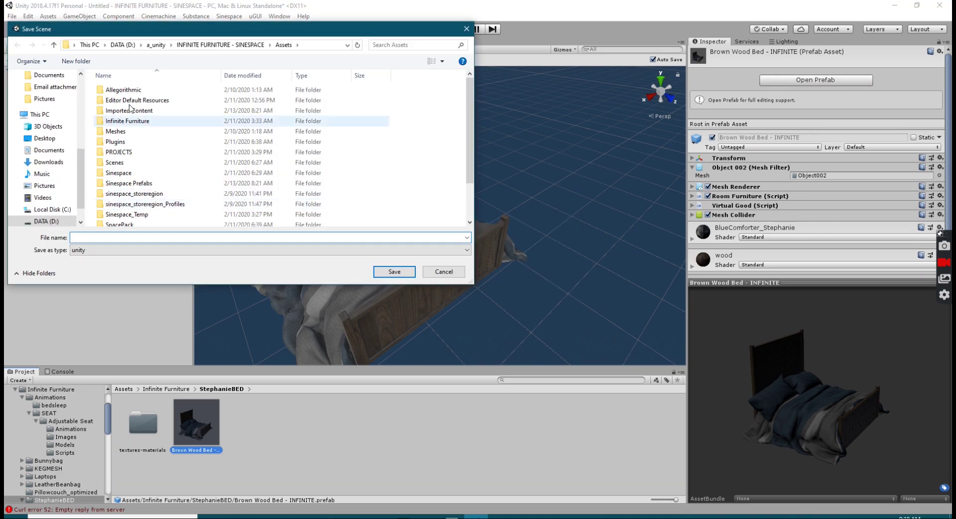
left_click_drag(191, 45, 216, 48)
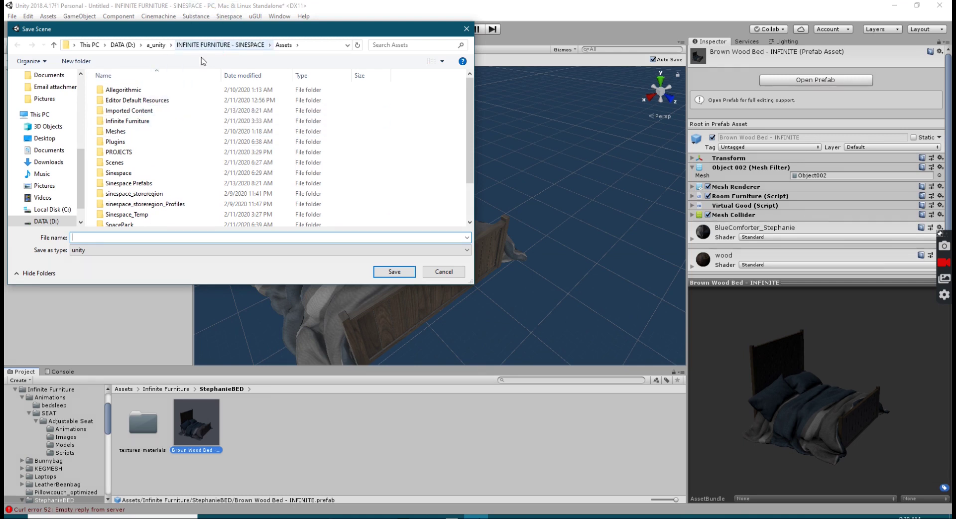
double_click(120, 152)
left_click(151, 152)
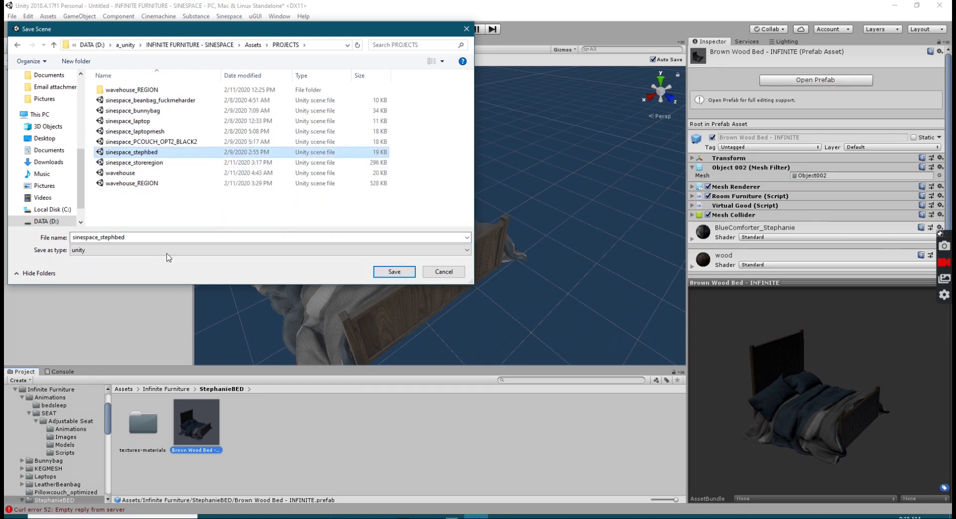
left_click(186, 238)
type("_TUTOR")
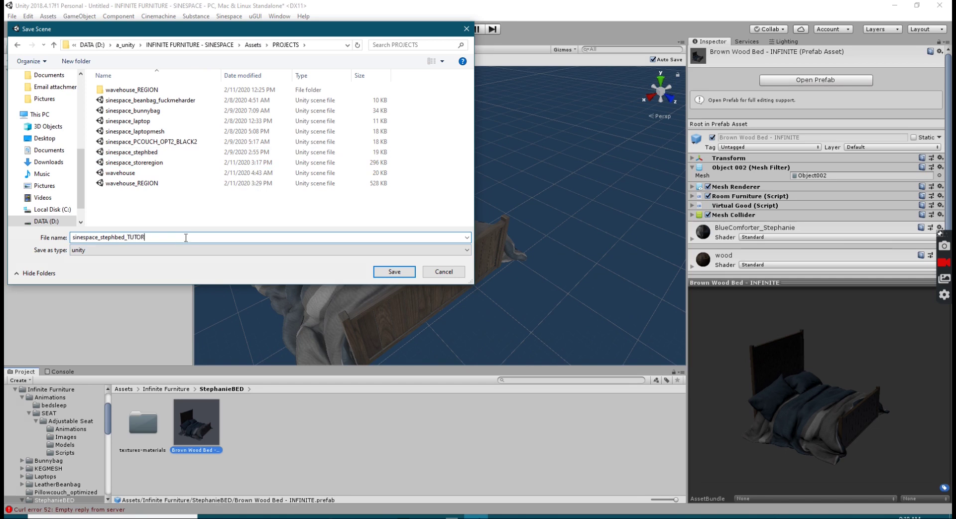
key("Return")
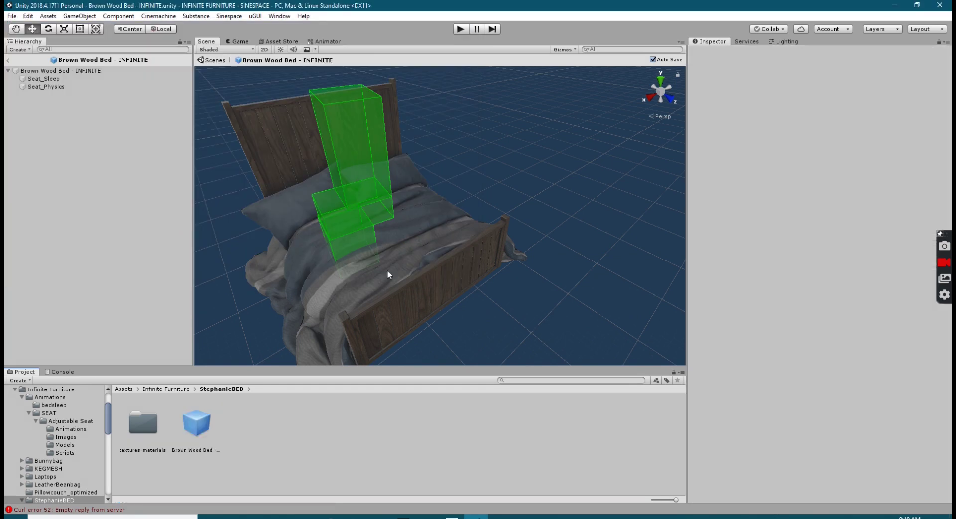
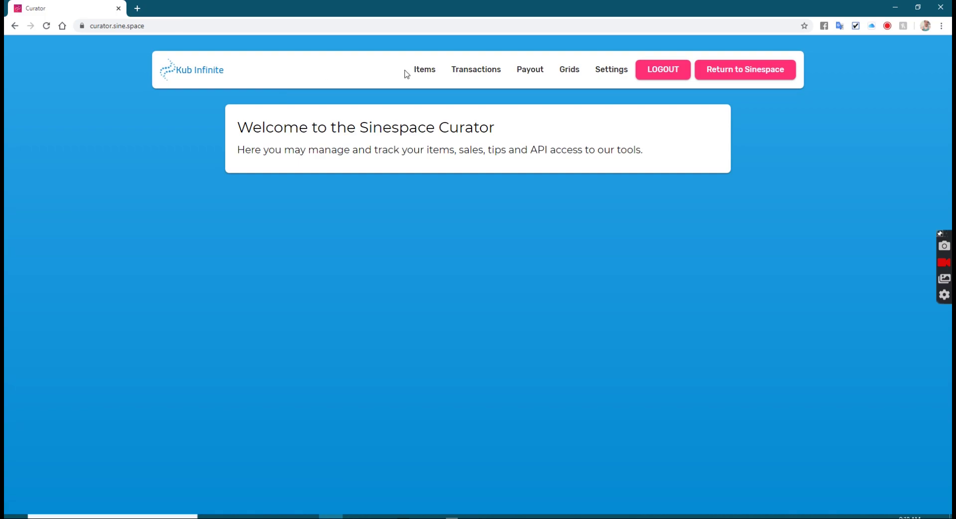
Step: Open the item list in the Sinespace Curator and check the status of Brown Steph Bed - INFINITE
left_click(101, 26)
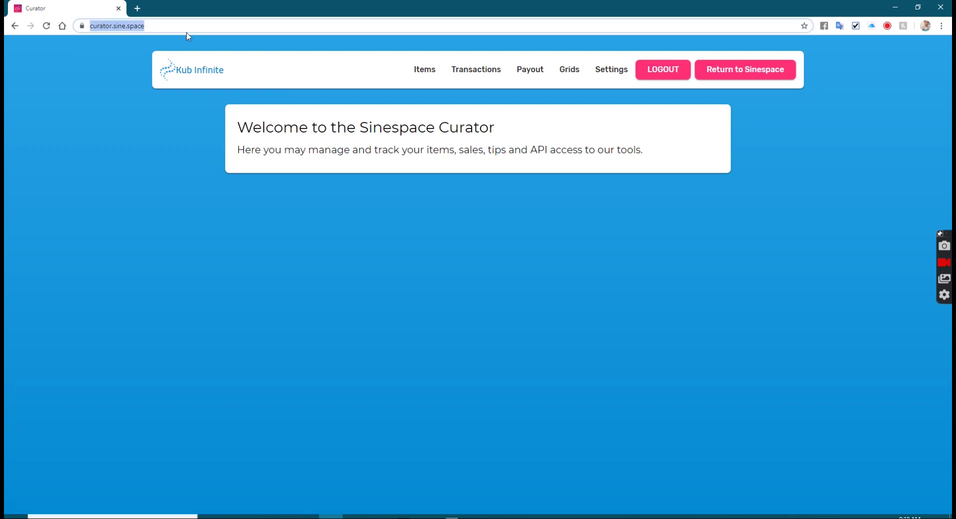
left_click(419, 70)
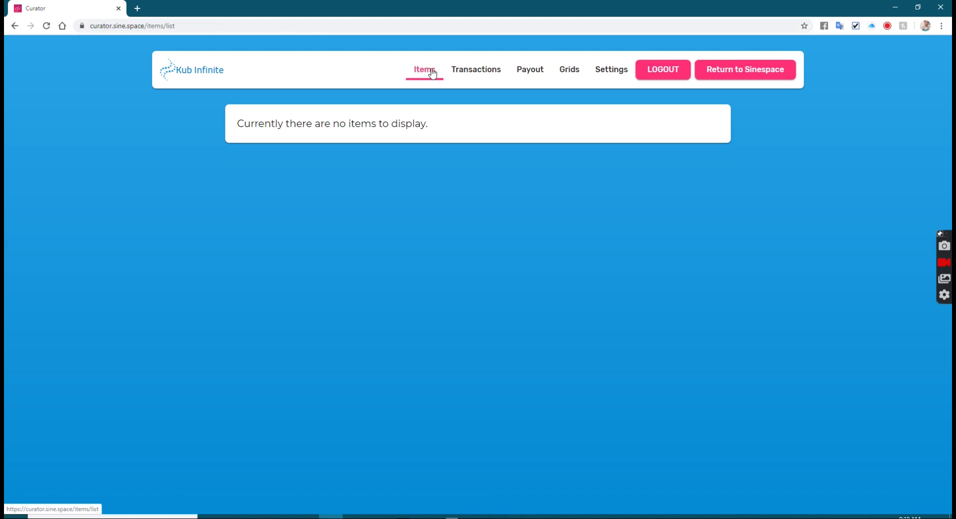
scroll(280, 195, "down", 1)
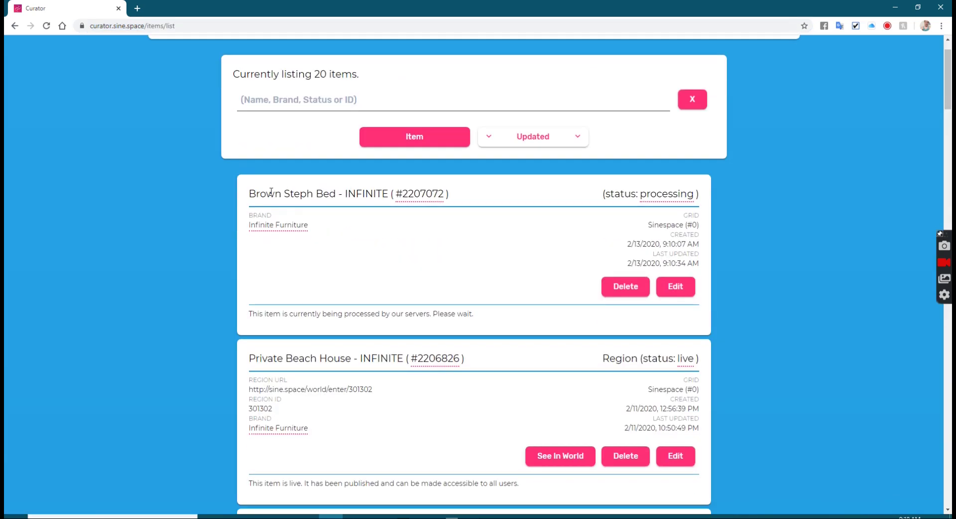
left_click_drag(252, 193, 706, 198)
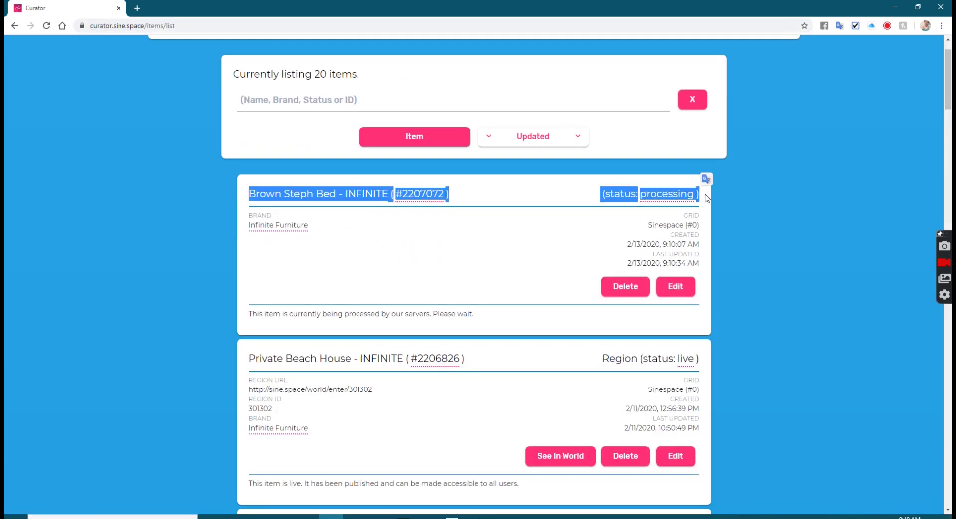
left_click(706, 198)
triple_click(706, 198)
left_click_drag(245, 199, 250, 193)
double_click(264, 192)
left_click(265, 192)
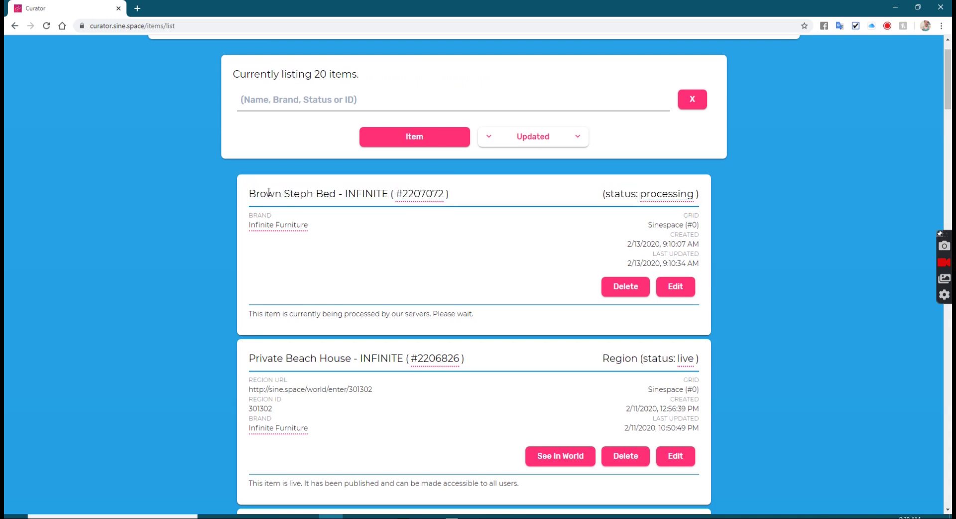
Step: Look through the other Infinite Furniture items in the list and their publication statuses
scroll(591, 247, "down", 3)
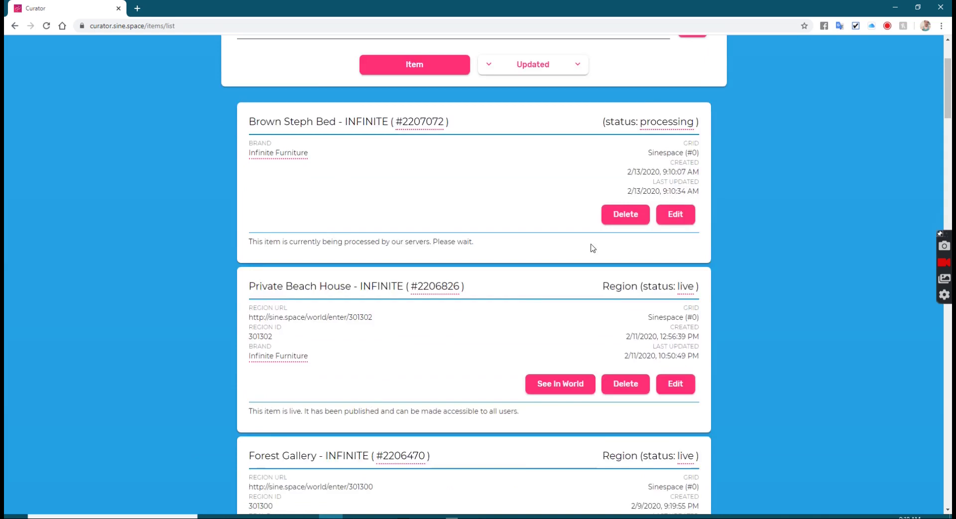
scroll(617, 244, "down", 3)
scroll(613, 254, "up", 8)
scroll(632, 279, "down", 6)
scroll(639, 293, "down", 15)
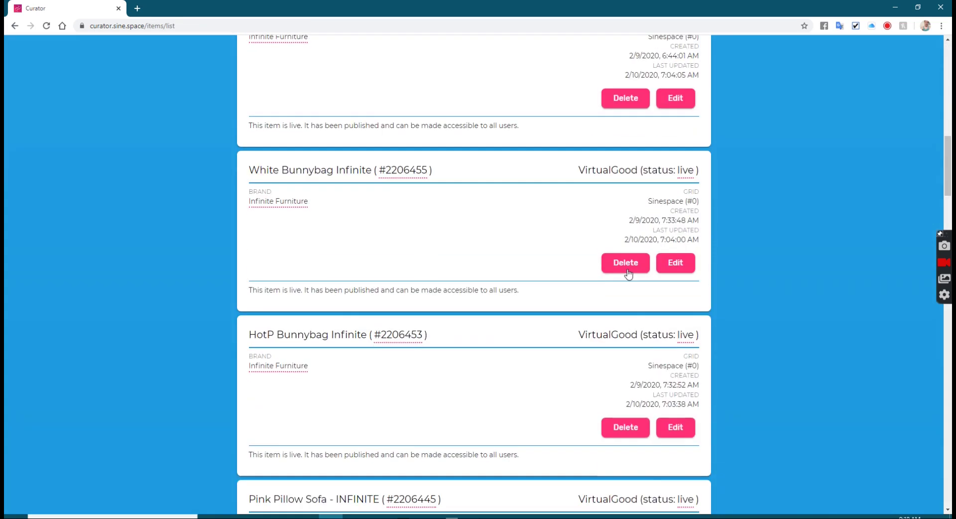
scroll(754, 343, "down", 13)
middle_click(780, 435)
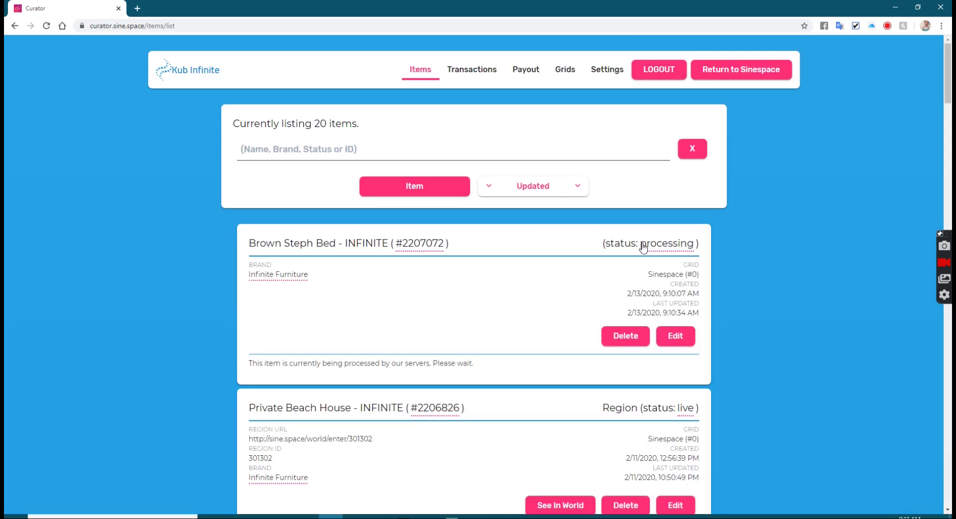
Step: Recheck the processing status and item type of Brown Steph Bed - INFINITE
left_click_drag(601, 243, 712, 247)
left_click(706, 248)
left_click(582, 250)
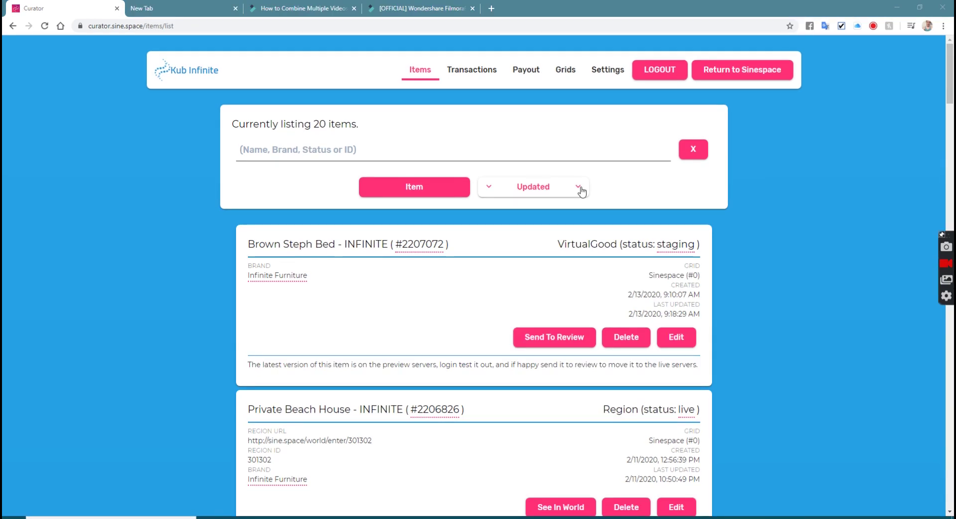
left_click_drag(556, 247, 705, 257)
left_click(608, 250)
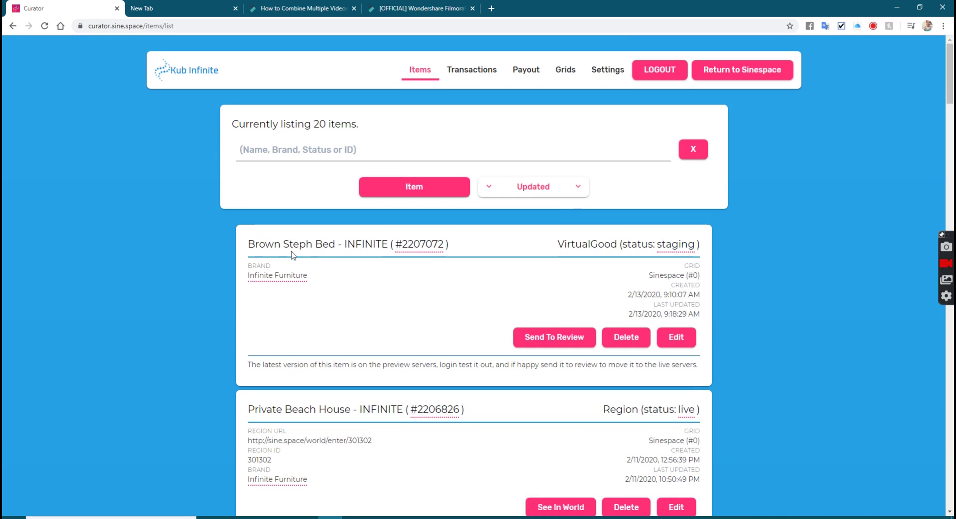
Step: Switch to sinespace and walk the avatar into the wooden beach house, viewing its open floor from above
left_click(523, 518)
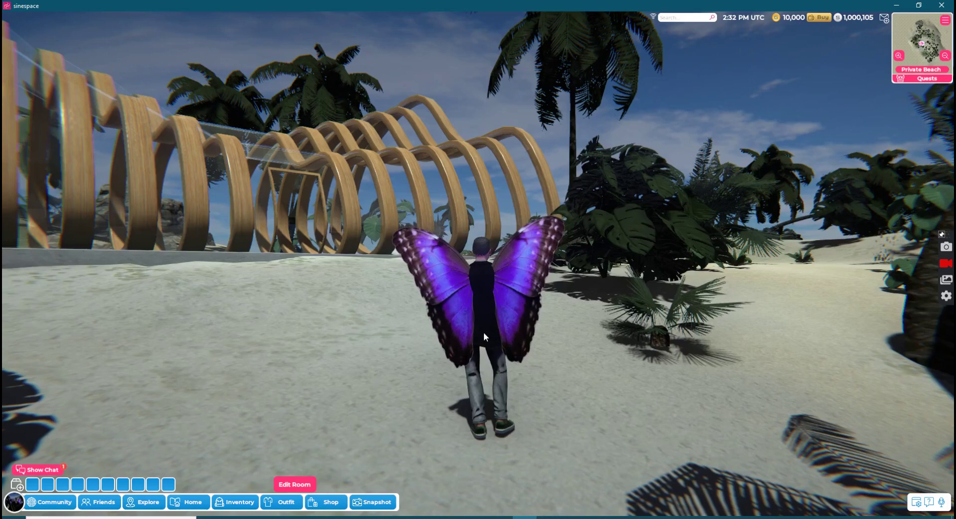
key("a")
key("w")
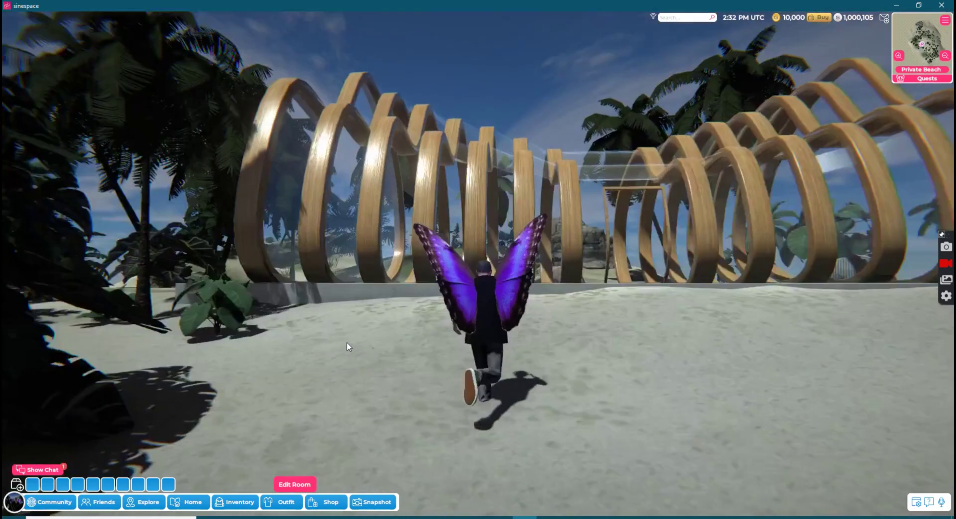
key("d")
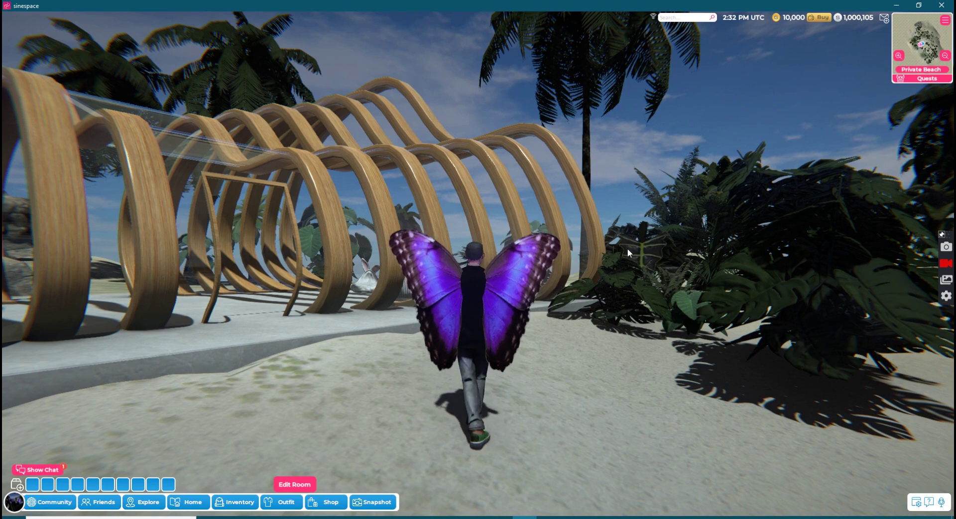
key("w")
key("a")
key("w")
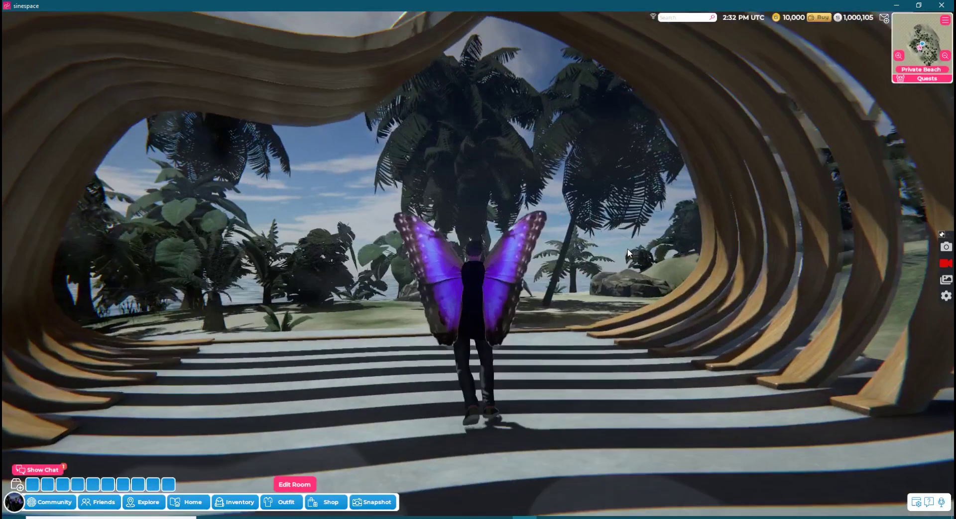
key("d")
right_click_drag(423, 347, 424, 370)
right_click_drag(393, 276, 272, 245)
scroll(272, 241, "up", 4)
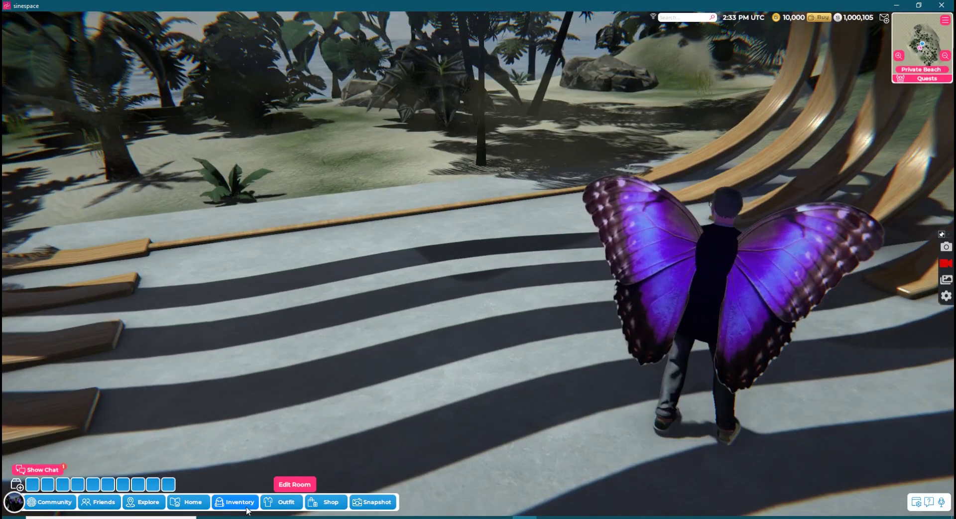
Step: Check the details of Brown Steph Bed - INFINITE in the avatar's inventory, and close the inventory
left_click(246, 507)
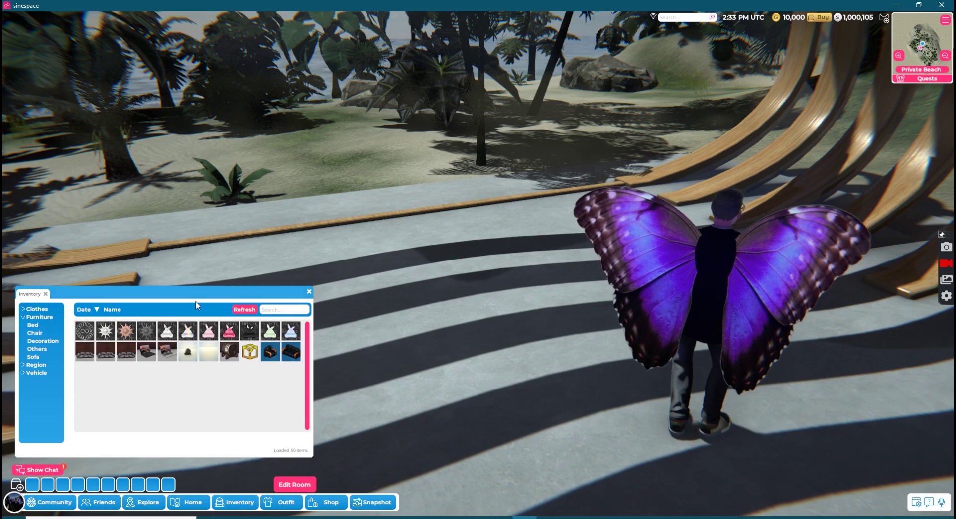
mouse_move(88, 336)
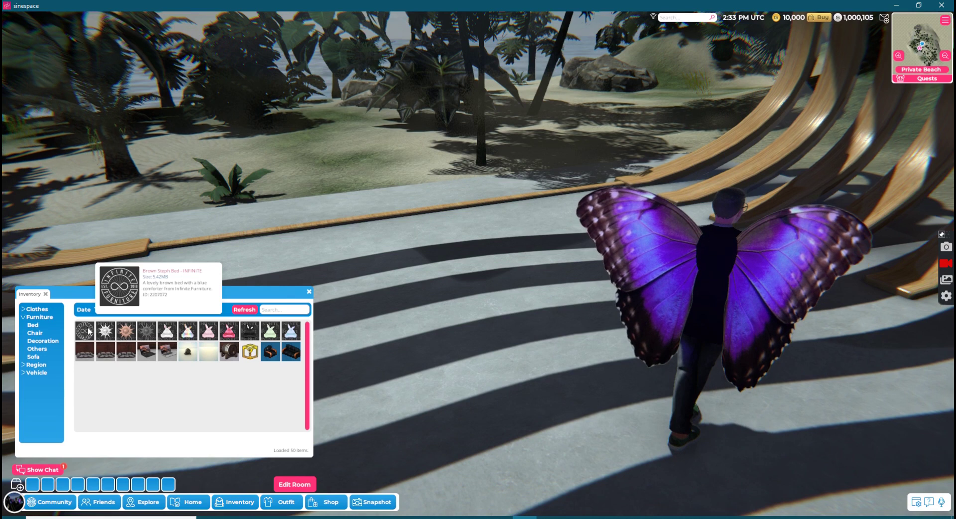
left_click(309, 292)
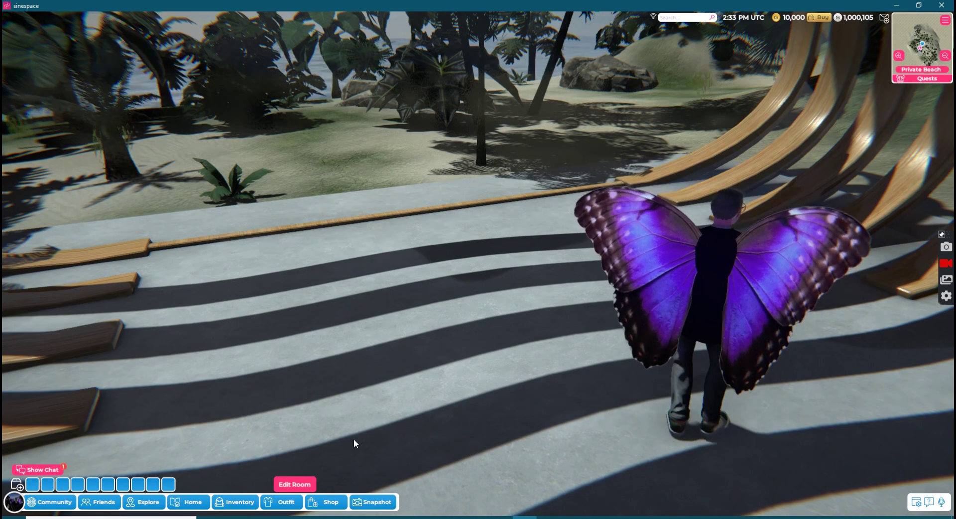
Step: Switch to Unity, maximize its window and open the textures-materials folder inside StephanieBED
left_click(349, 517)
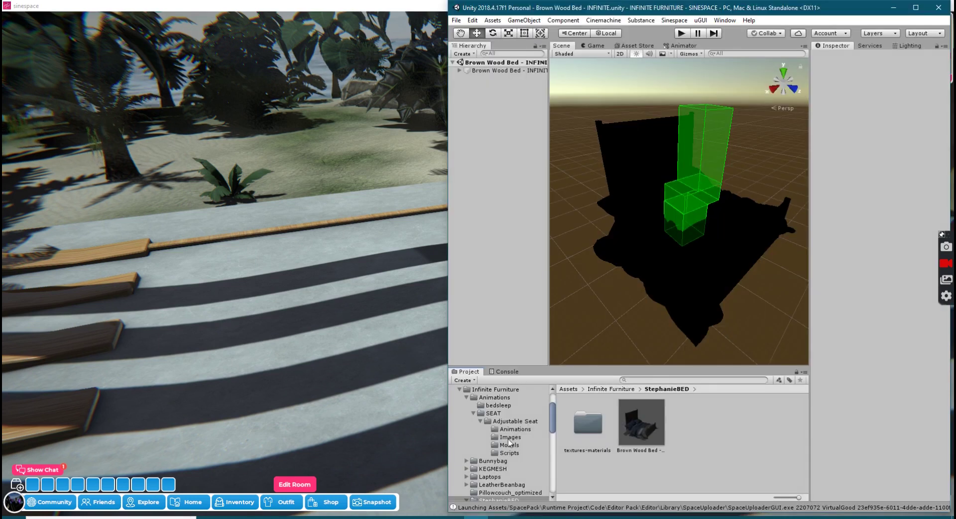
left_click(621, 389)
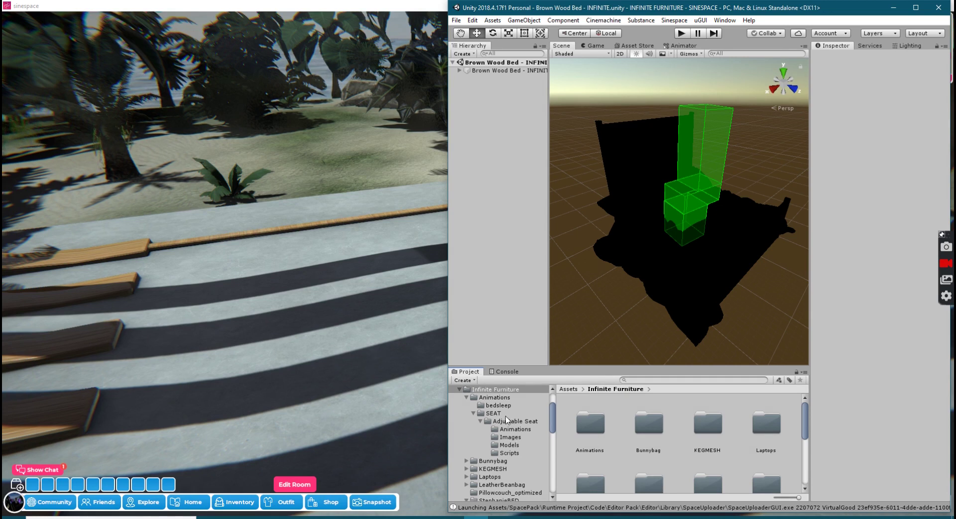
scroll(507, 423, "down", 3)
left_click(915, 7)
left_click(66, 443)
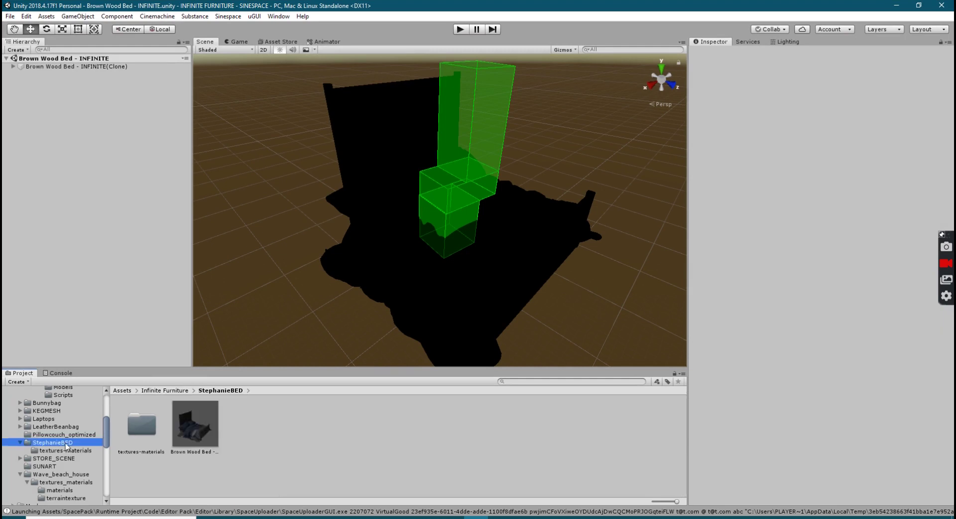
double_click(135, 414)
Step: Set the maximum size of the fabrics_blue_2D_View texture to 512
left_click(247, 419)
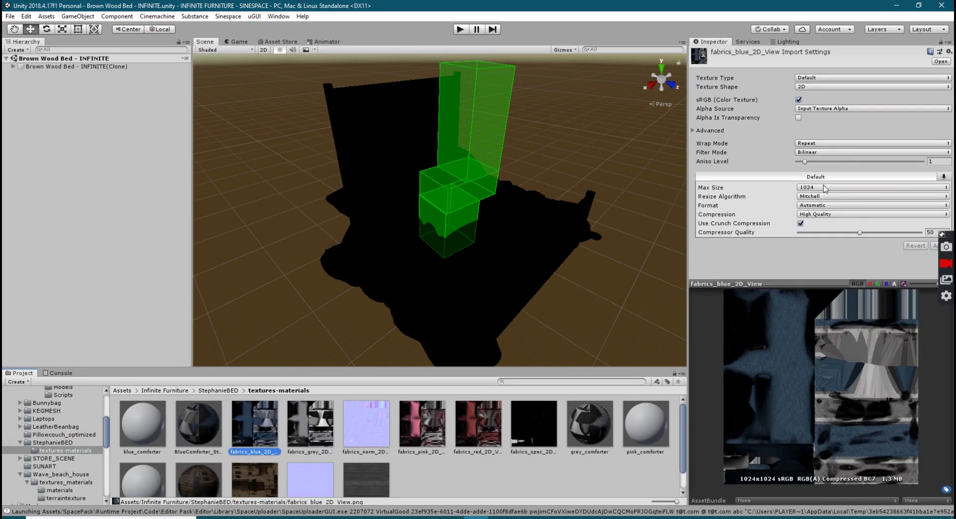
left_click(817, 188)
left_click(821, 242)
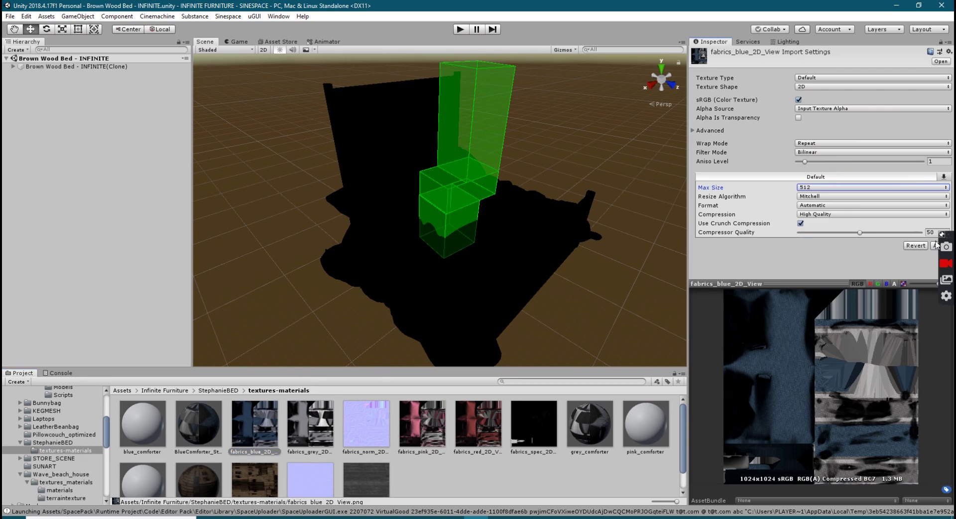
left_click(882, 187)
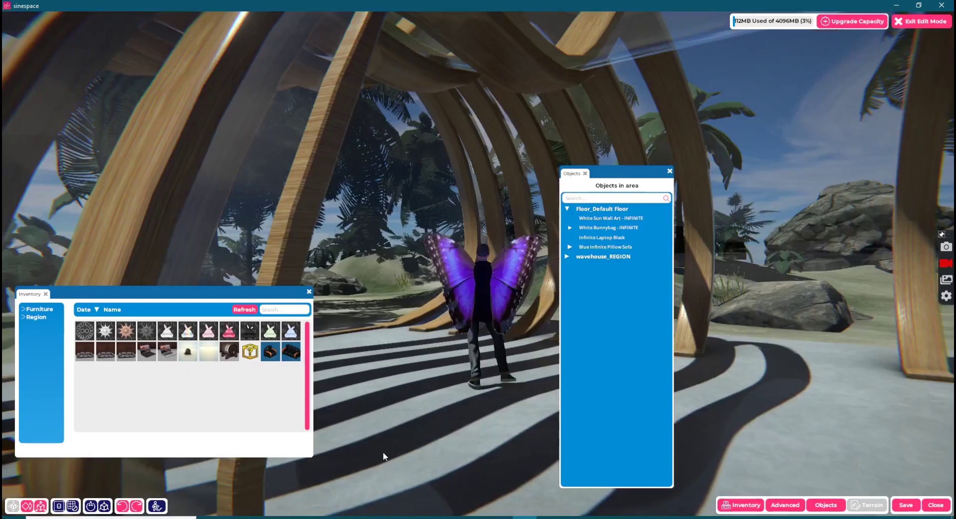
Step: Place the Brown Steph Bed from the sinespace inventory on the beach house floor, and exit edit mode, saving the floorplan
right_click_drag(456, 368, 460, 250)
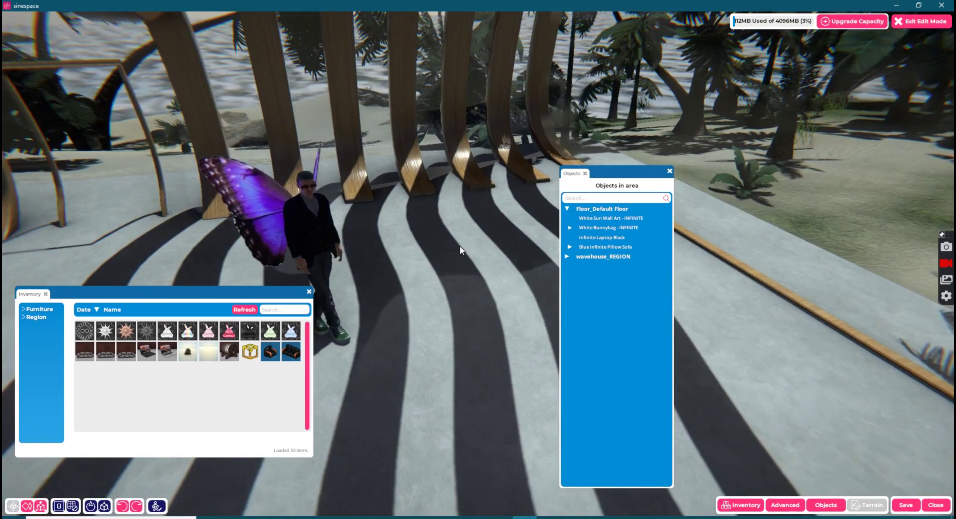
scroll(460, 247, "up", 3)
left_click_drag(85, 331, 493, 254)
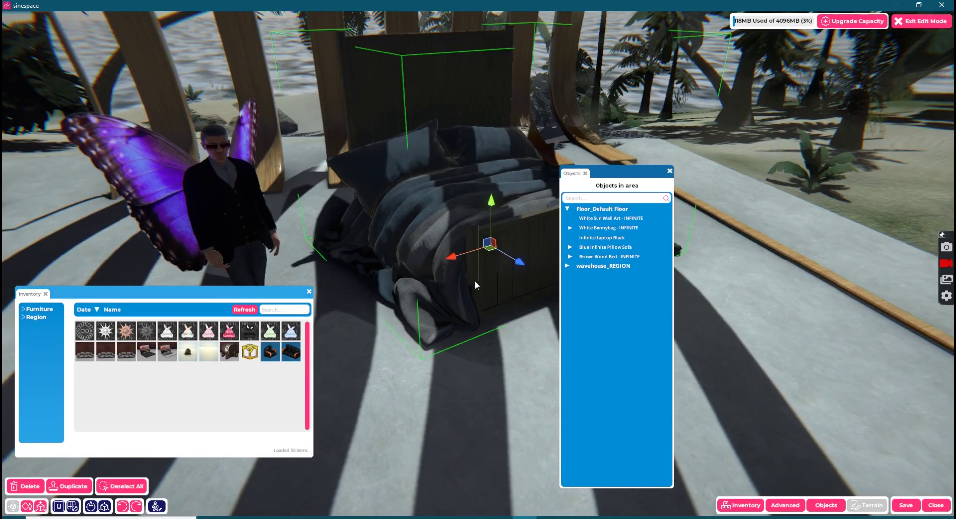
left_click(903, 22)
left_click(446, 315)
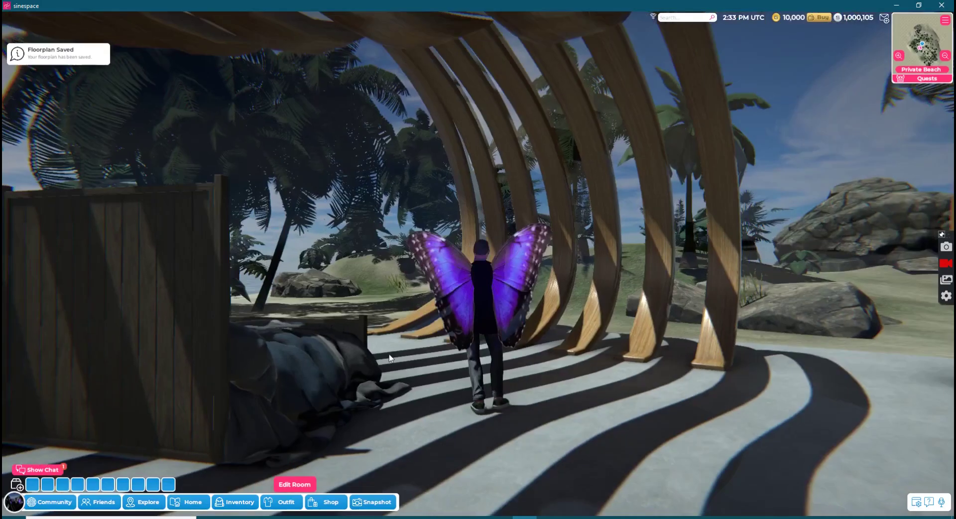
Step: Test the placed bed by having the avatar lie down on it and leave it again
left_click_drag(295, 348, 186, 359, "alt")
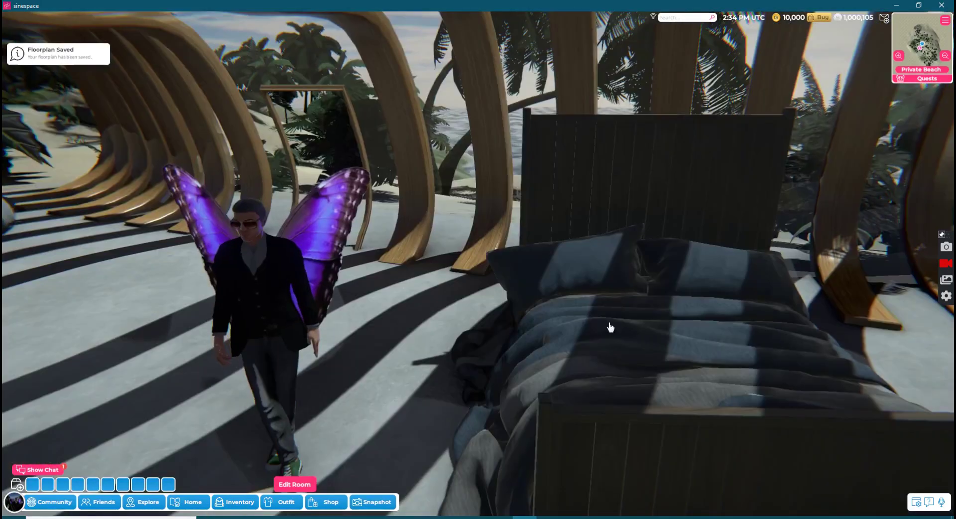
left_click(606, 319)
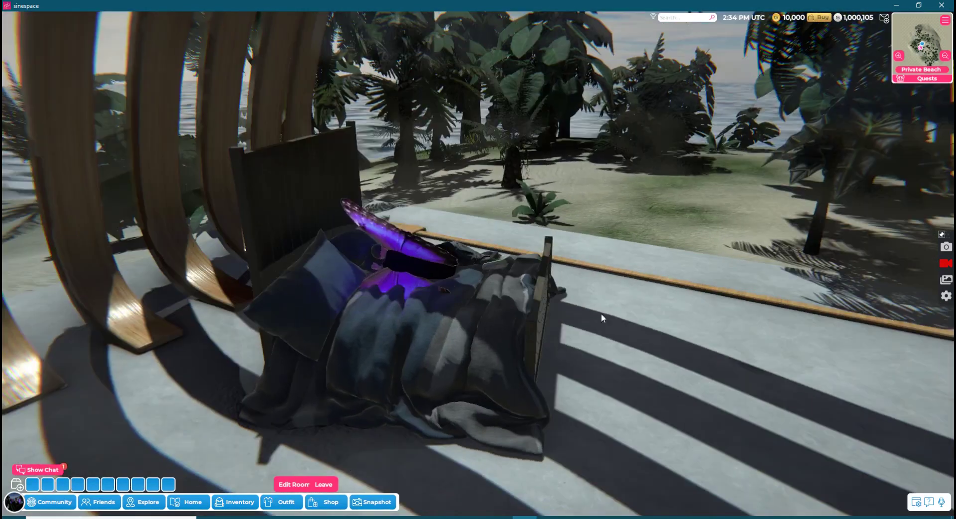
left_click(324, 483)
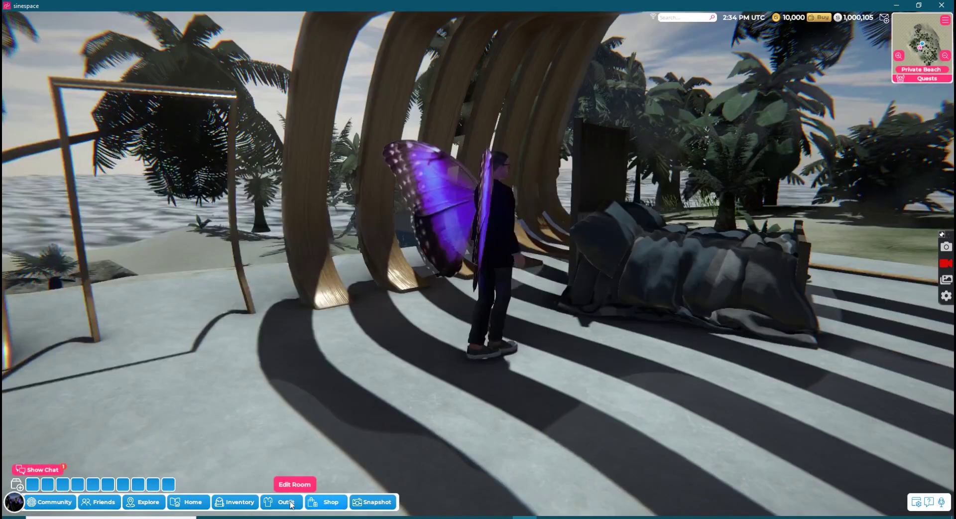
Step: Browse the shop's furniture category down to the Brown Steph Bed listing
left_click(328, 501)
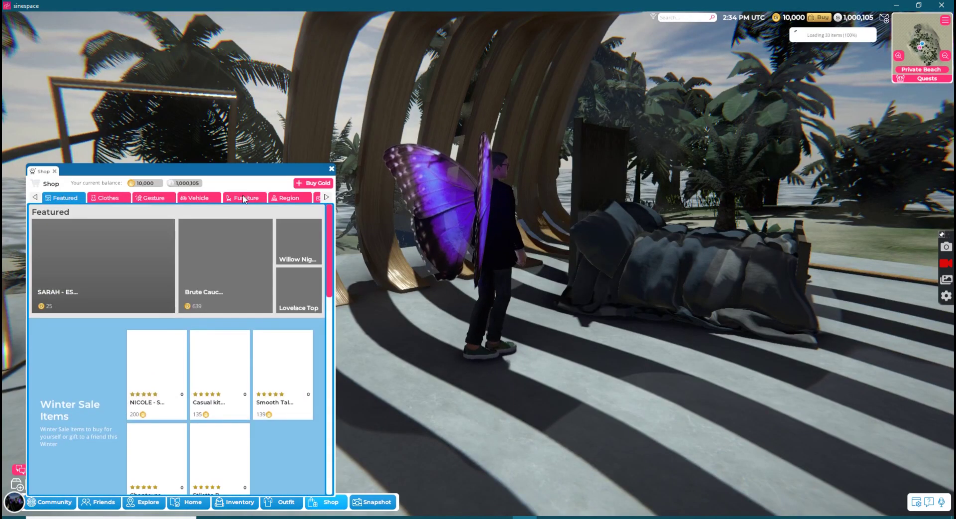
left_click(244, 198)
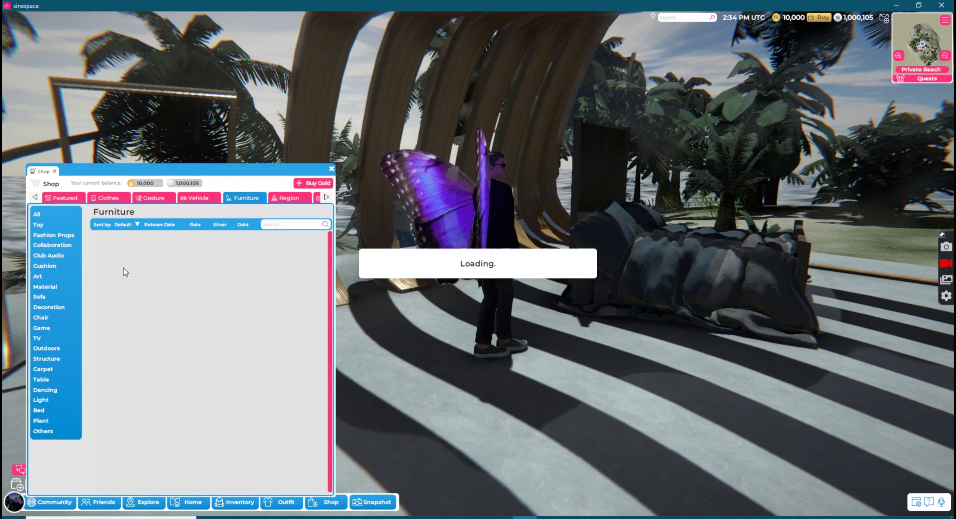
scroll(314, 330, "down", 2)
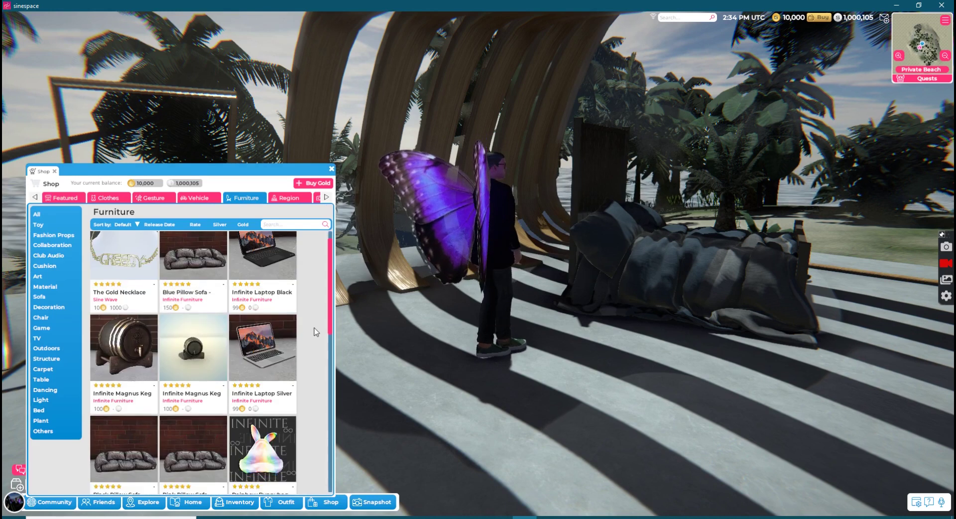
left_click_drag(331, 294, 307, 469)
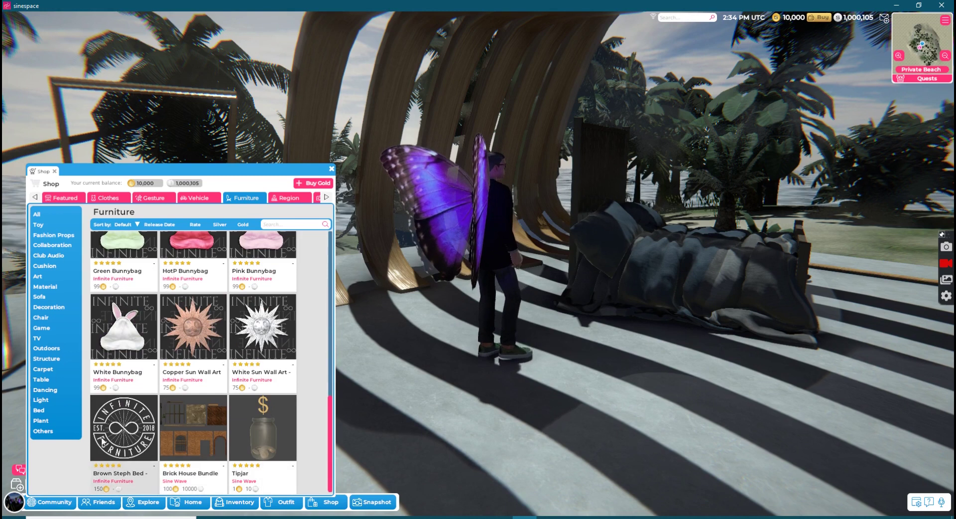
Step: Open the Brown Steph Bed listing in the shop and examine its details and 3D preview
left_click(118, 434)
left_click_drag(196, 369, 264, 328)
scroll(264, 328, "down", 3)
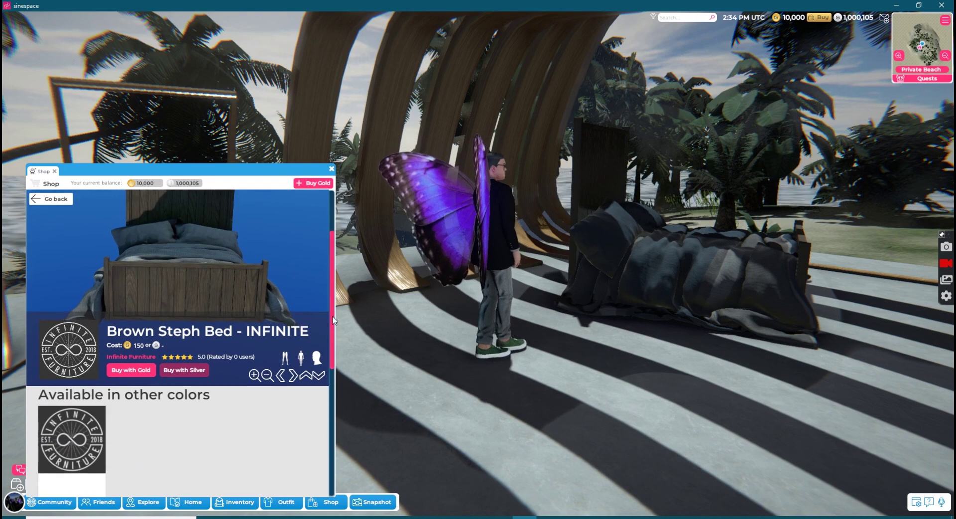
scroll(324, 401, "down", 8)
scroll(327, 262, "up", 10)
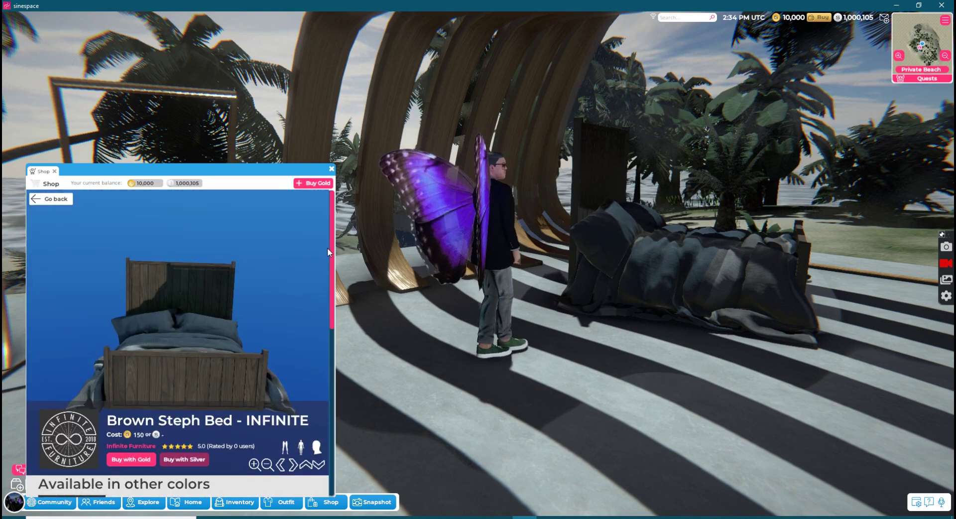
right_click_drag(414, 277, 358, 423)
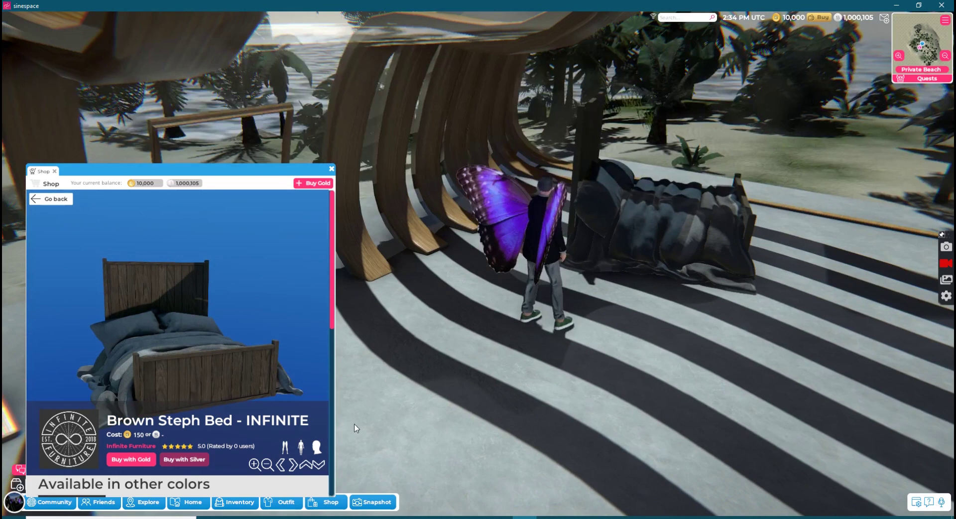
Step: Switch to Unity and examine the Brown Wood Bed clone and its seat volumes in the scene from several angles
mouse_move(330, 516)
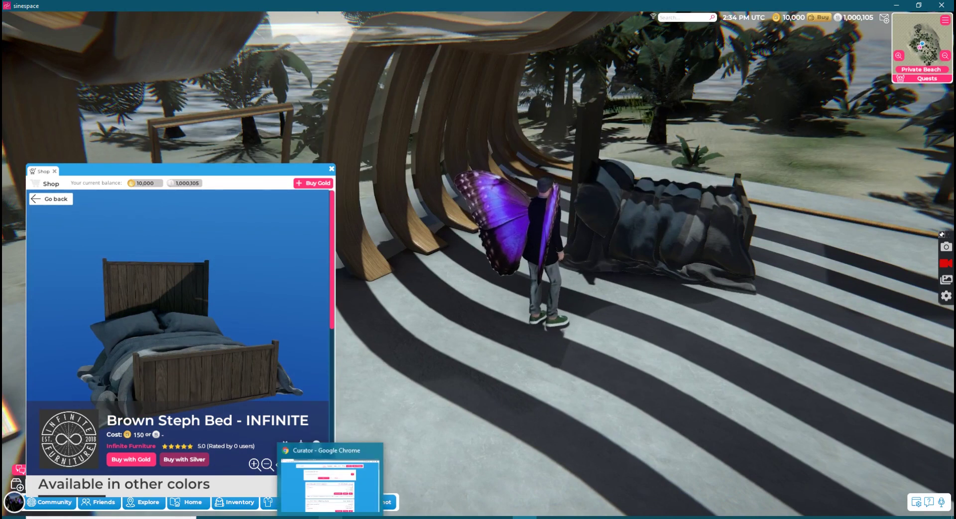
mouse_move(378, 517)
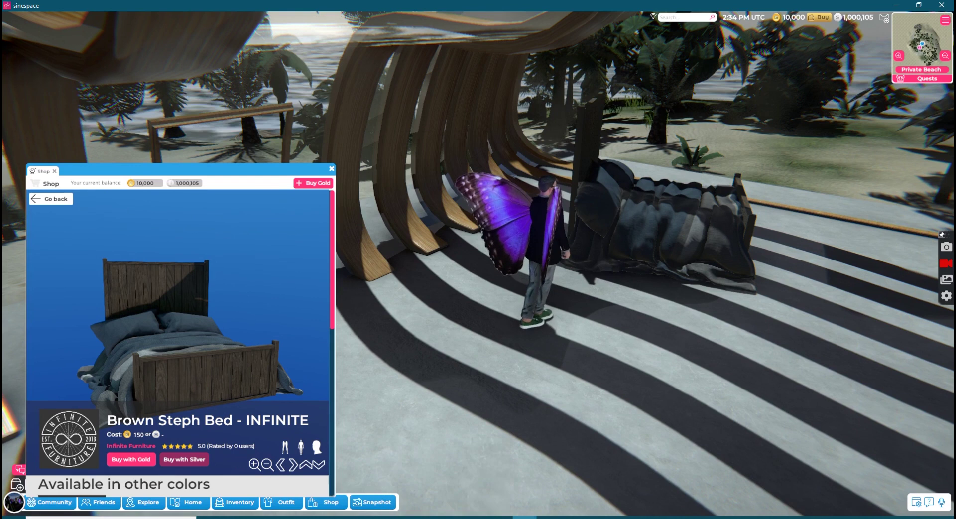
mouse_move(548, 518)
mouse_move(475, 517)
left_click(475, 480)
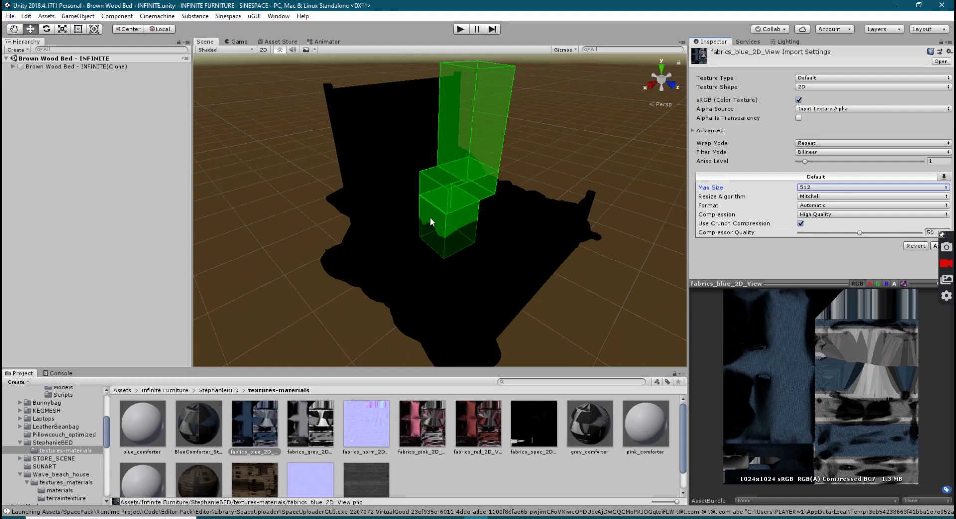
scroll(420, 203, "up", 2)
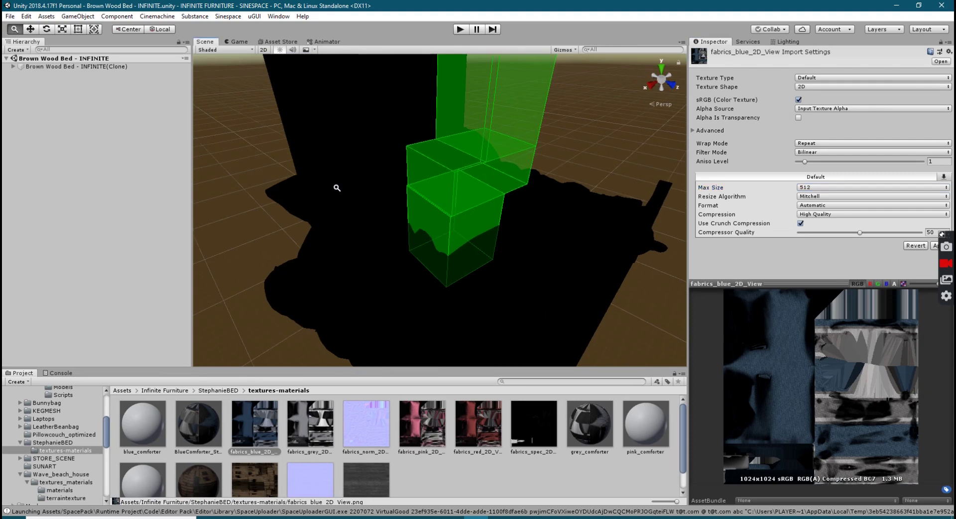
left_click_drag(363, 192, 340, 235, "alt")
scroll(374, 244, "down", 5)
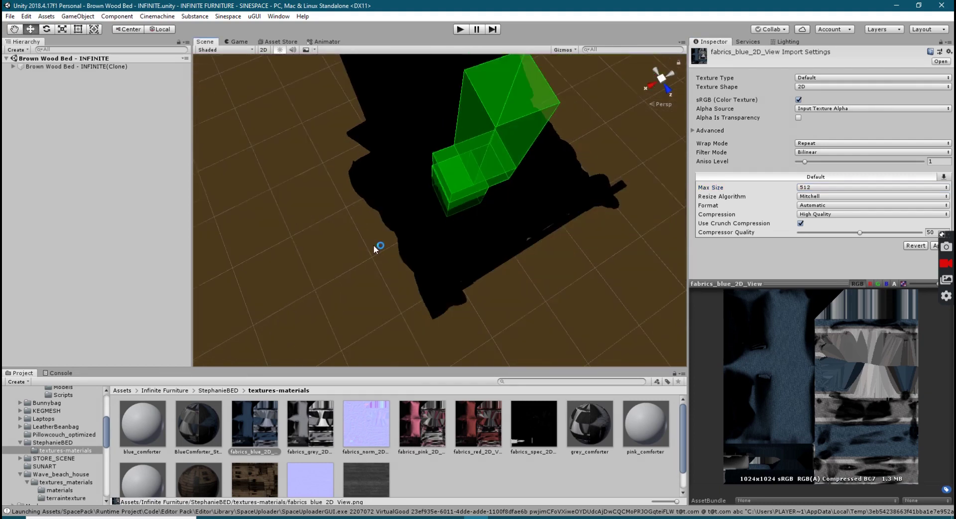
left_click_drag(437, 216, 324, 175, "alt")
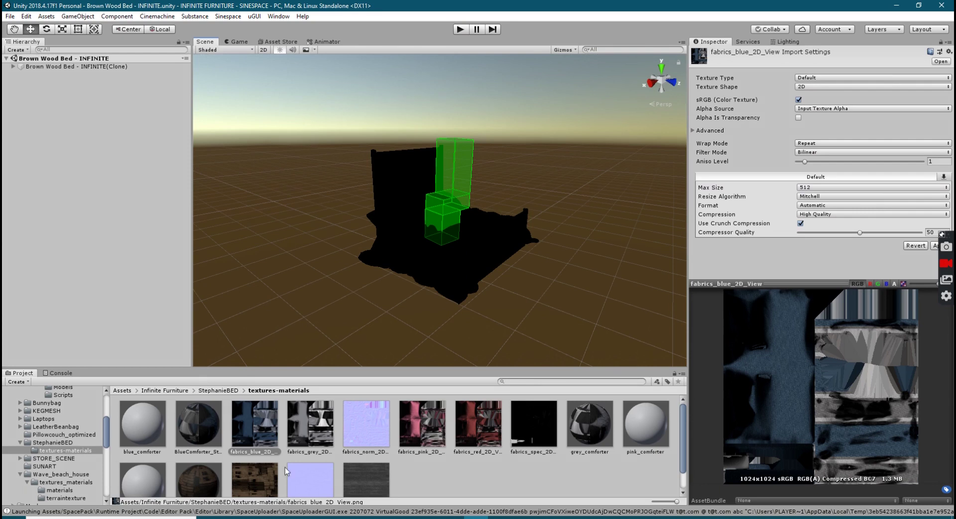
Step: Open the Brown Wood Bed - INFINITE prefab from the StephanieBED folder, reverting the unapplied import settings of the fabrics_blue_2D_View texture
left_click(62, 442)
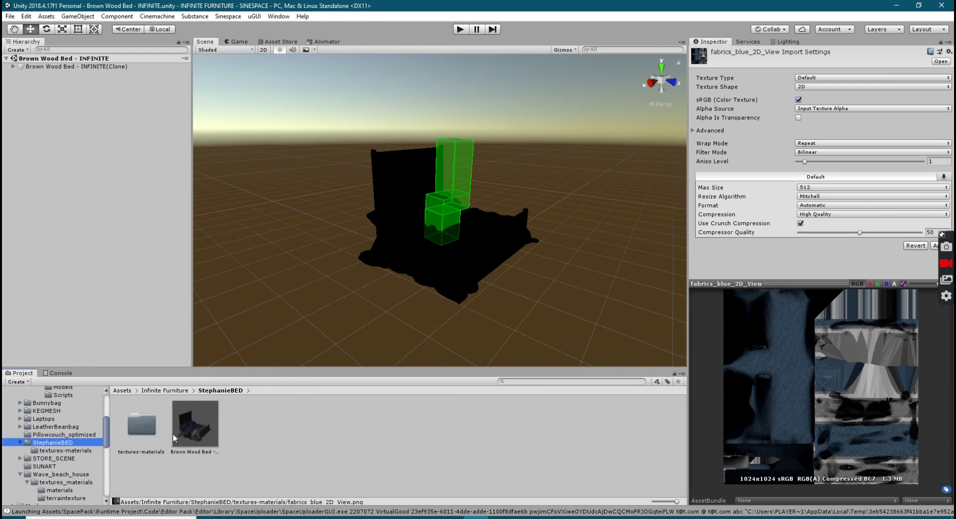
left_click(188, 423)
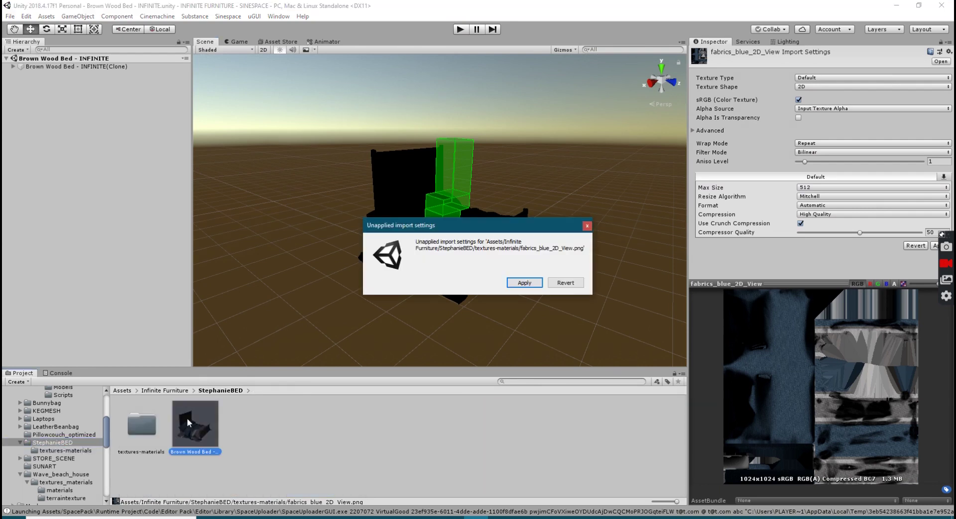
left_click(566, 283)
double_click(204, 418)
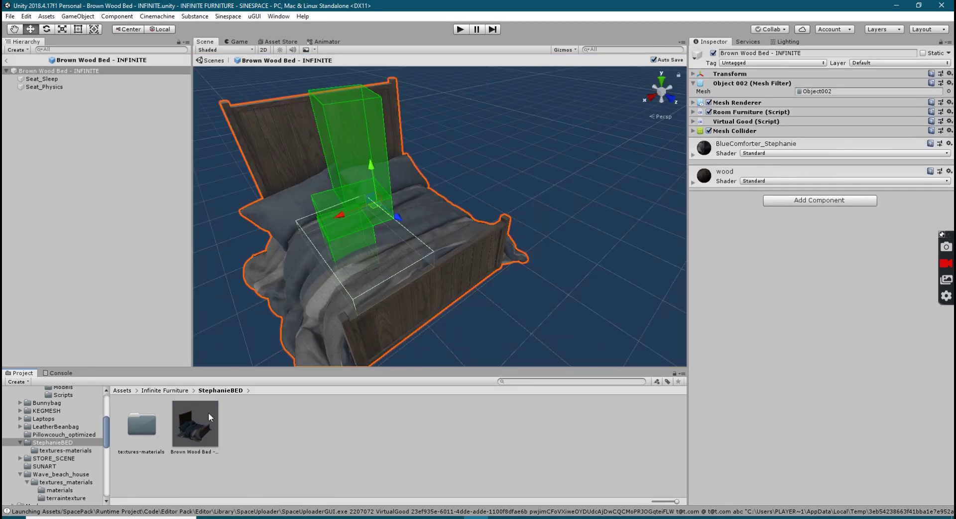
Step: Examine the opened bed prefab from several angles and review the commands available for its asset, including Upload to Sinespace
left_click_drag(339, 258, 392, 270, "alt")
scroll(826, 172, "down", 1)
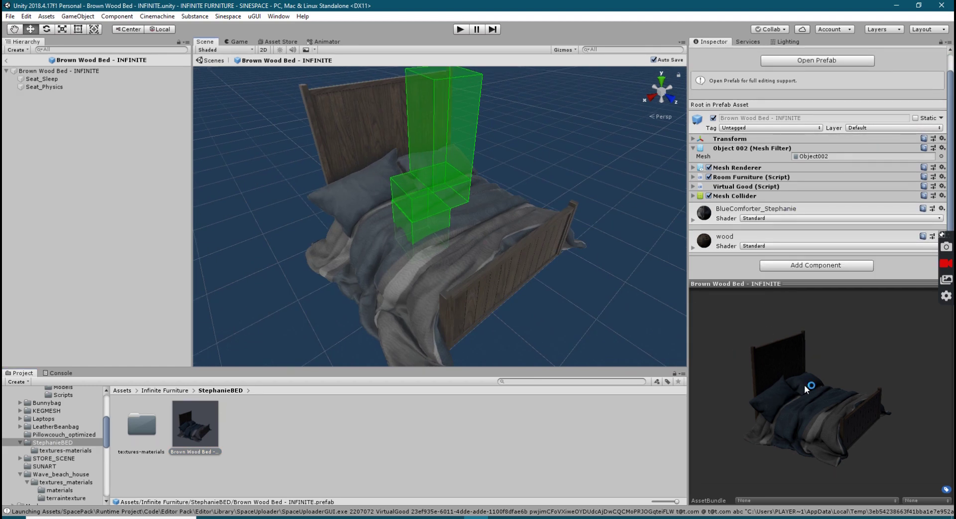
right_click(182, 427)
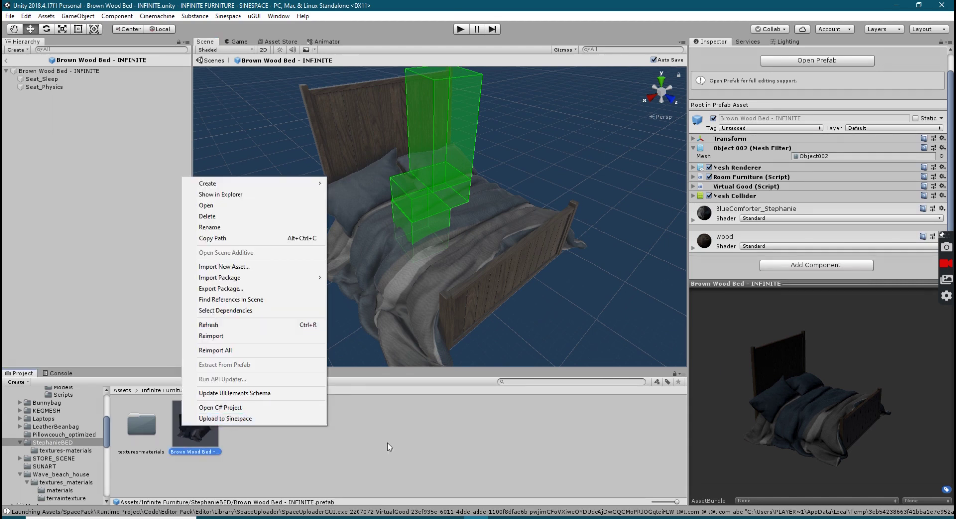
left_click(397, 234, "alt")
middle_click_drag(380, 223, 415, 213)
scroll(424, 229, "up", 3)
scroll(425, 229, "down", 5)
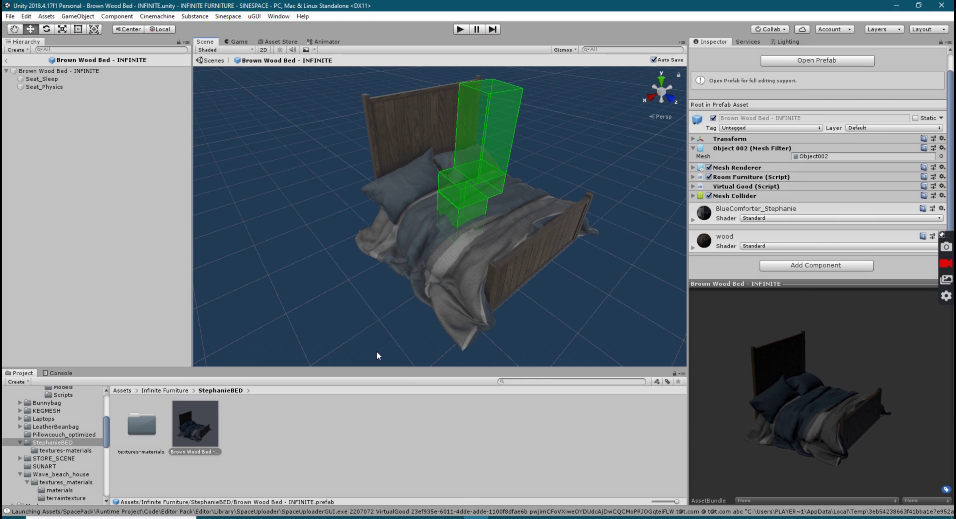
left_click_drag(528, 189, 378, 174, "alt")
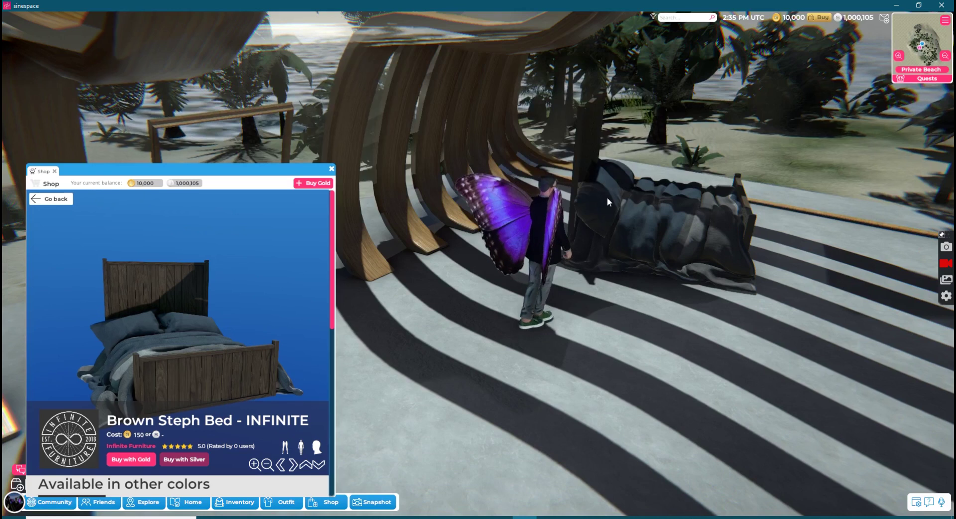
Step: Switch back to sinespace and examine the placed bed up close, the beach house and the whole island
left_click(607, 197)
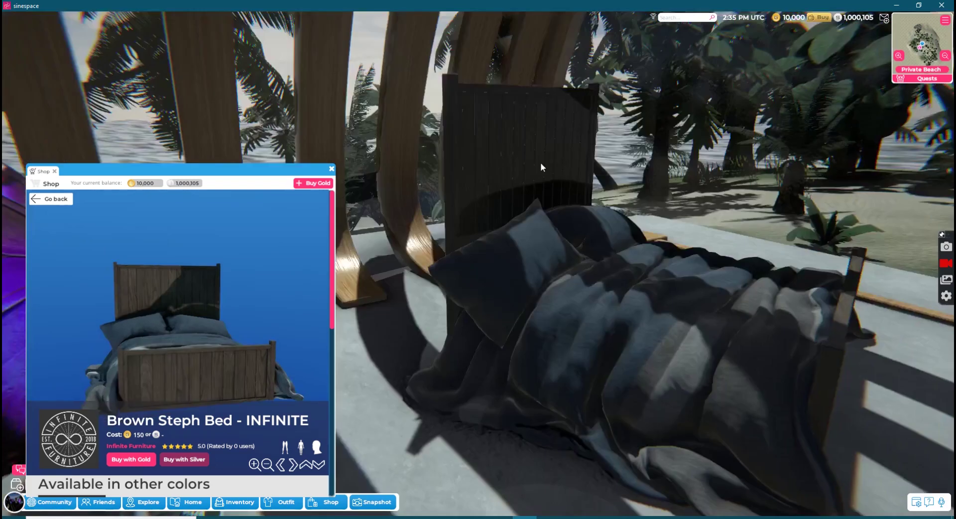
scroll(504, 179, "down", 3)
left_click_drag(503, 180, 410, 316, "alt")
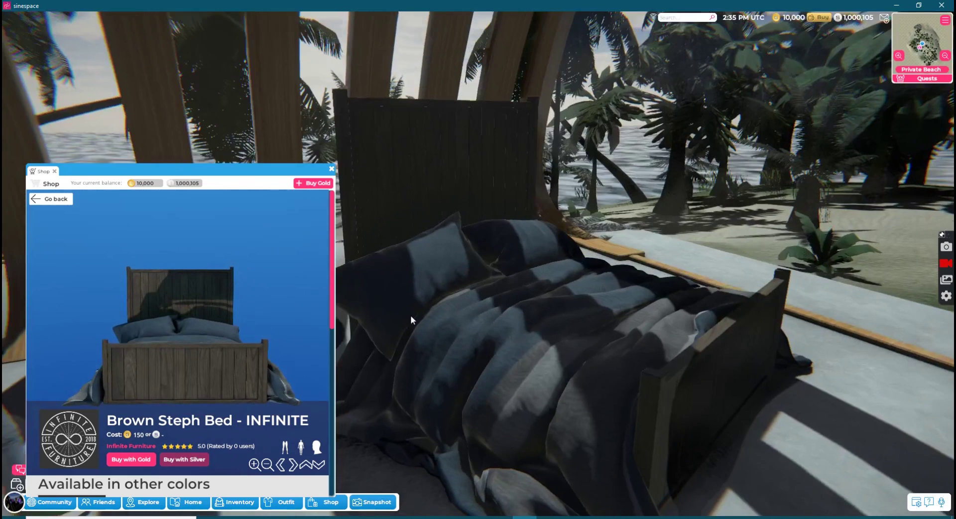
scroll(426, 246, "up", 3)
scroll(425, 245, "down", 4)
scroll(447, 283, "down", 5)
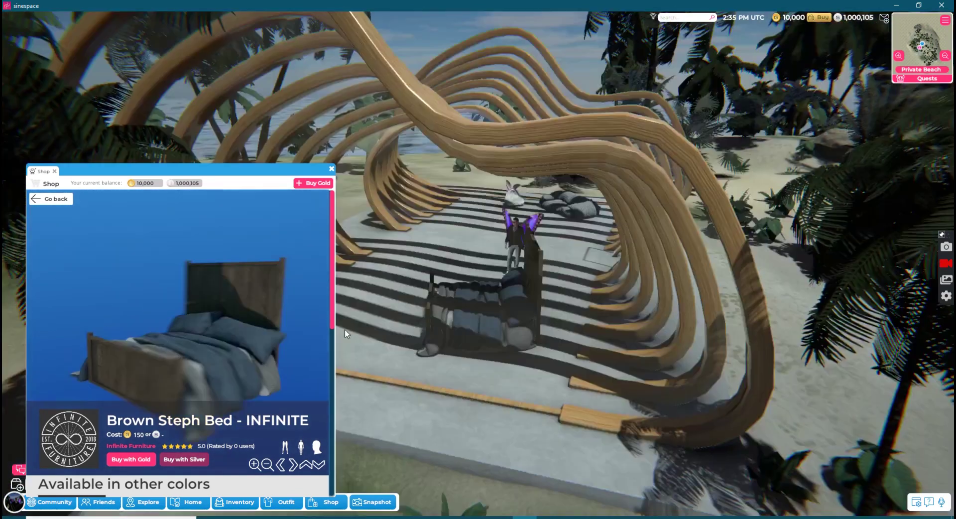
scroll(470, 411, "down", 5)
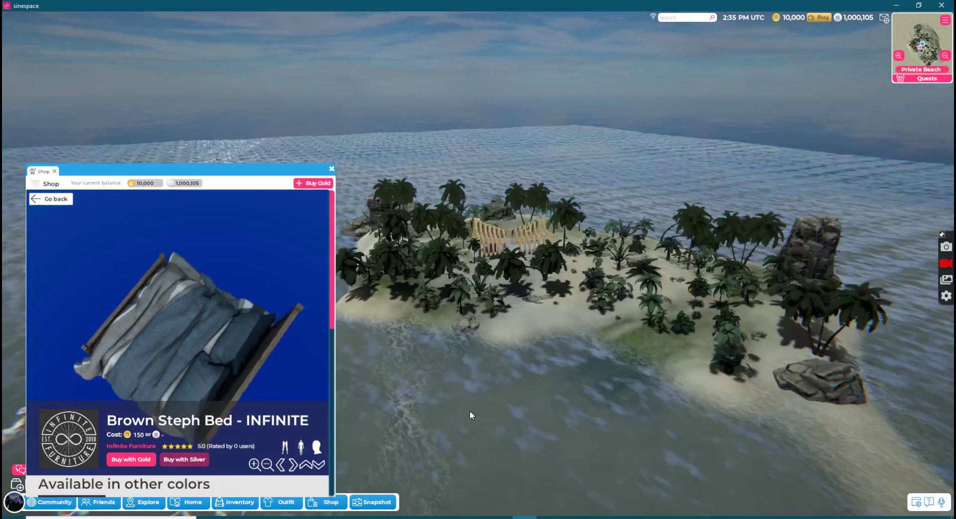